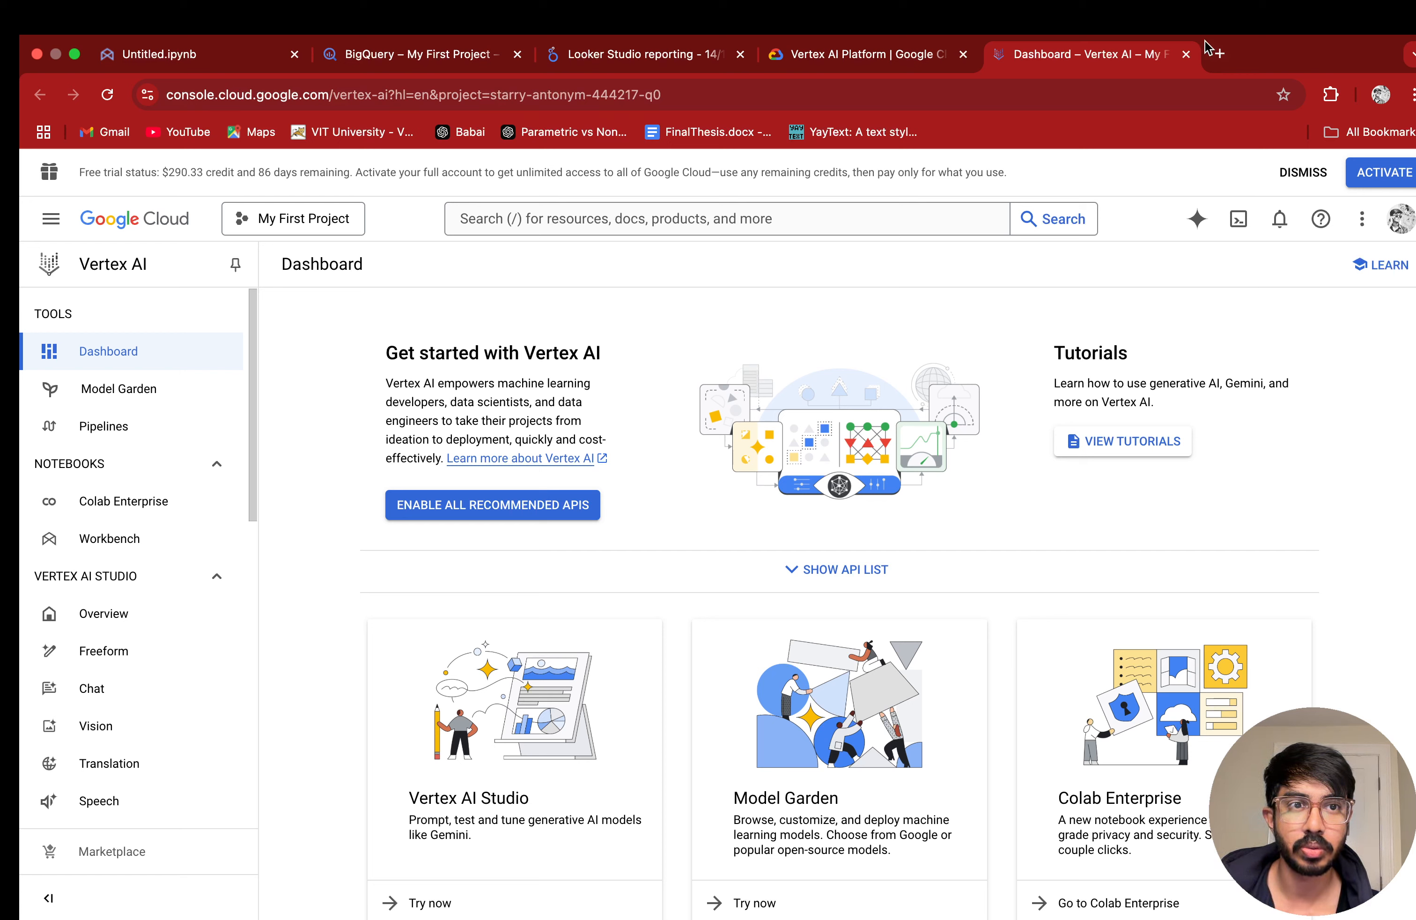
# Step: Open the list of managed datasets in Vertex AI
pyautogui.scroll(-5, 127, 555)
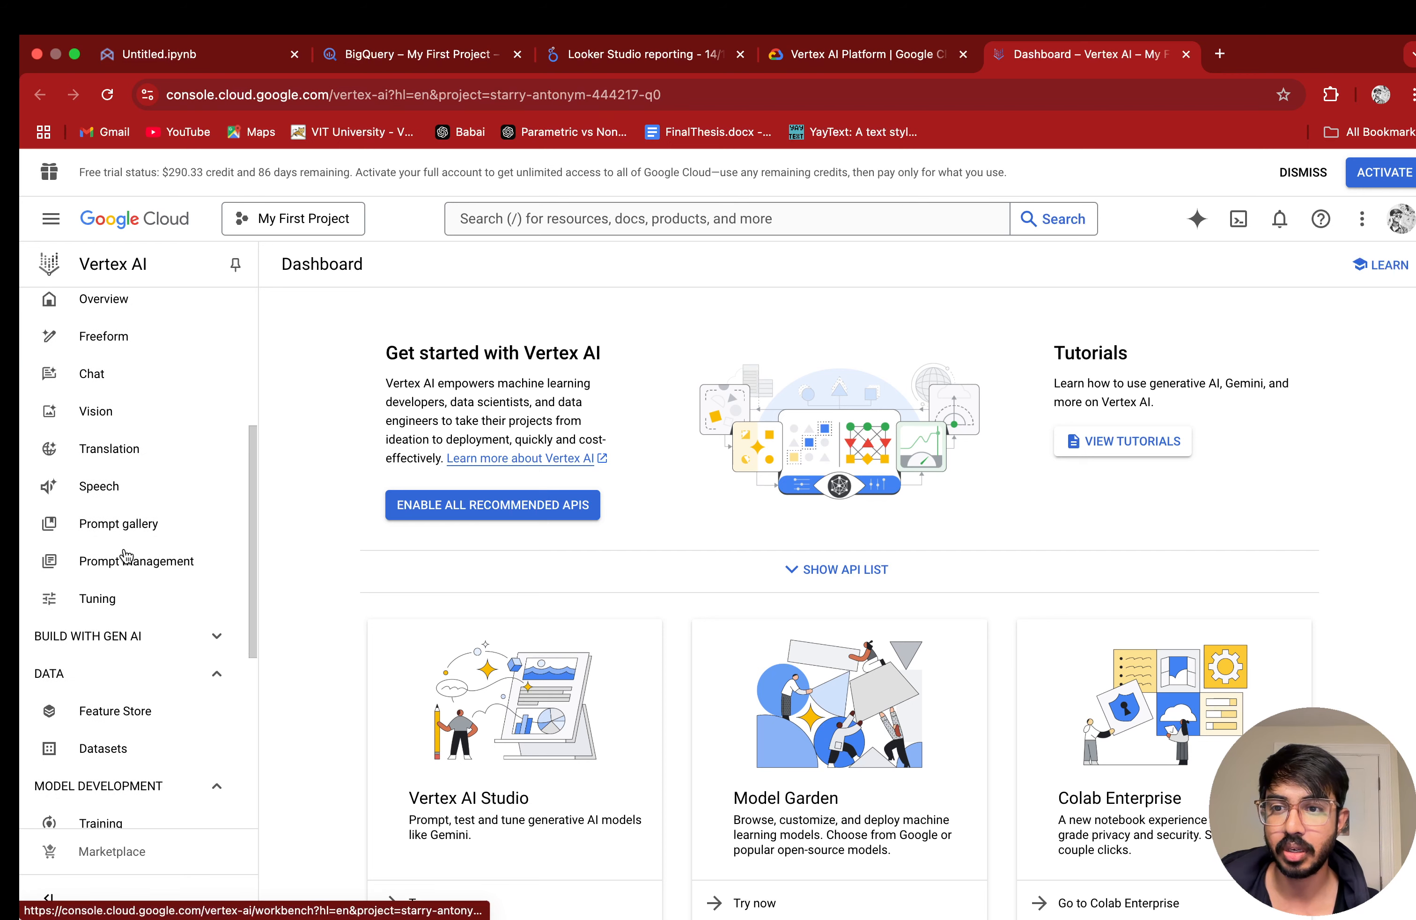
pyautogui.scroll(5, 144, 555)
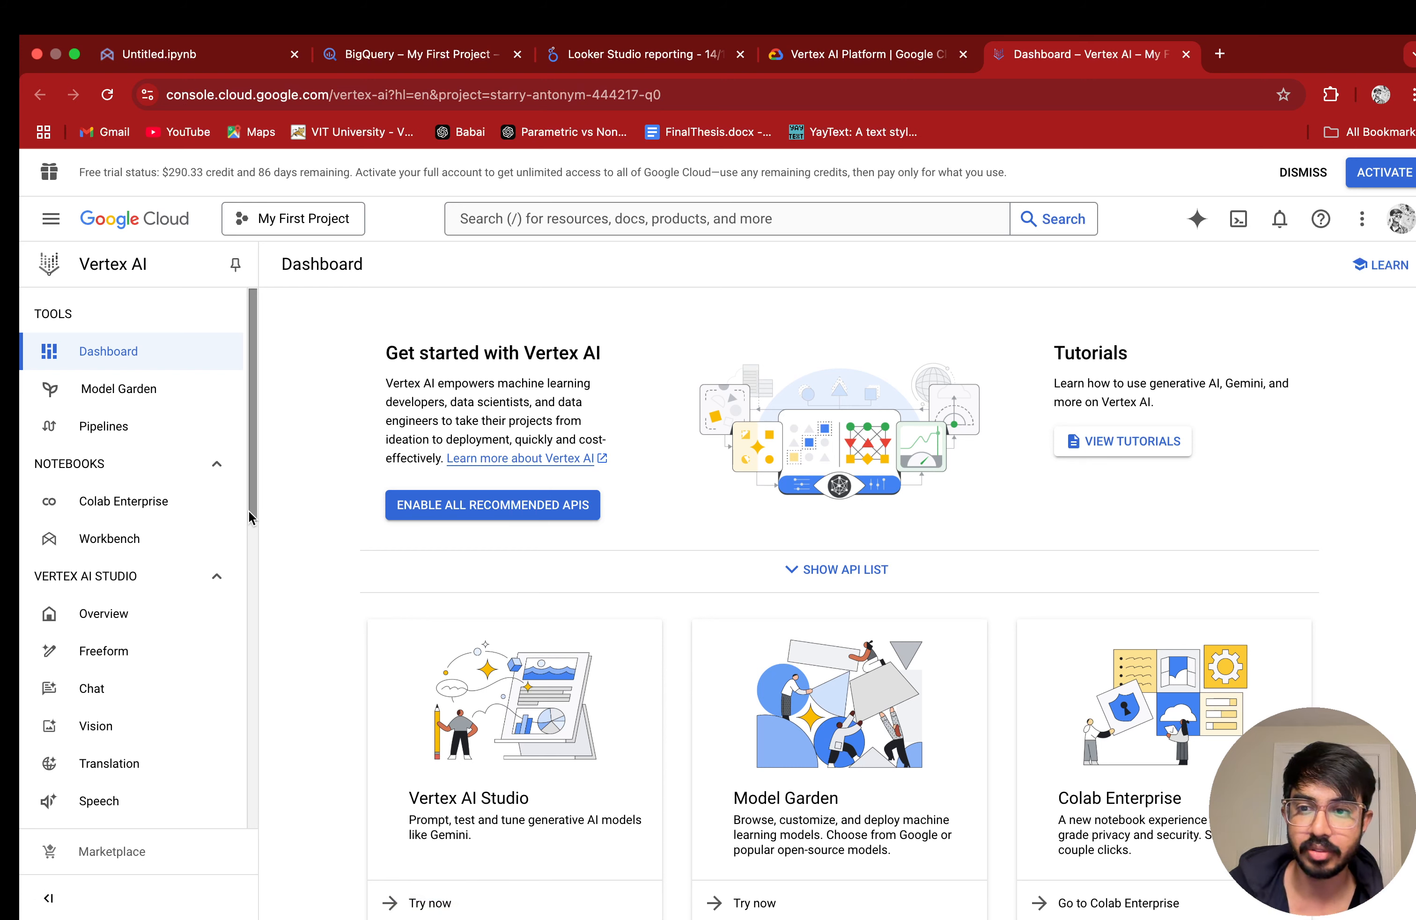
pyautogui.scroll(-2, 81, 358)
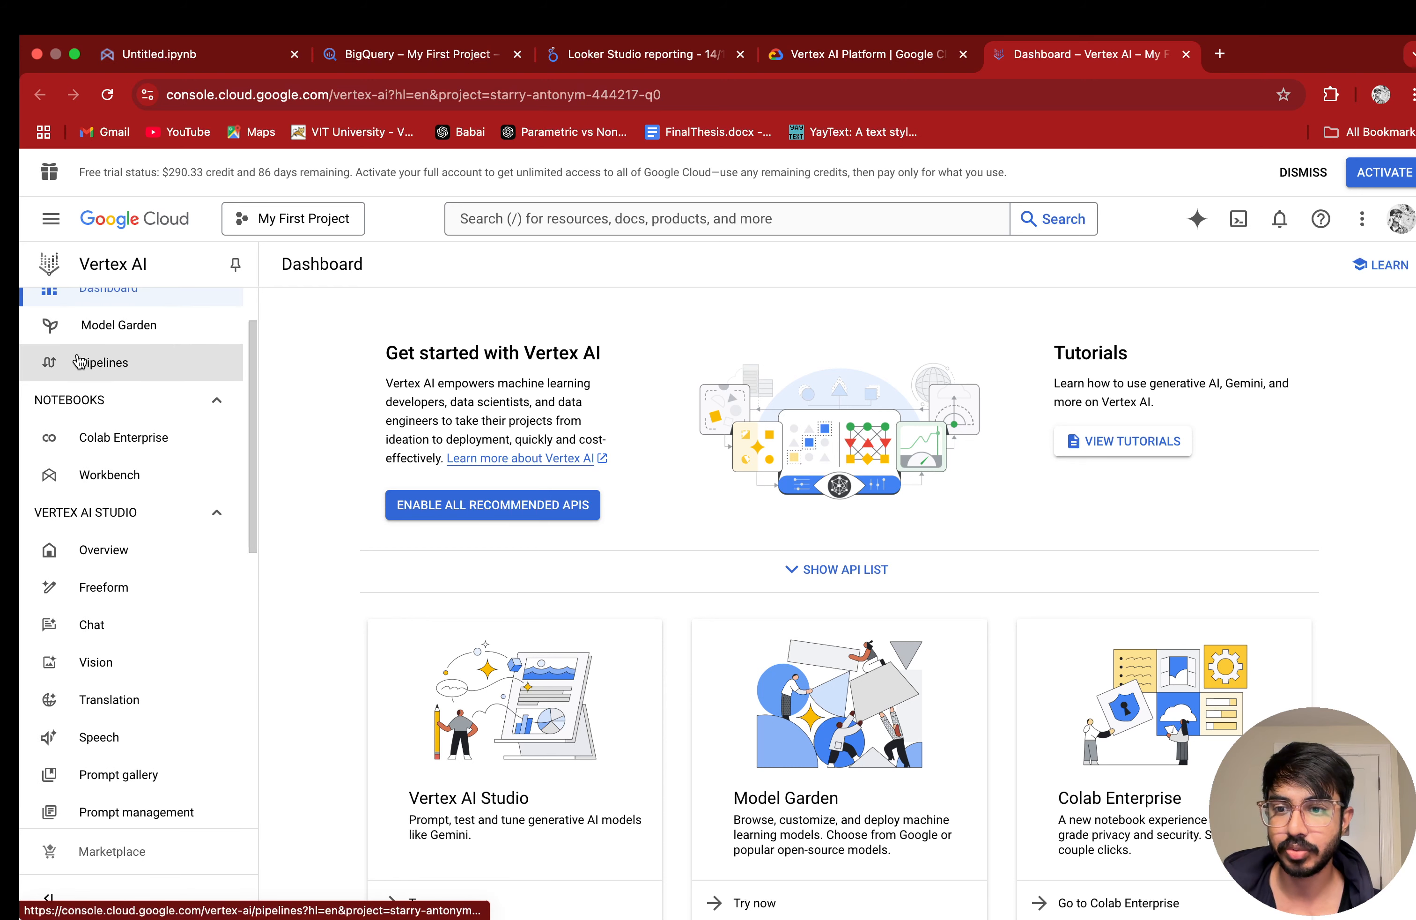
pyautogui.scroll(2, 81, 361)
pyautogui.scroll(-5, 96, 361)
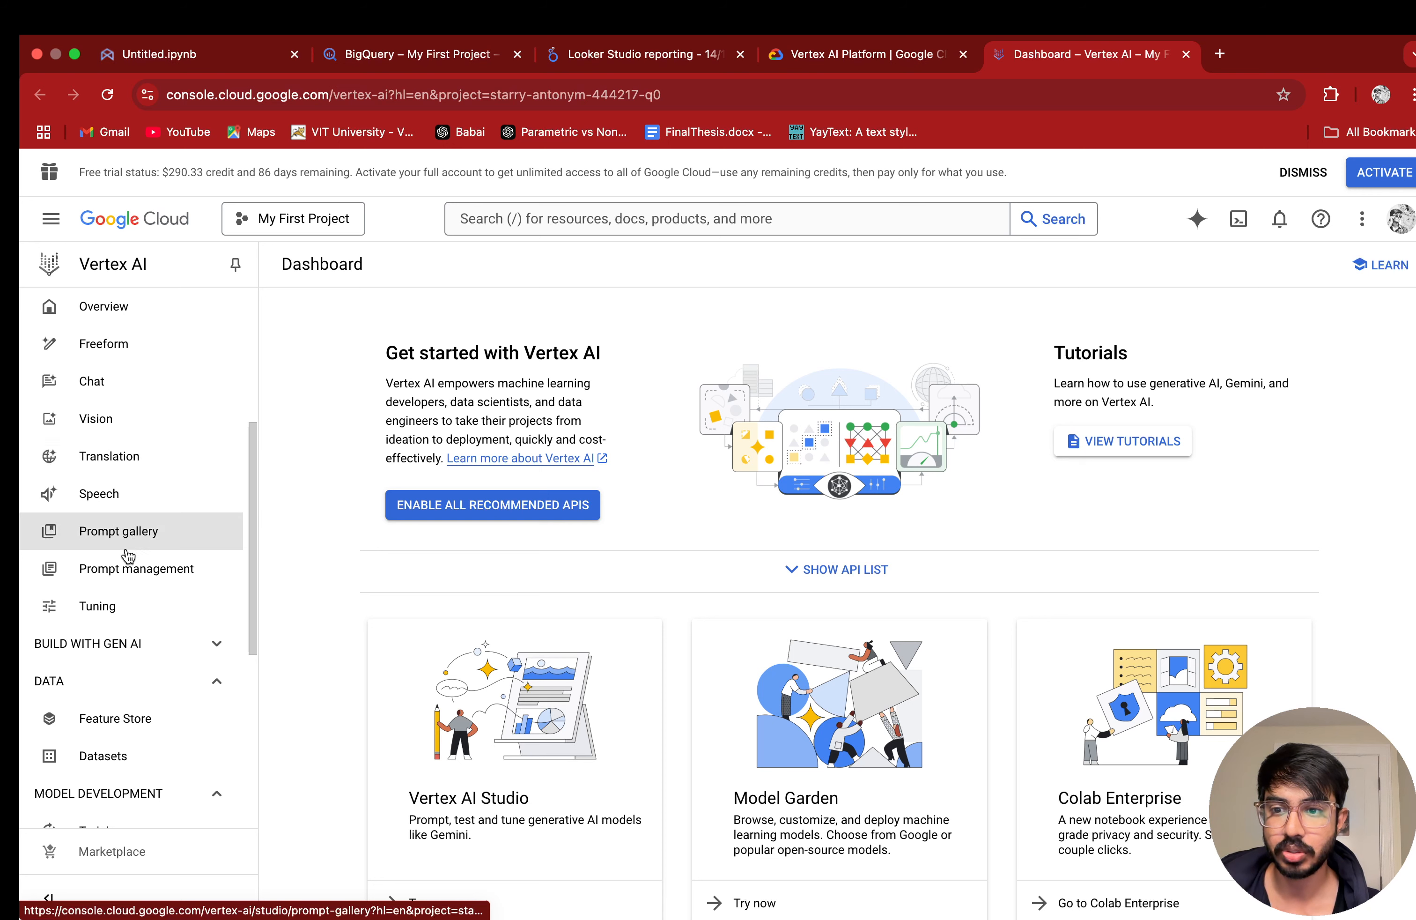
pyautogui.scroll(-3, 123, 573)
pyautogui.click(113, 614)
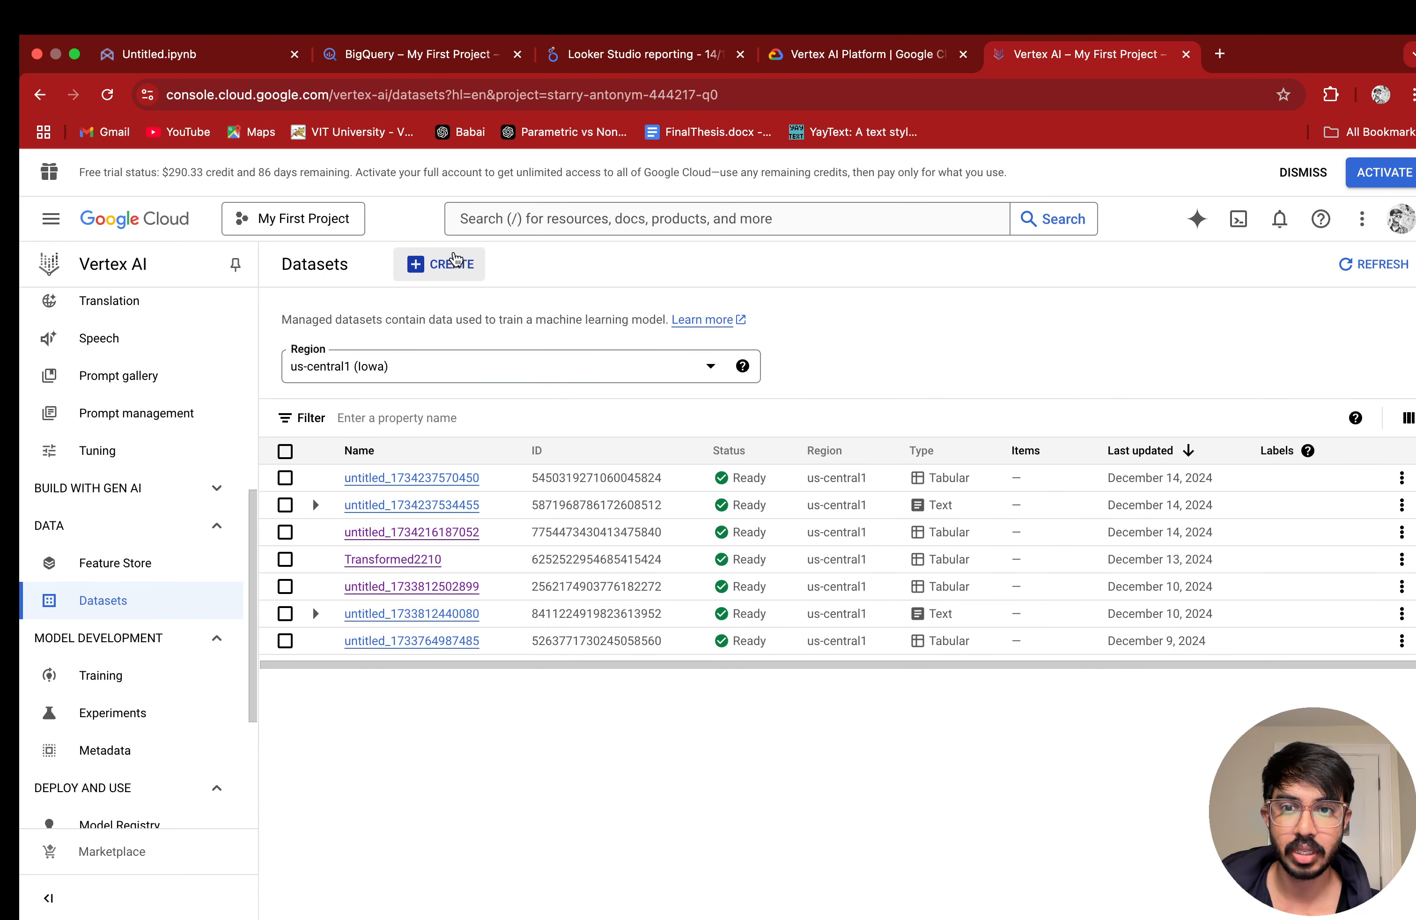
# Step: Create a tabular dataset for regression or classification in us-central1 (Iowa), keeping the default name
pyautogui.click(457, 263)
pyautogui.click(285, 264)
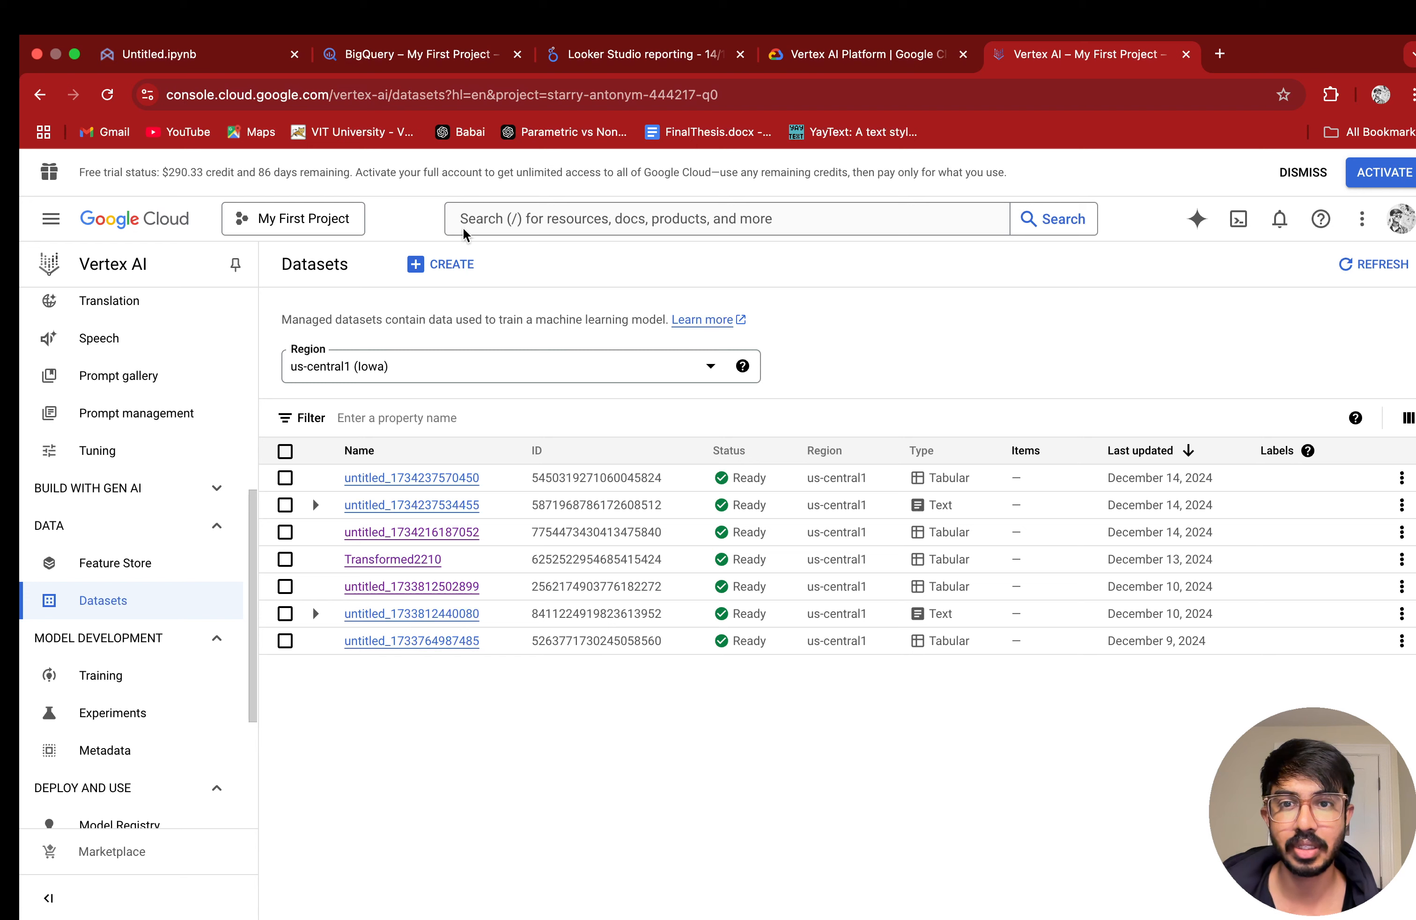
pyautogui.click(454, 262)
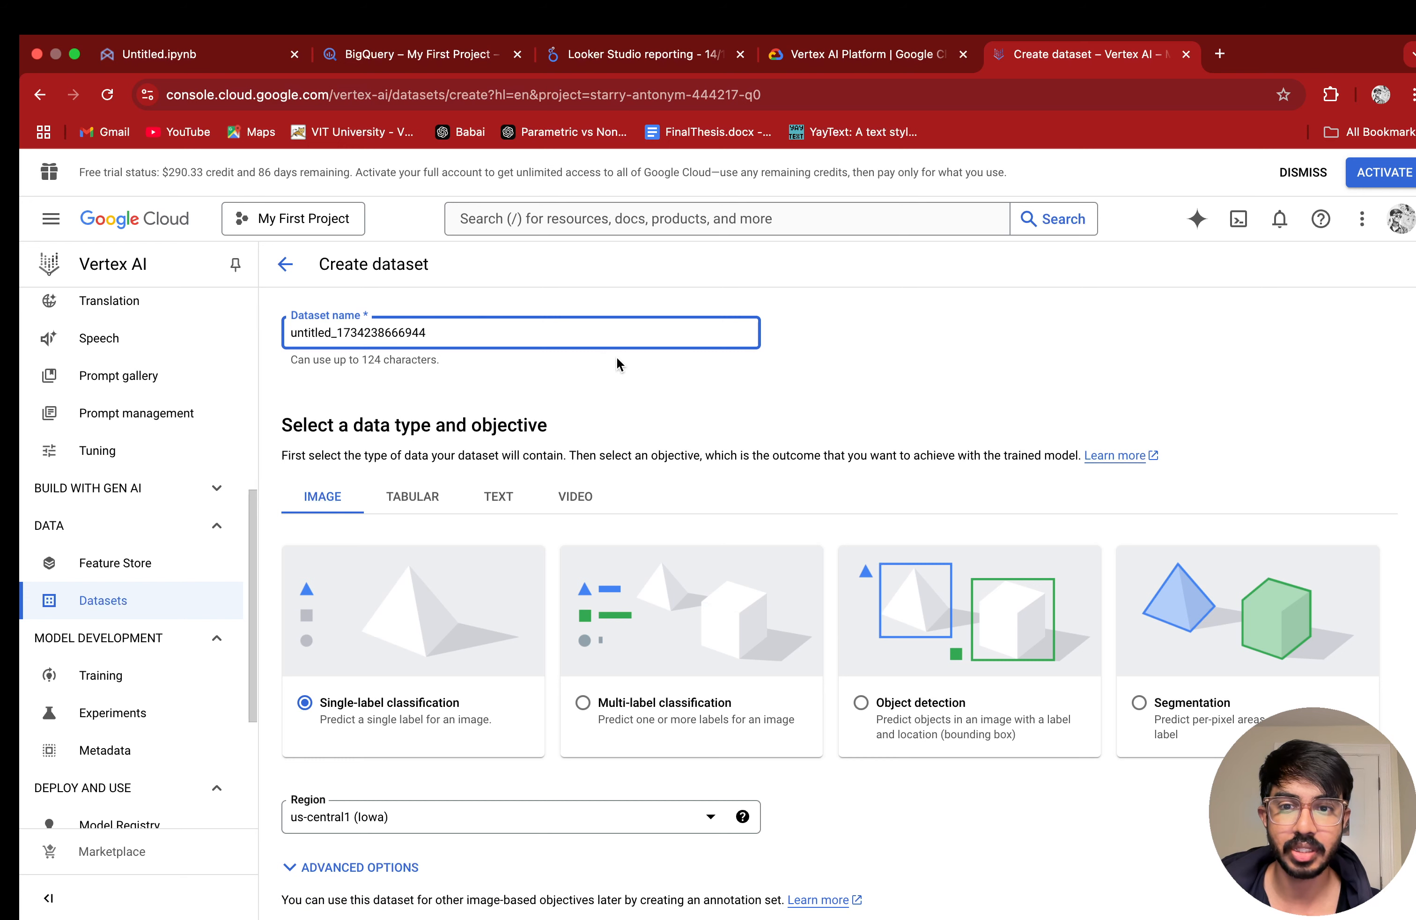
pyautogui.scroll(-2, 608, 387)
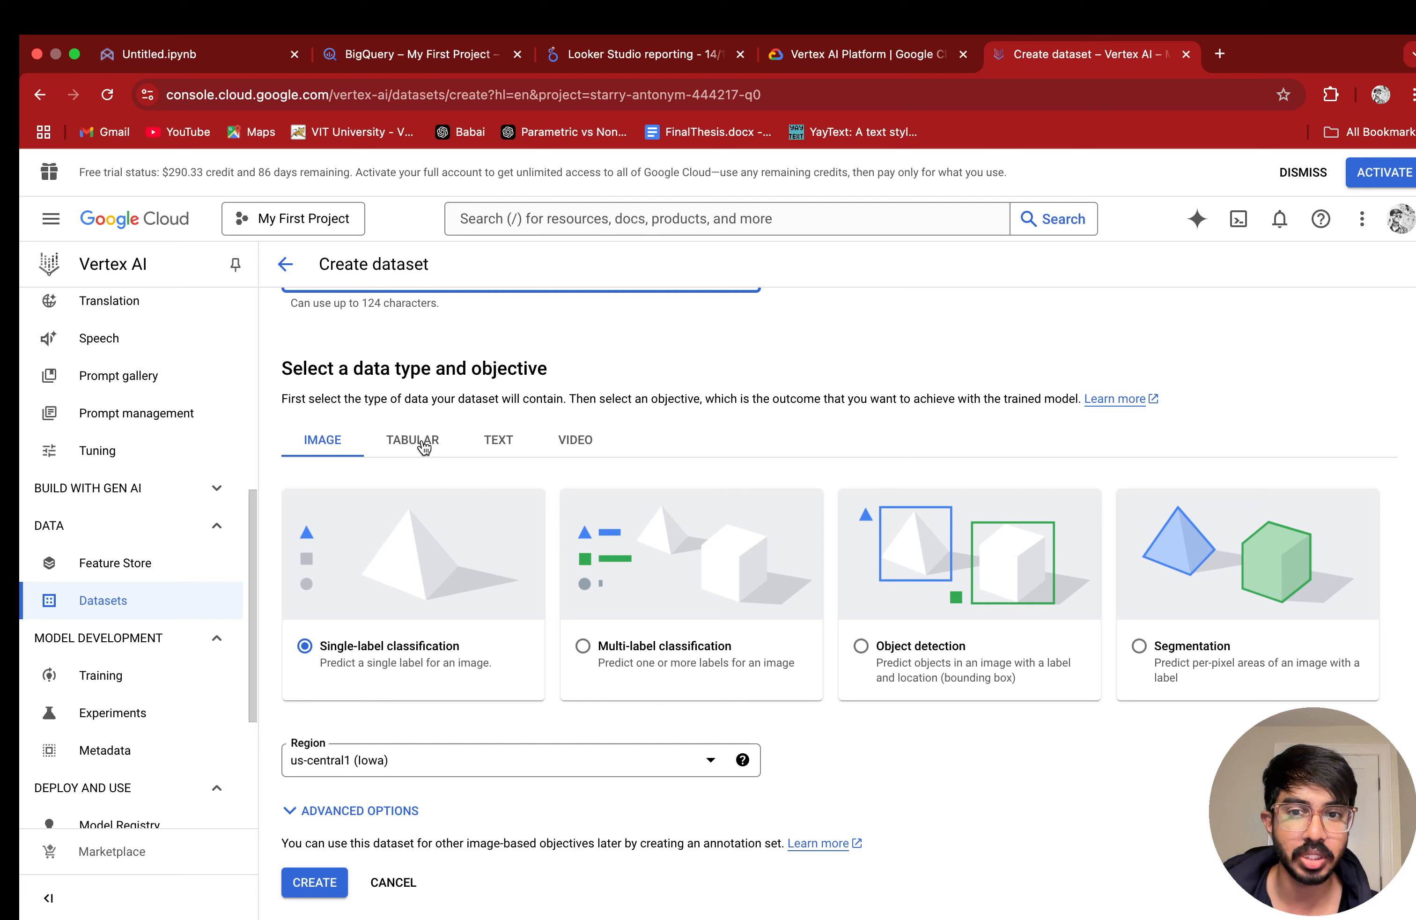
pyautogui.click(421, 443)
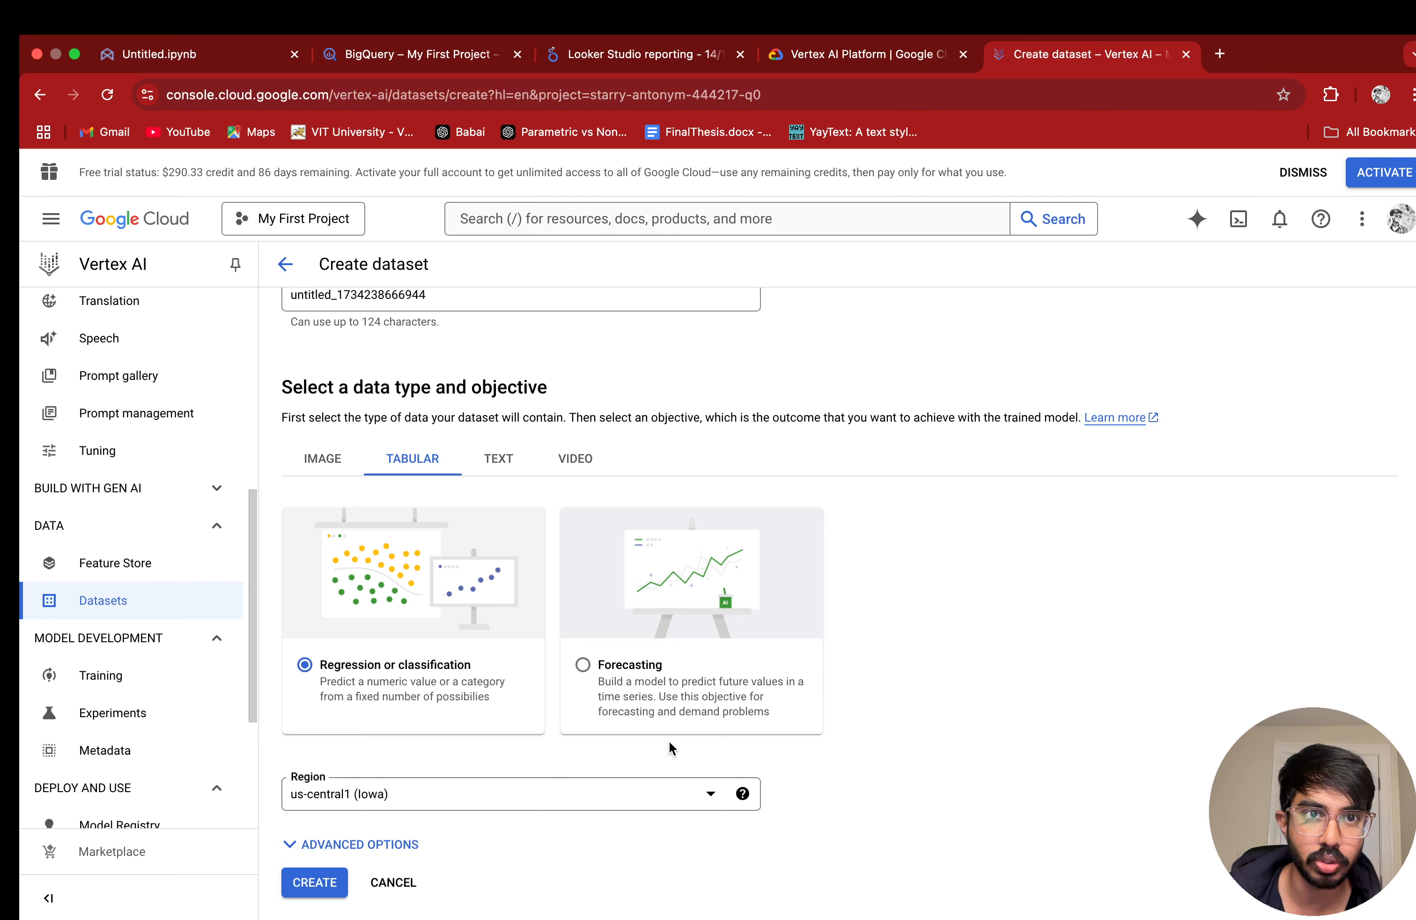
pyautogui.click(308, 883)
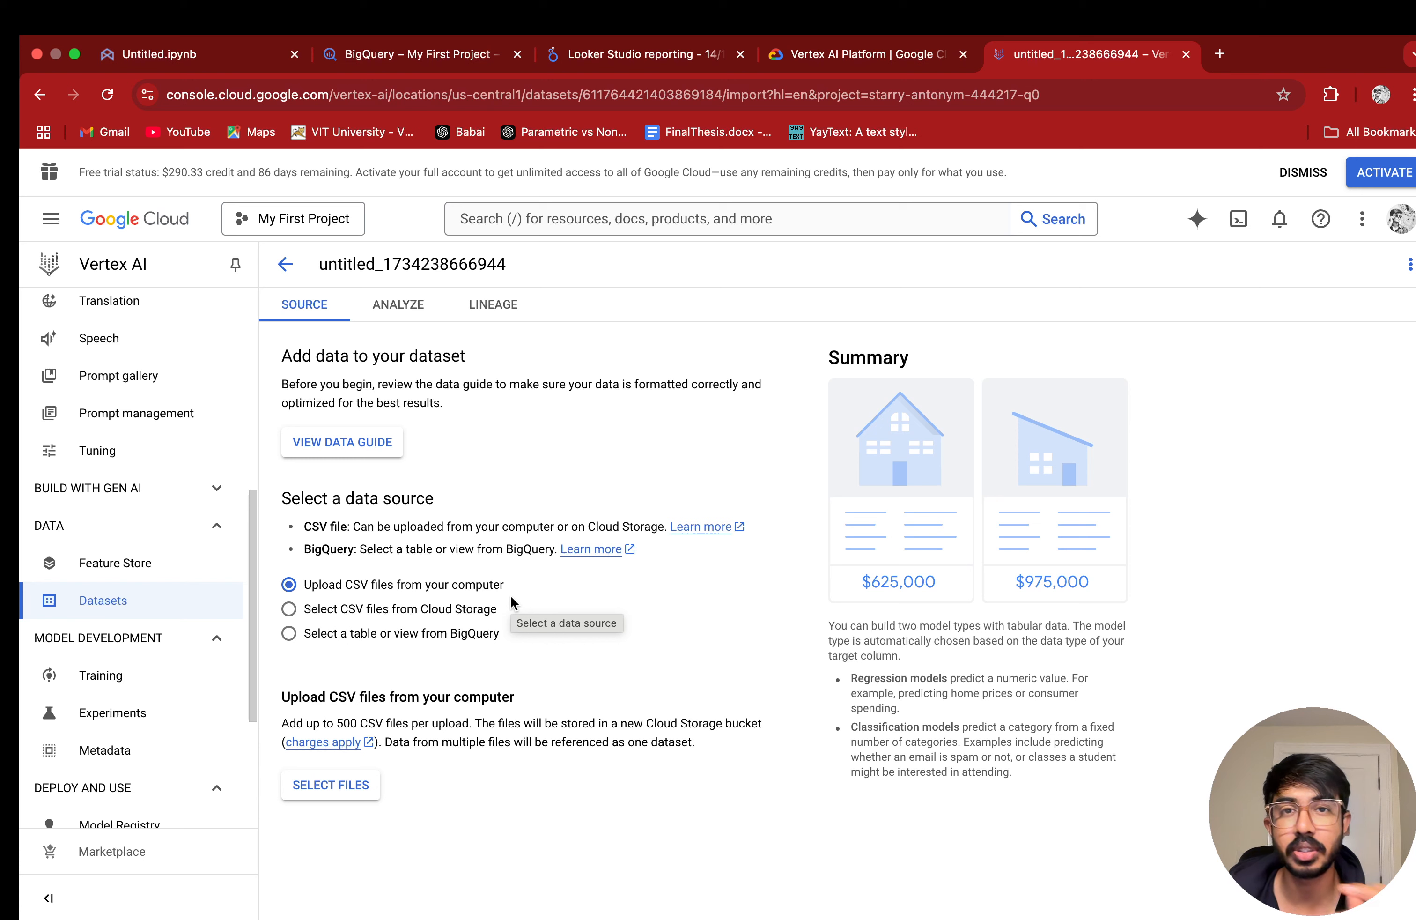
# Step: Set the dataset's source to the BigQuery table Loan_raw in my_dataset and continue to its analysis
pyautogui.click(400, 636)
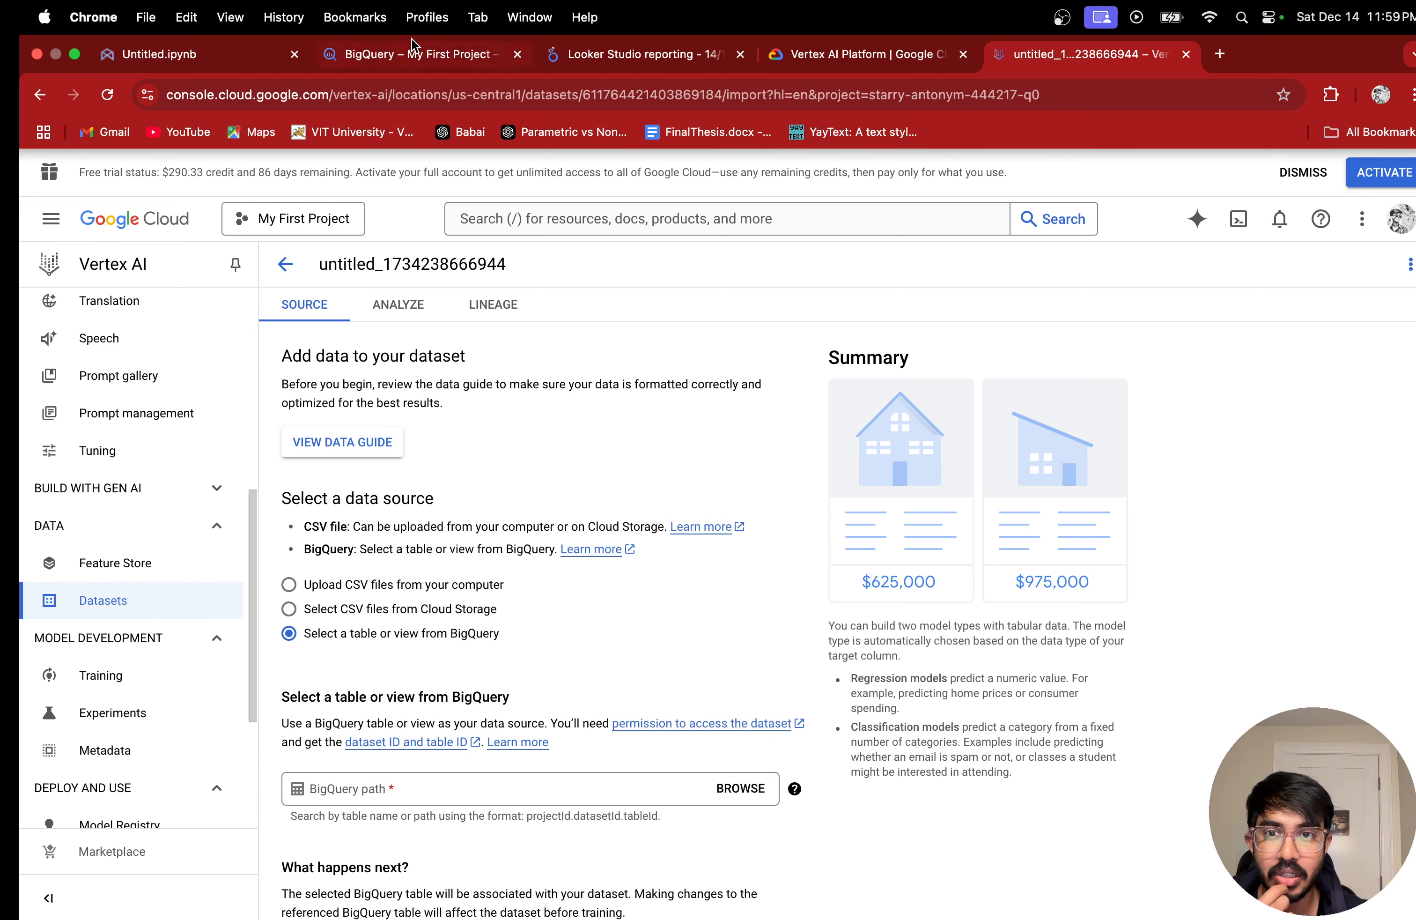
pyautogui.click(417, 52)
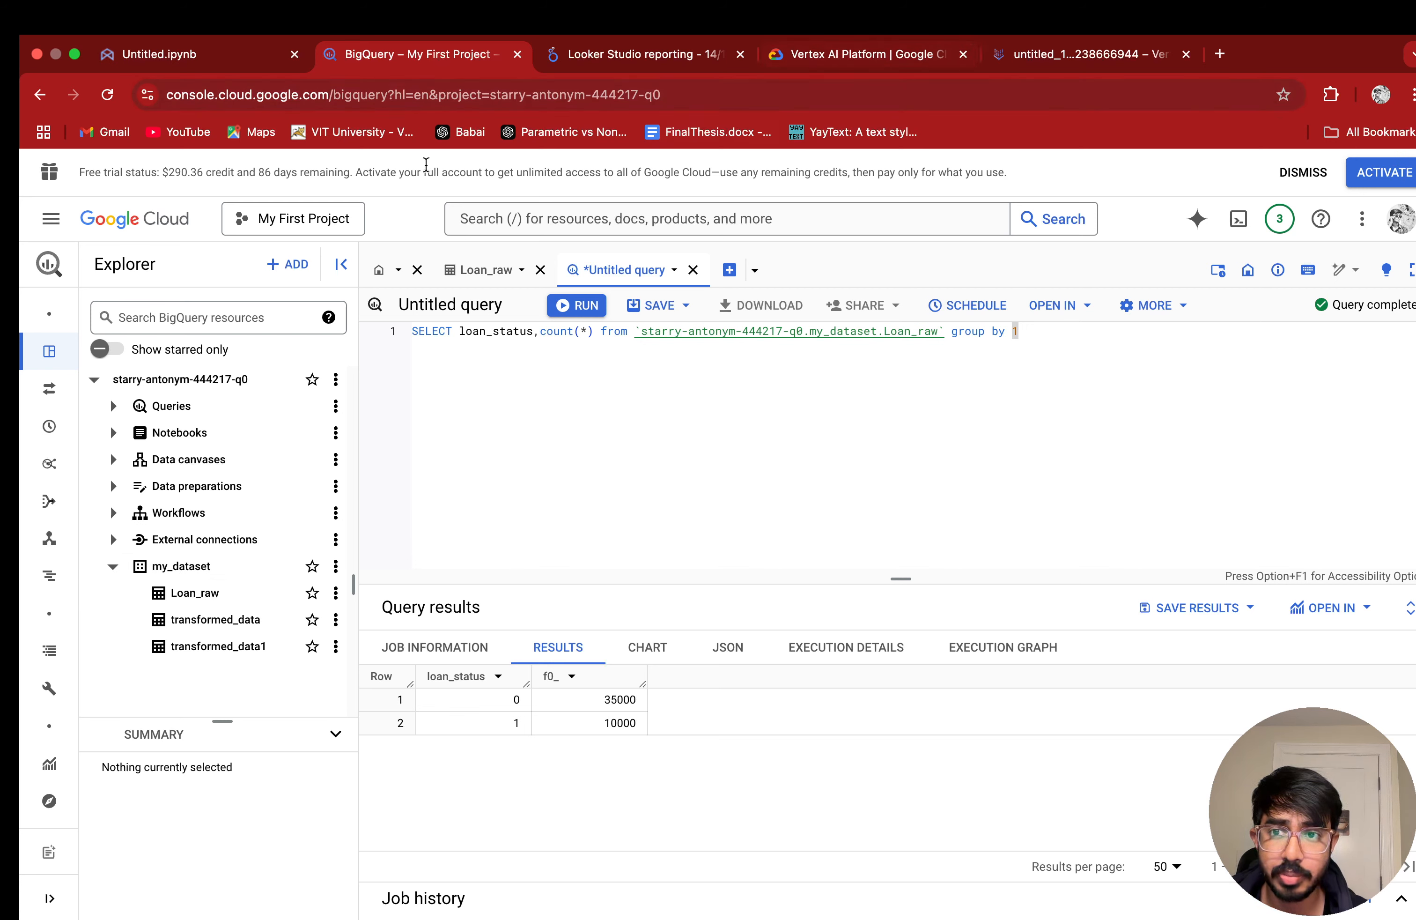
pyautogui.click(879, 54)
pyautogui.click(1102, 54)
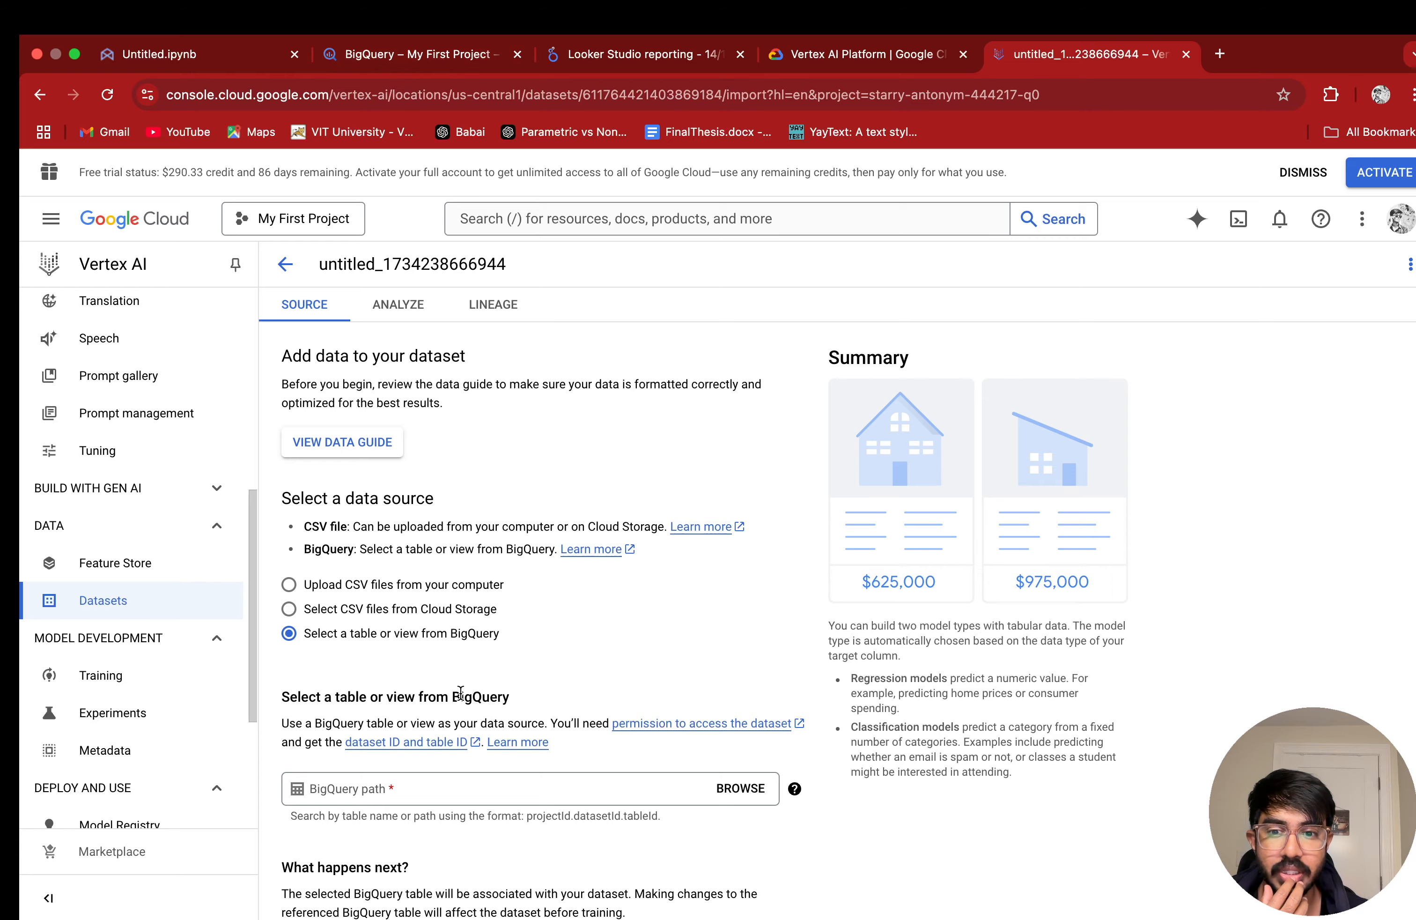
pyautogui.click(738, 788)
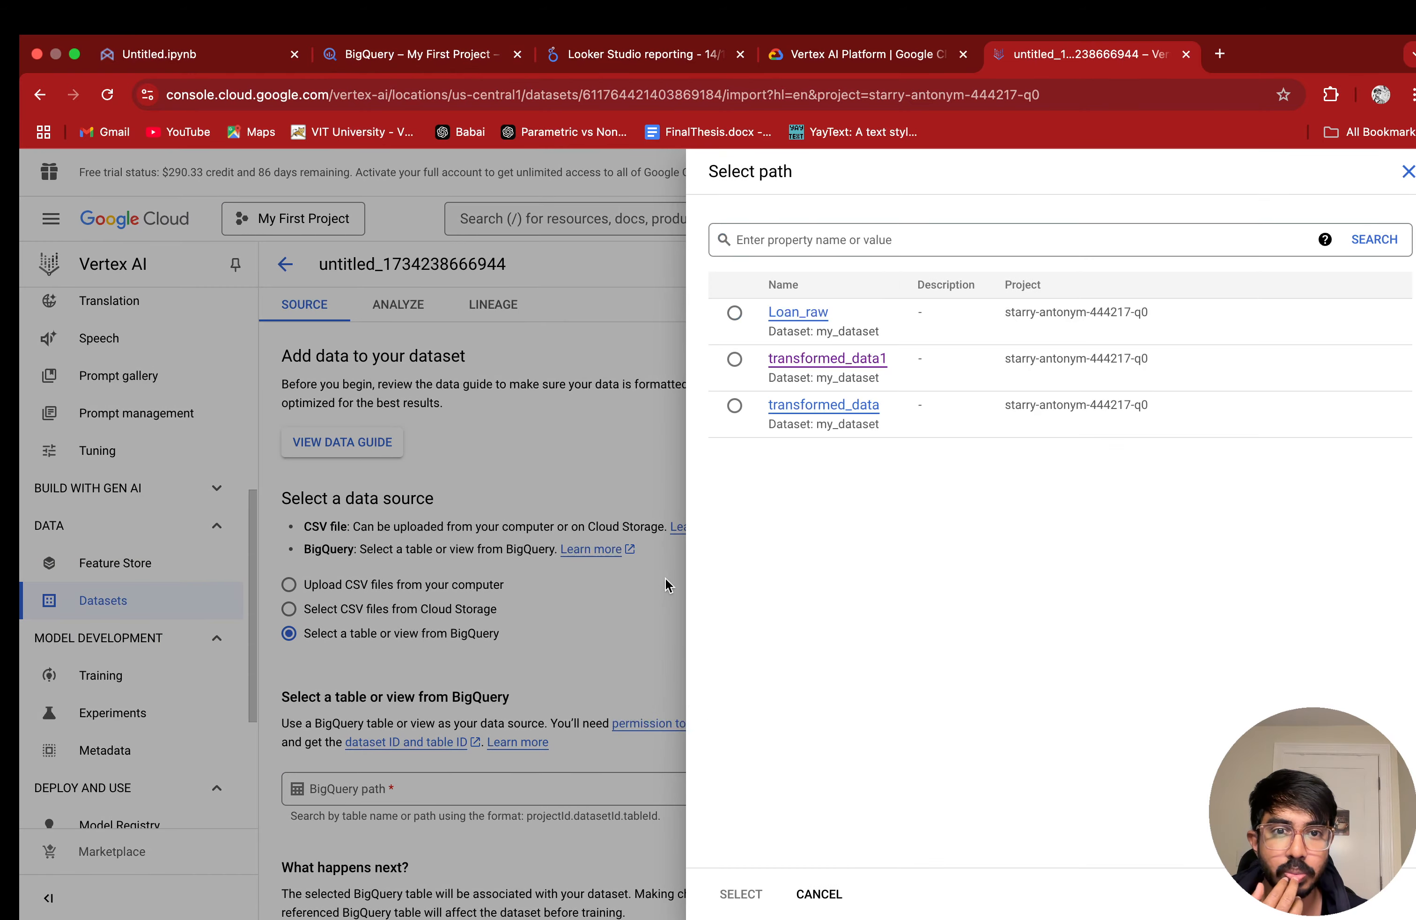
pyautogui.click(741, 314)
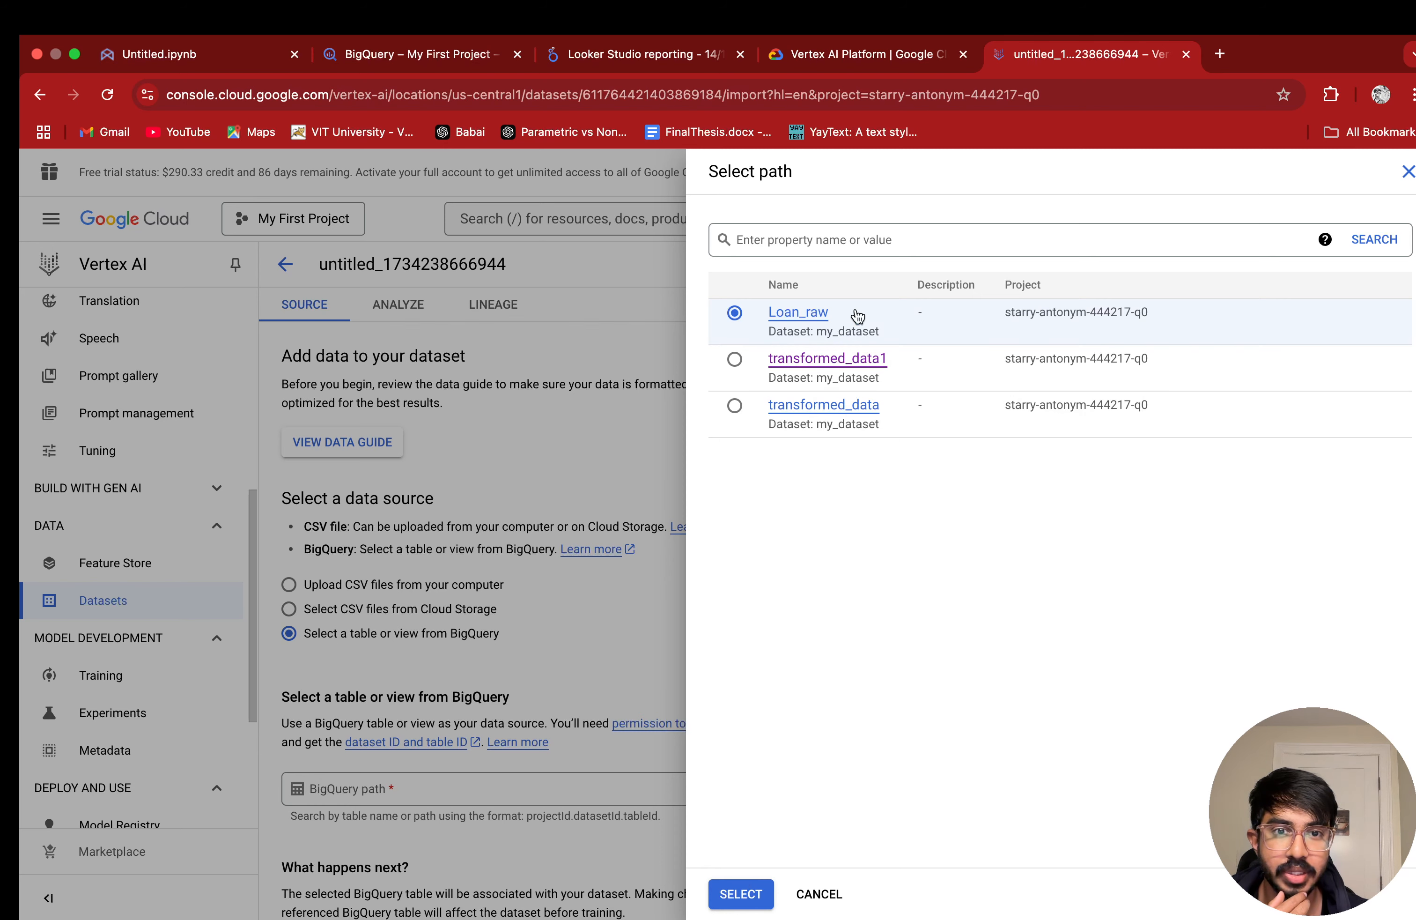
pyautogui.click(765, 899)
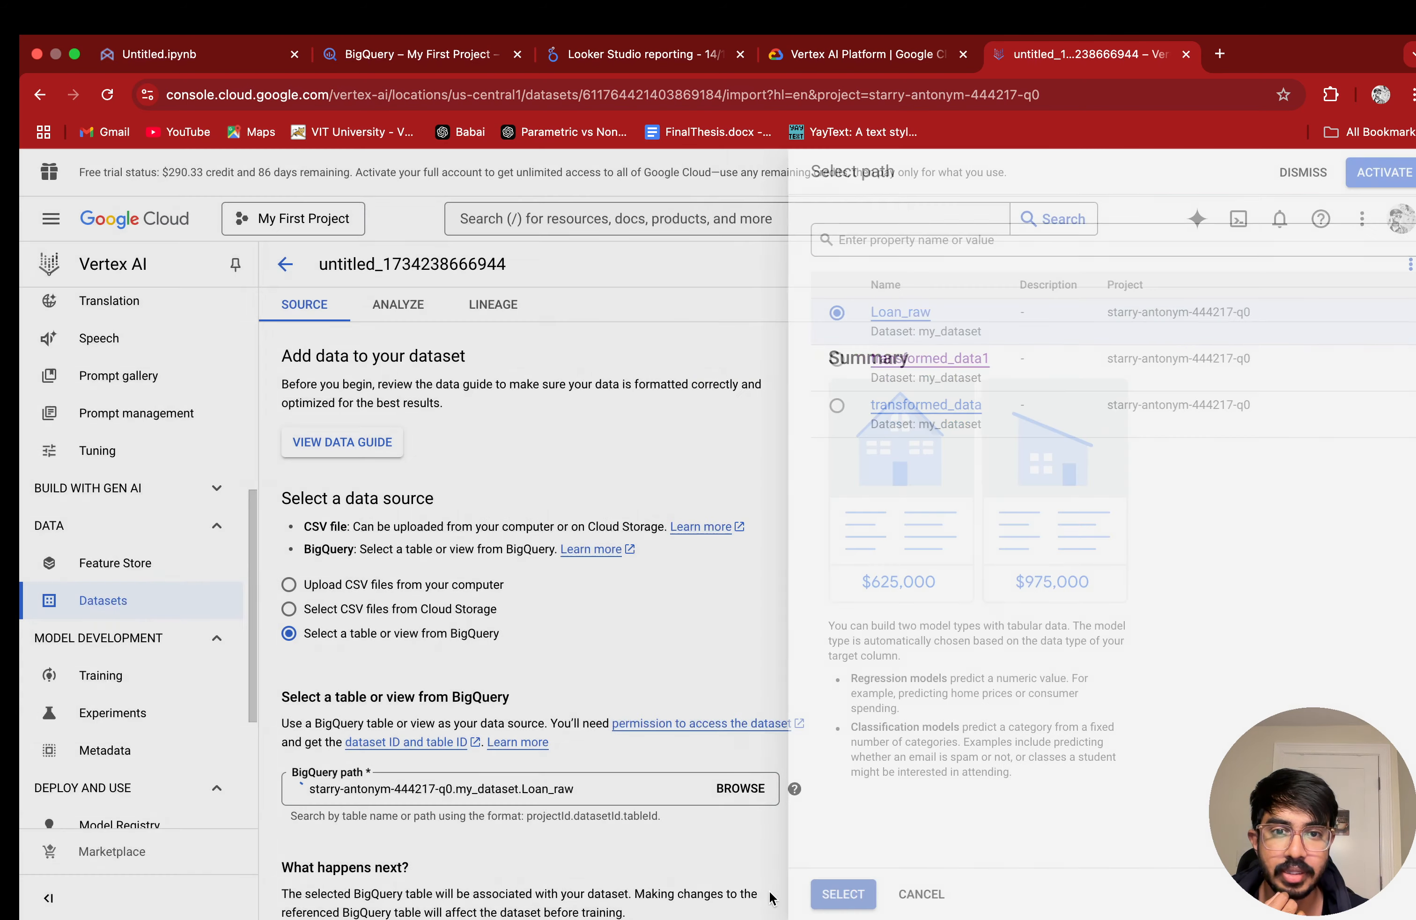
pyautogui.moveTo(794, 788)
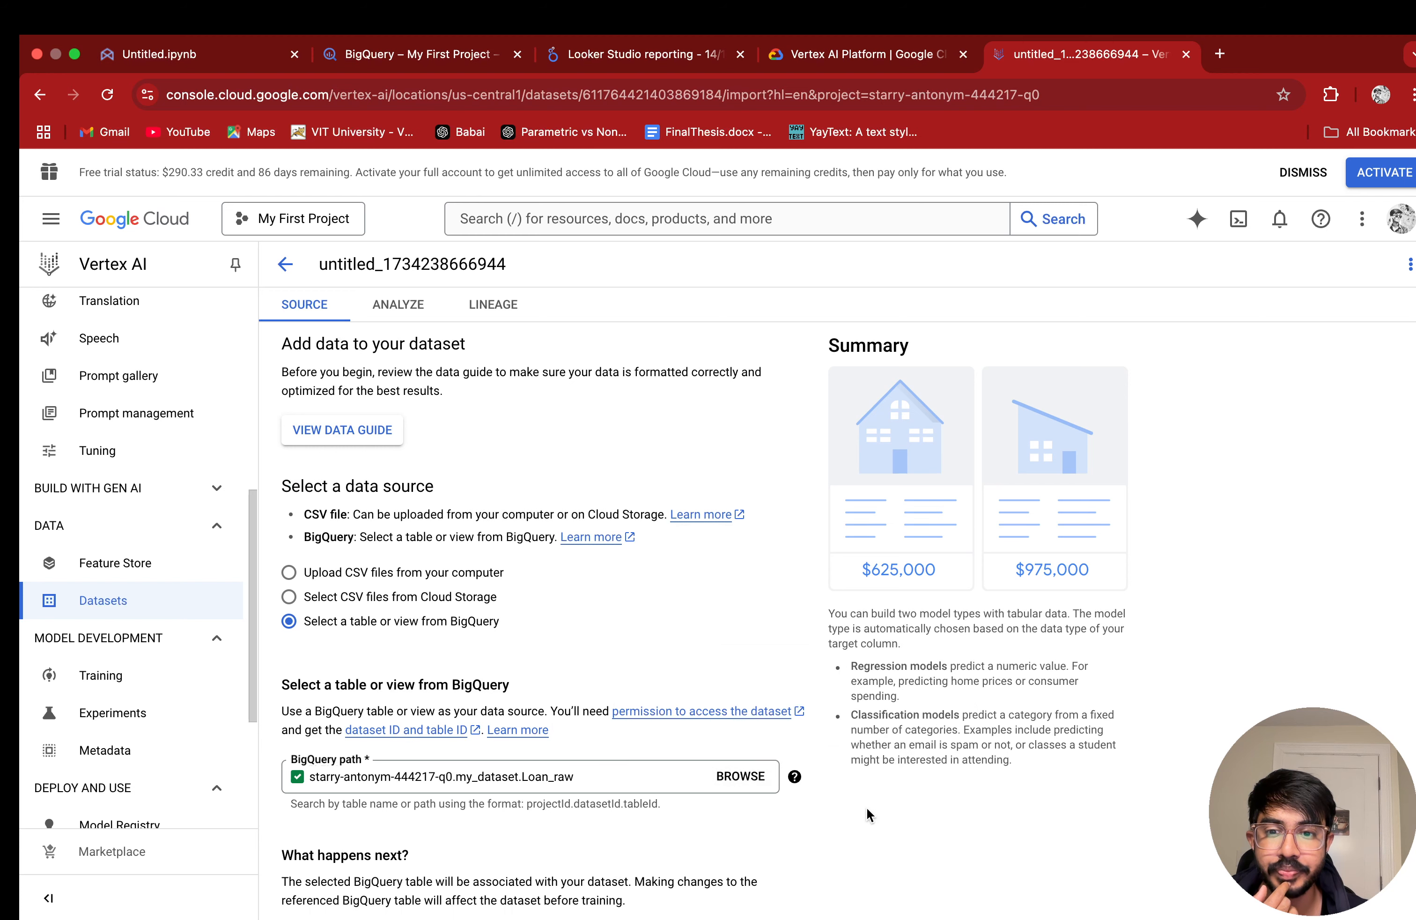
pyautogui.scroll(-2, 864, 816)
pyautogui.click(348, 883)
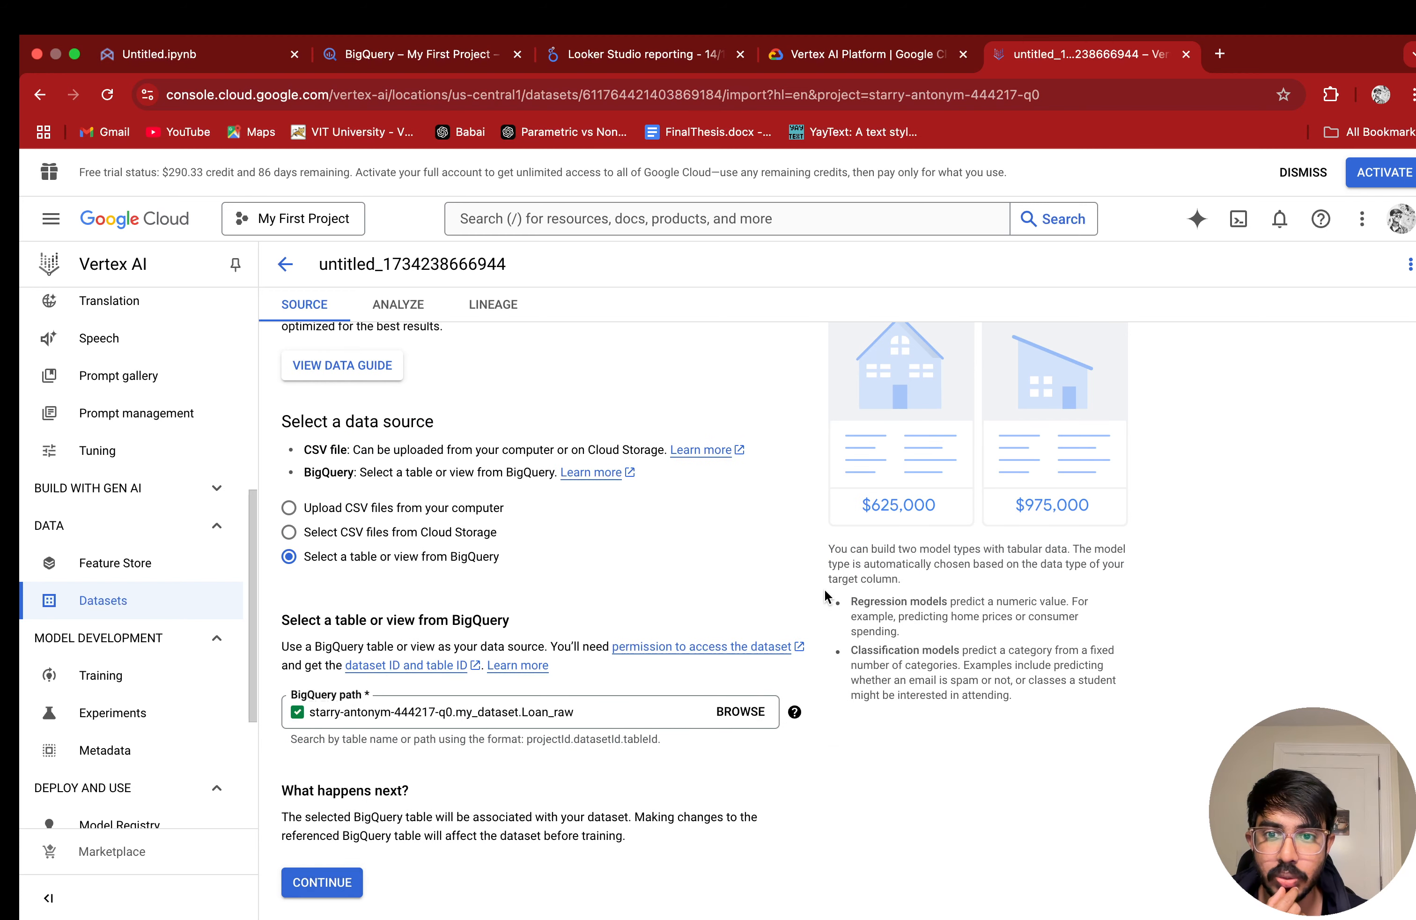
# Step: Look through the dataset's properties and columns, and generate its column statistics
pyautogui.scroll(-5, 829, 588)
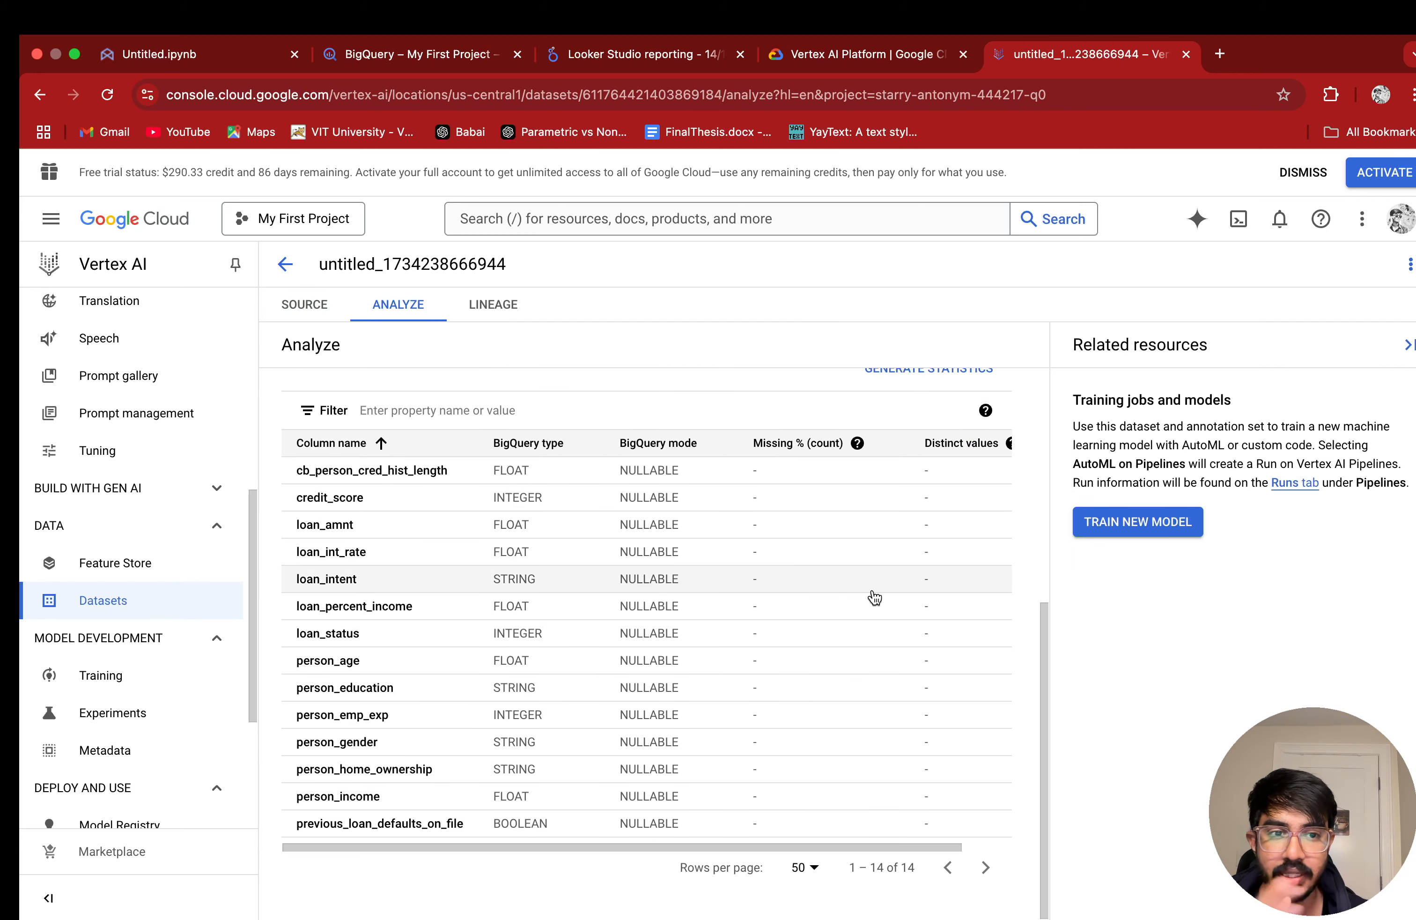
pyautogui.scroll(7, 460, 425)
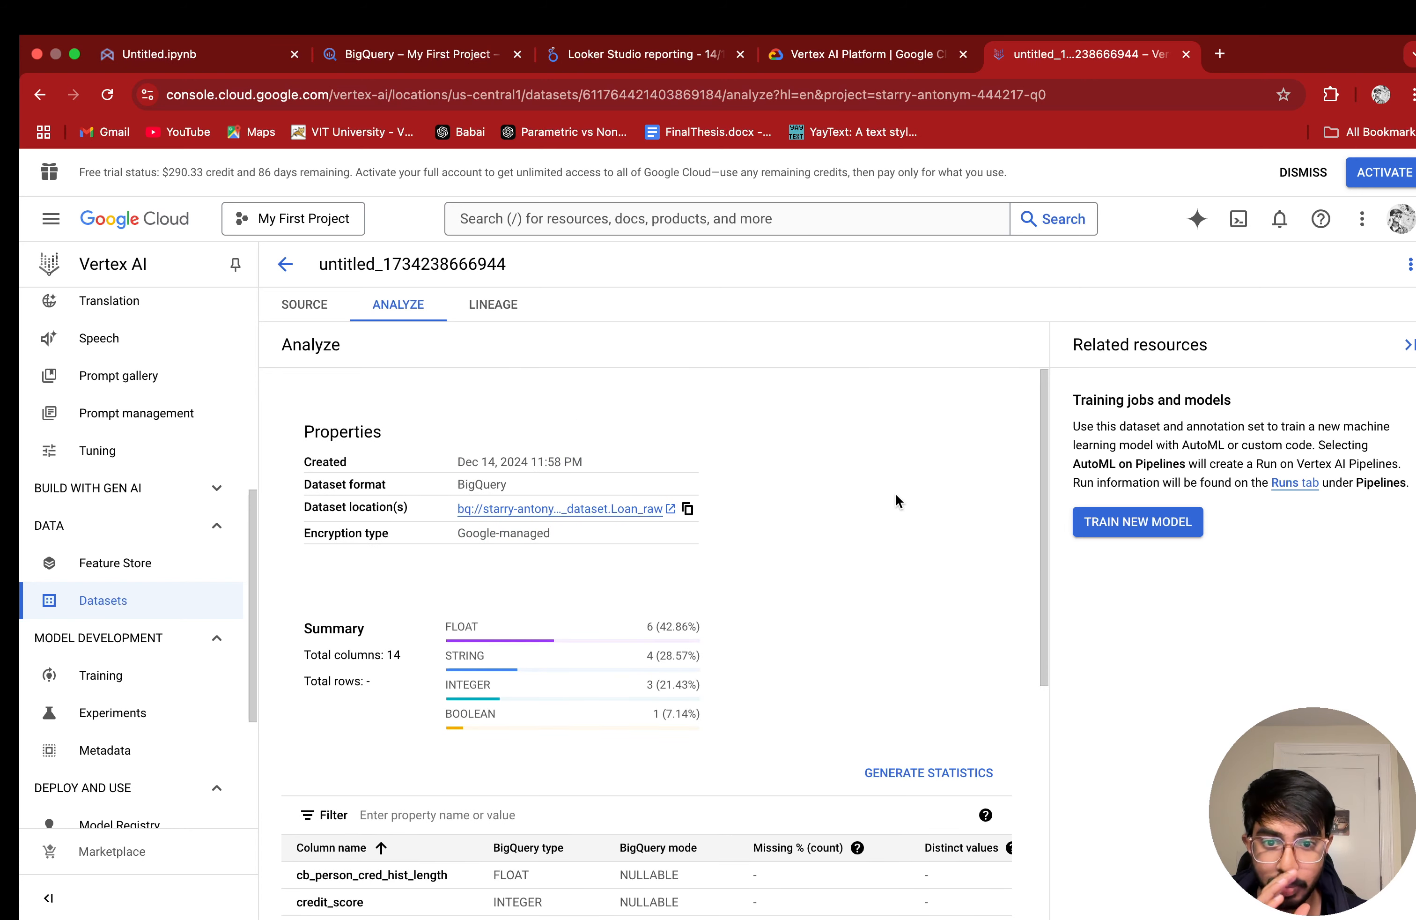
pyautogui.scroll(-6, 894, 597)
pyautogui.click(922, 386)
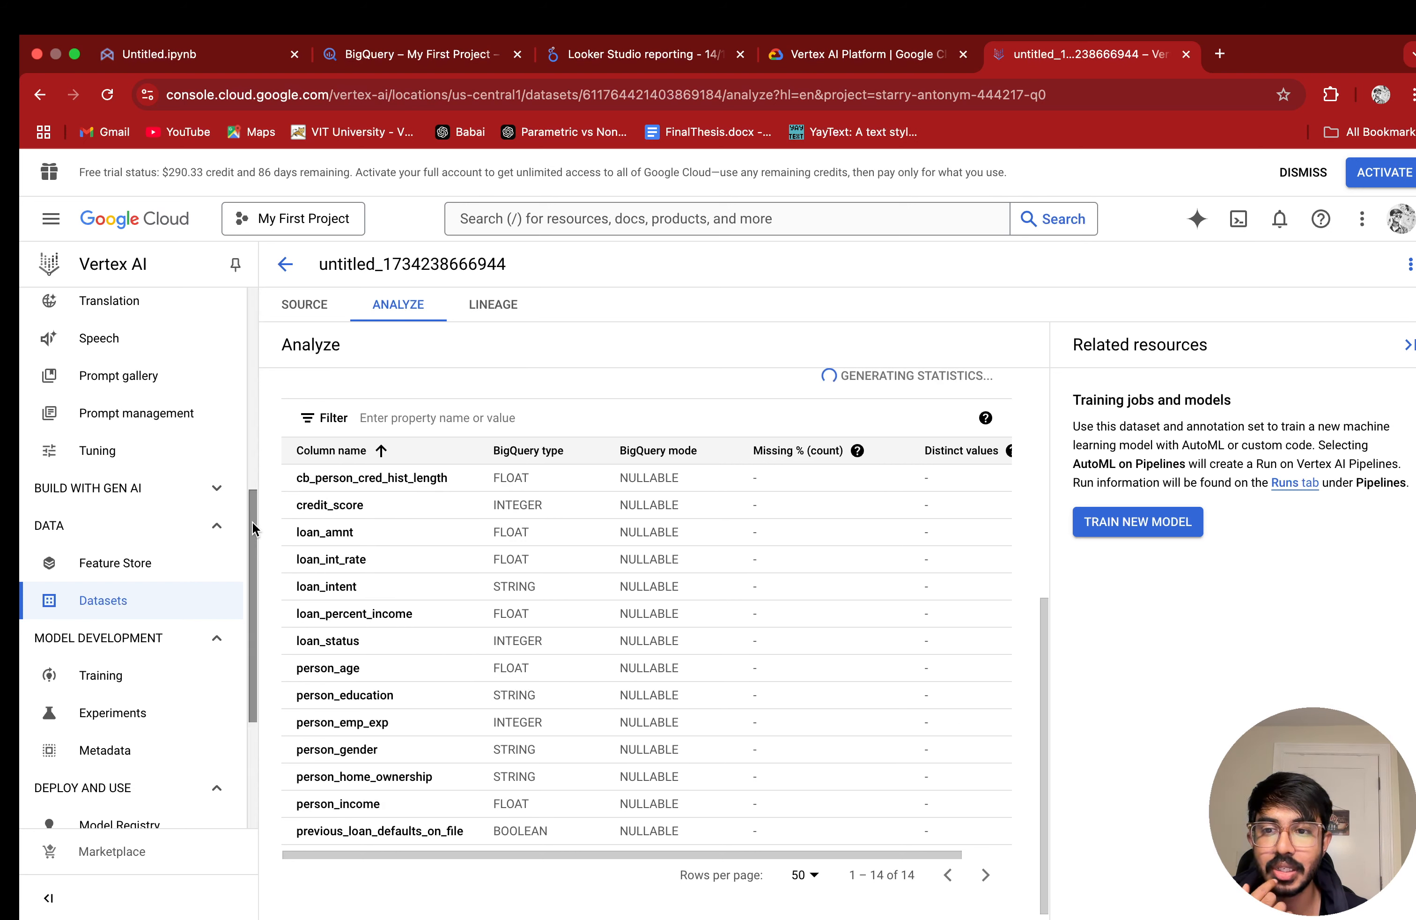
pyautogui.click(126, 674)
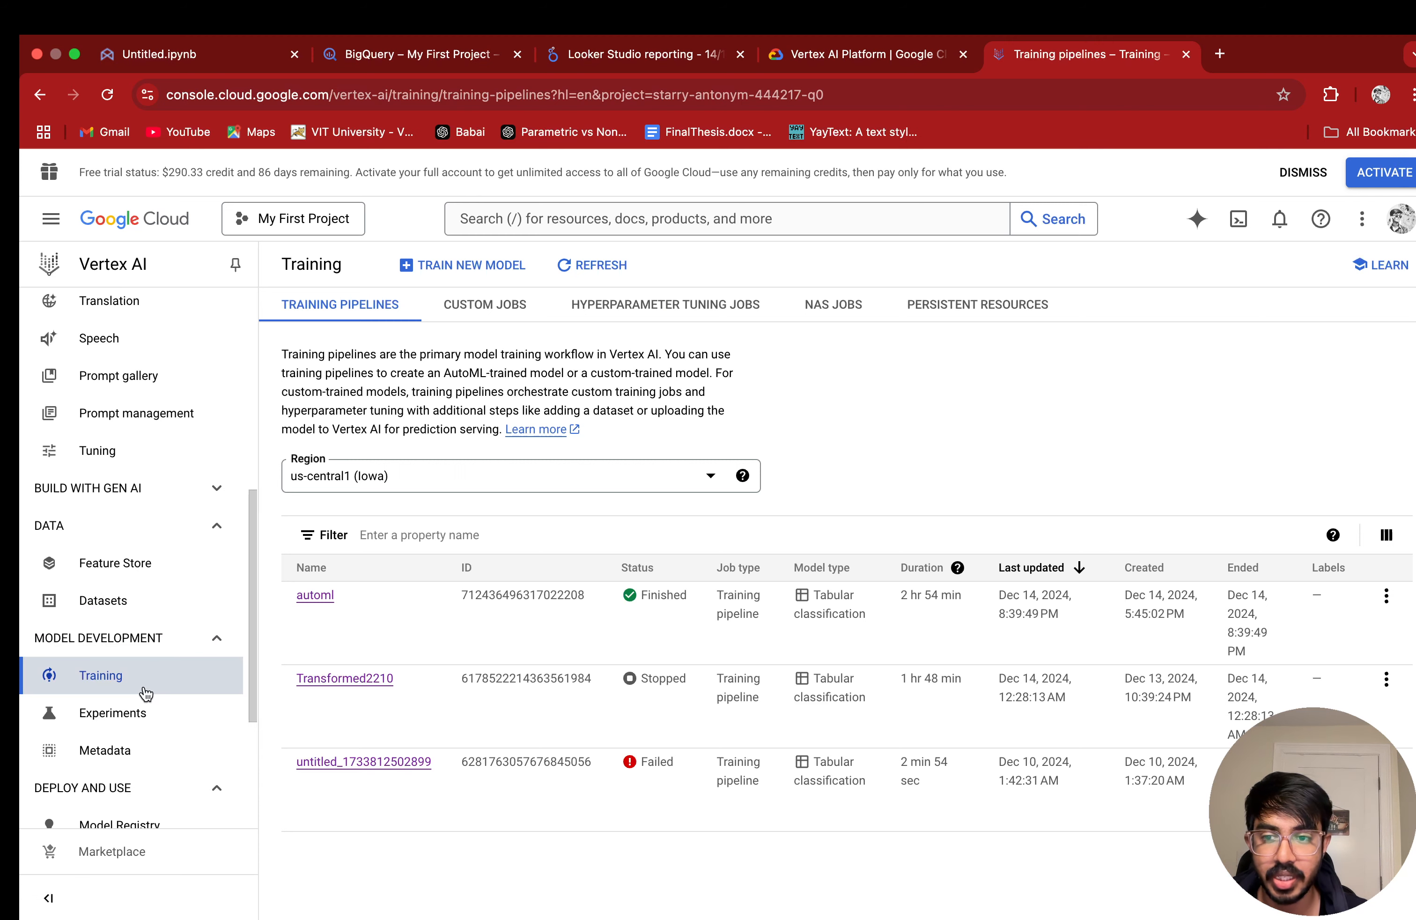
pyautogui.click(451, 266)
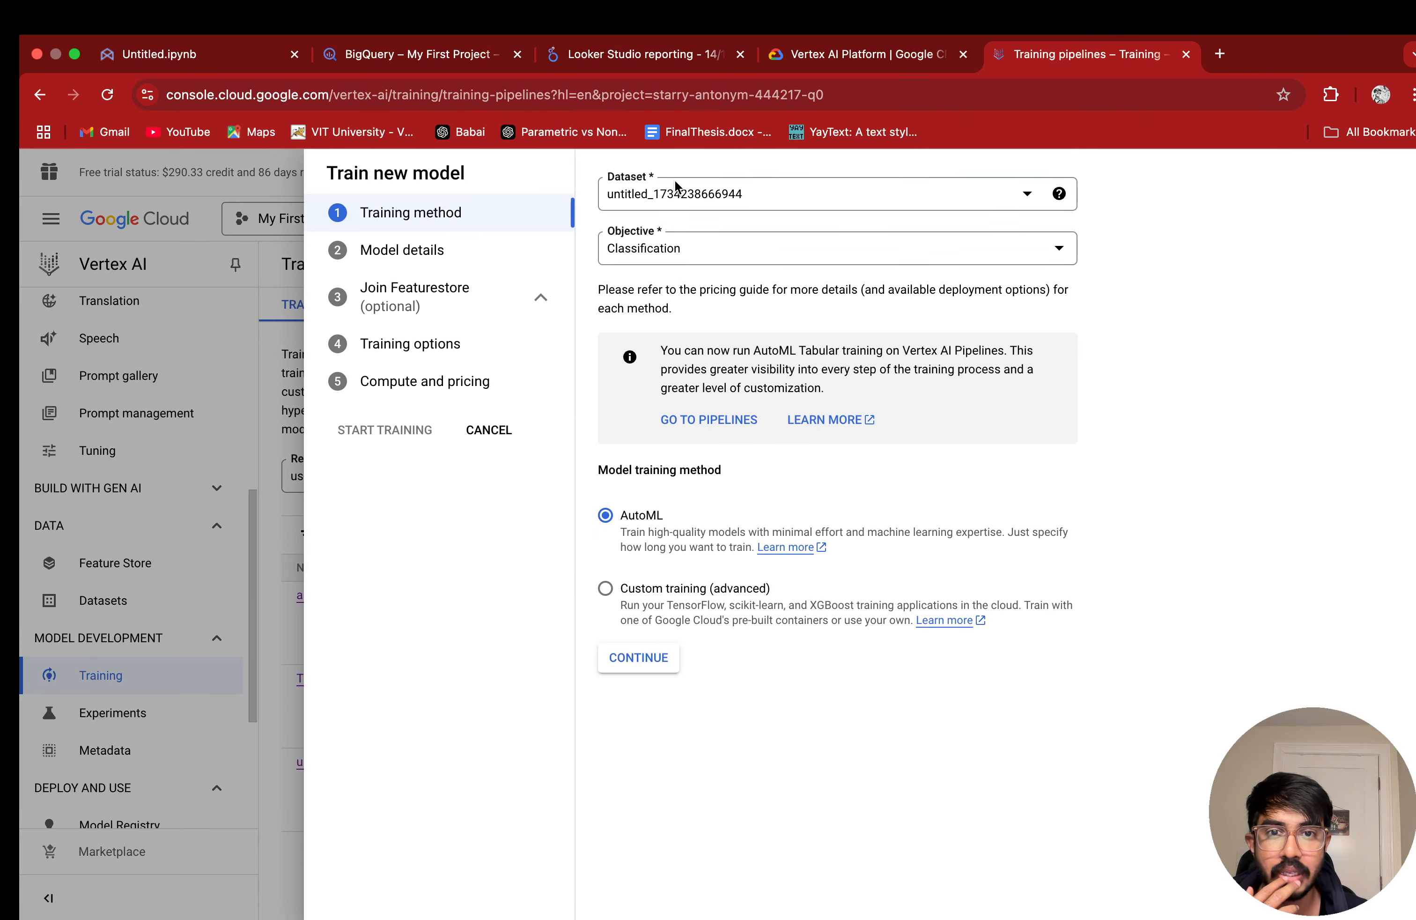
pyautogui.click(934, 203)
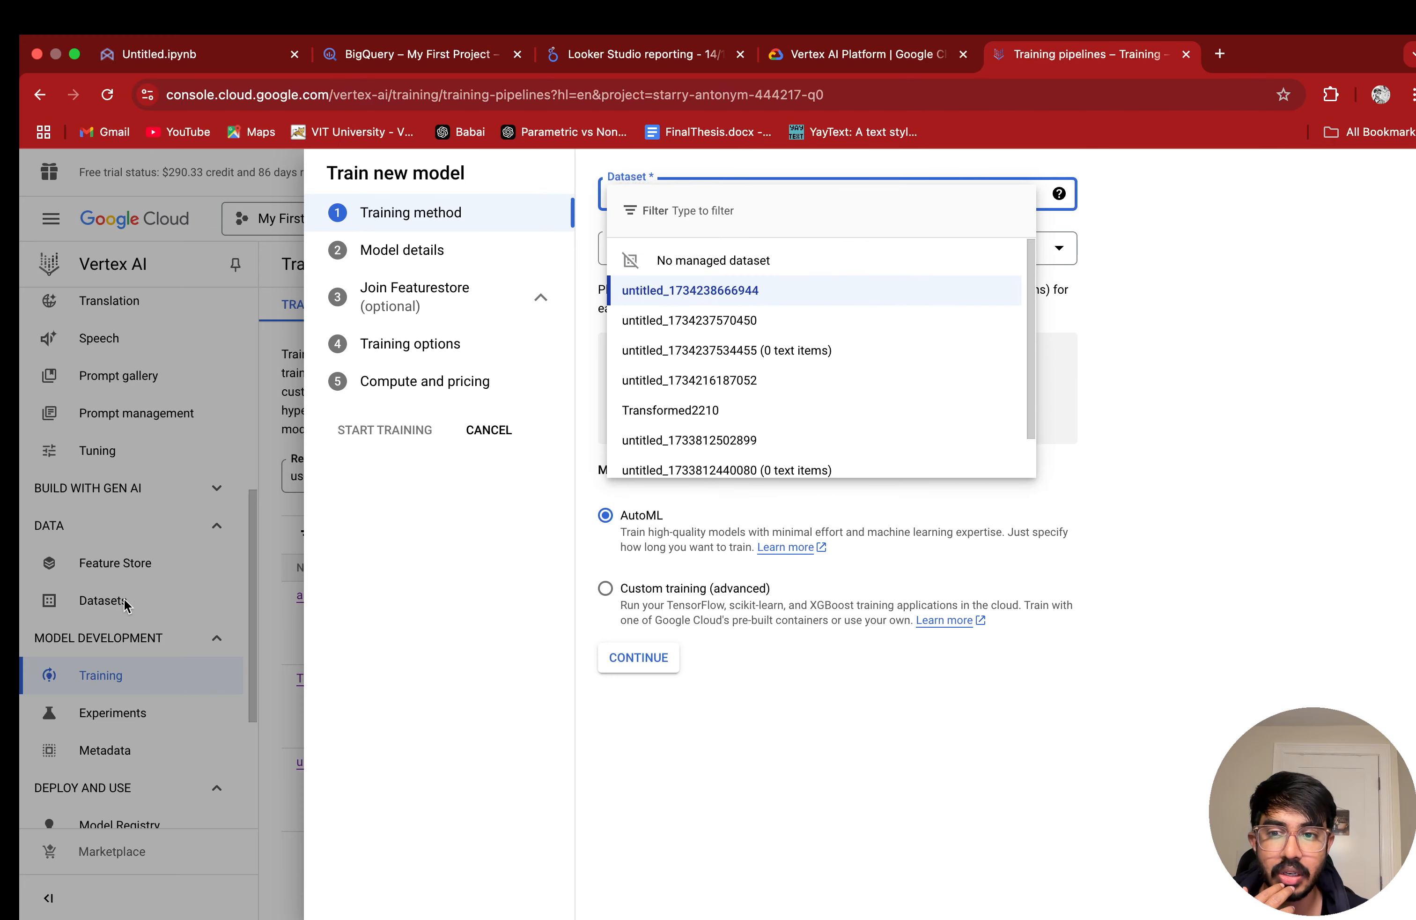
pyautogui.click(110, 604)
pyautogui.click(112, 606)
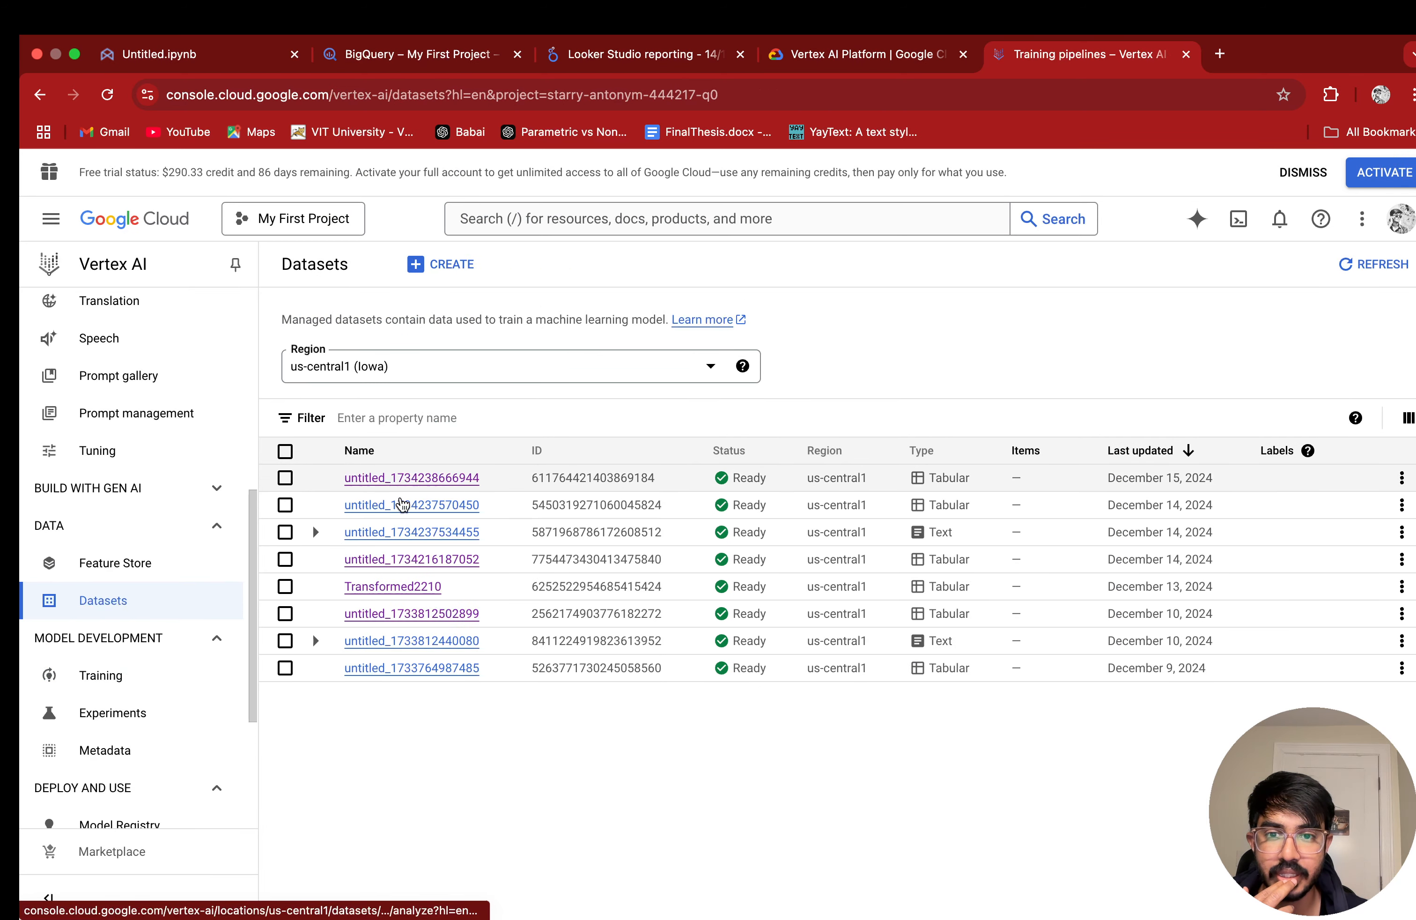
pyautogui.click(101, 675)
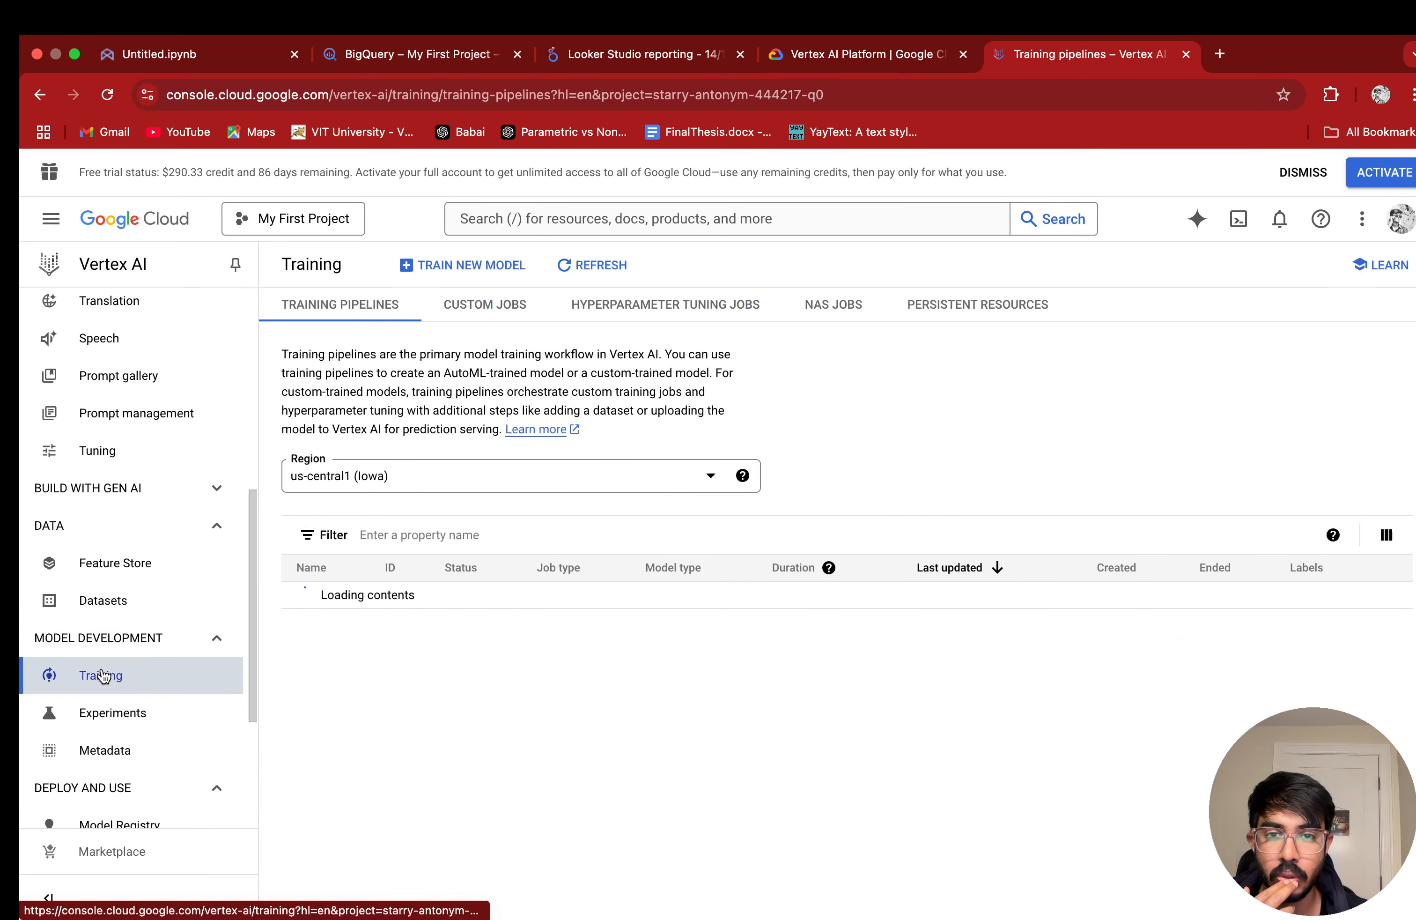
pyautogui.click(462, 264)
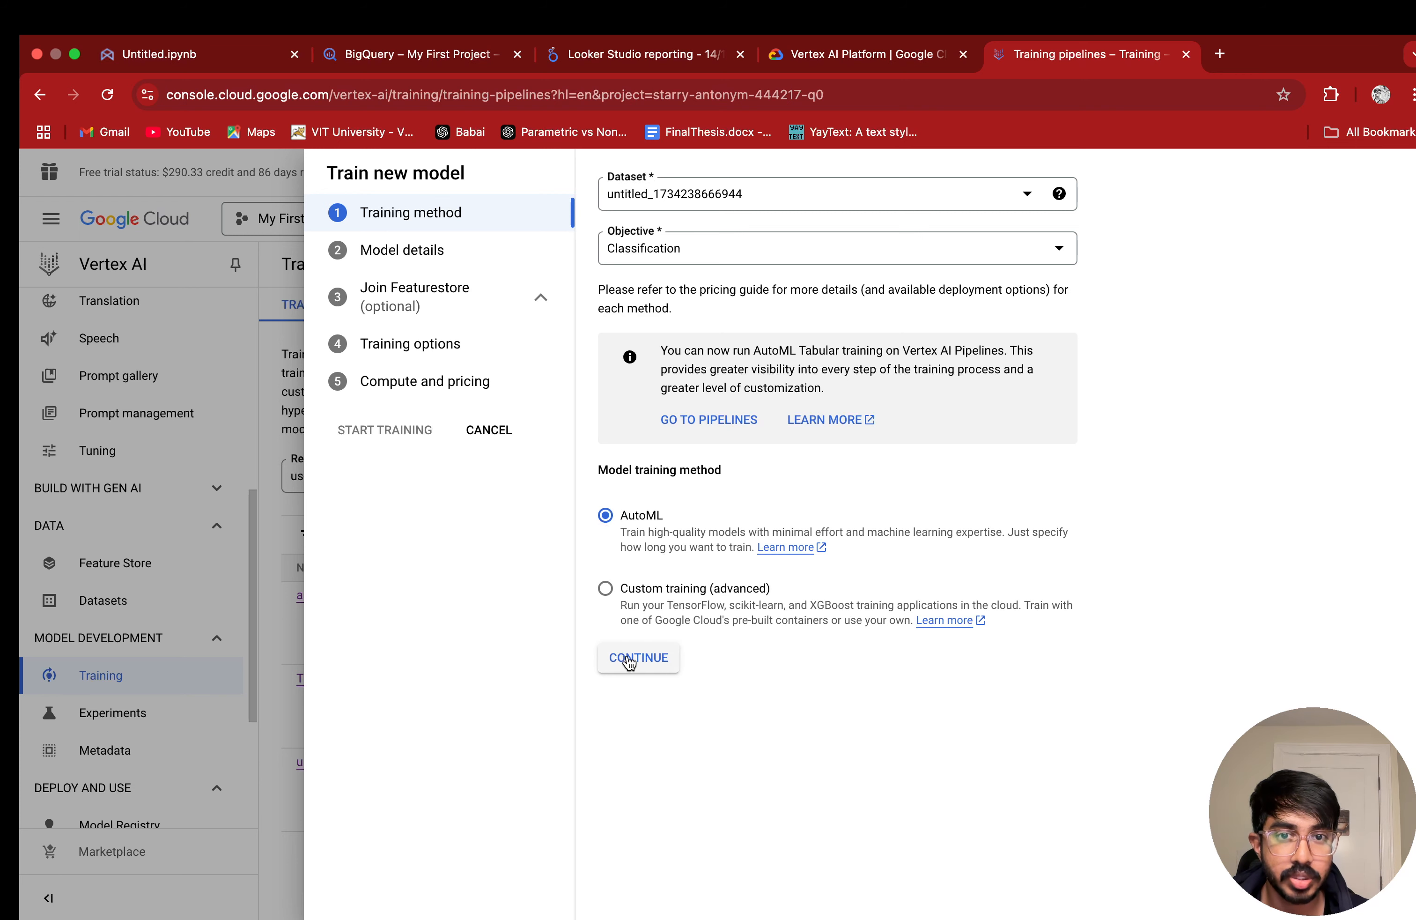
pyautogui.click(657, 662)
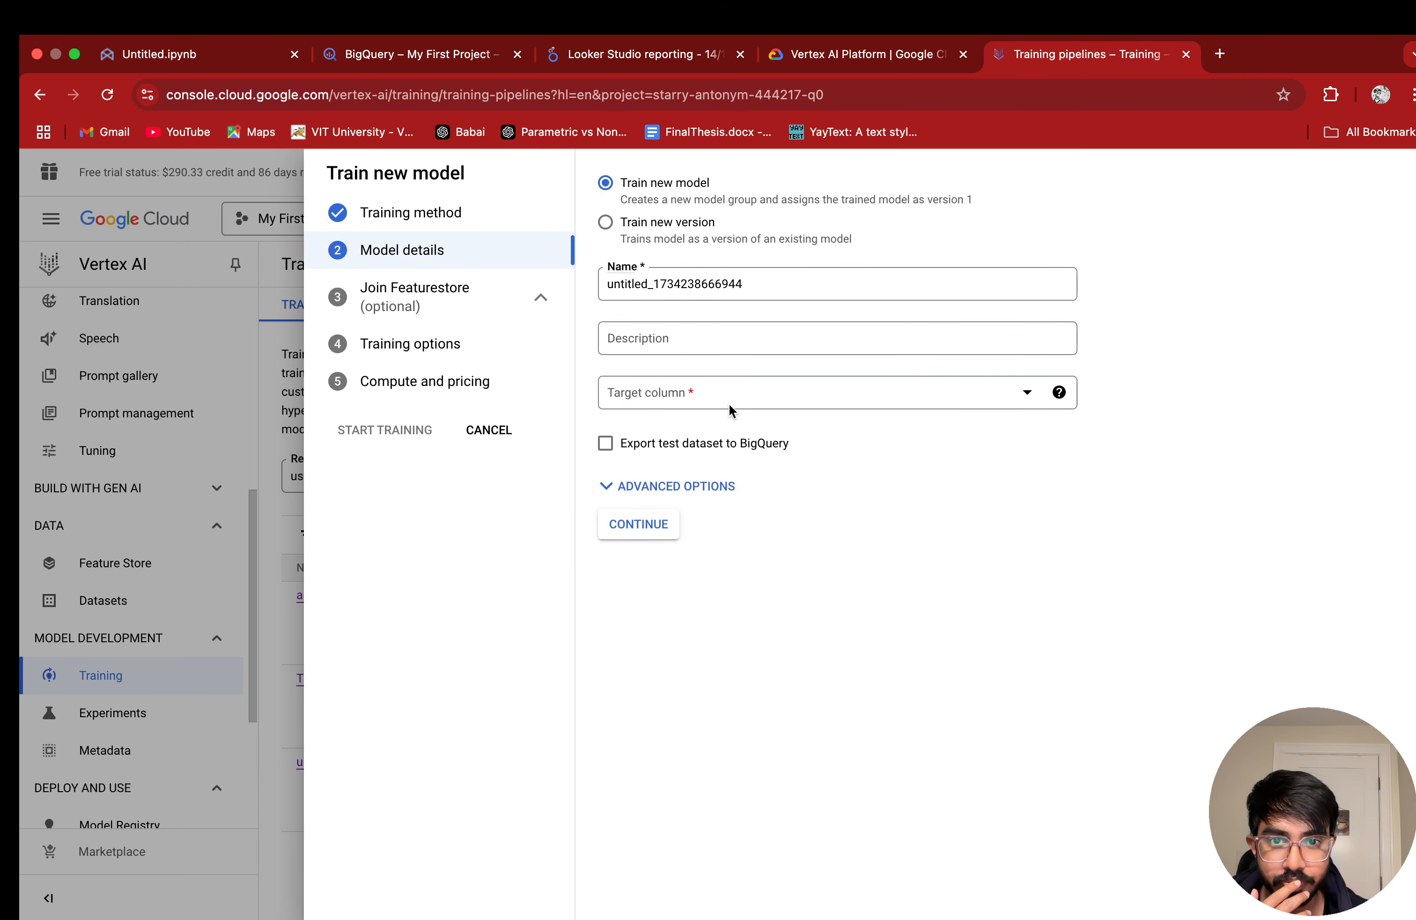
# Step: Choose loan_status (INTEGER) as the new model's target column
pyautogui.click(750, 393)
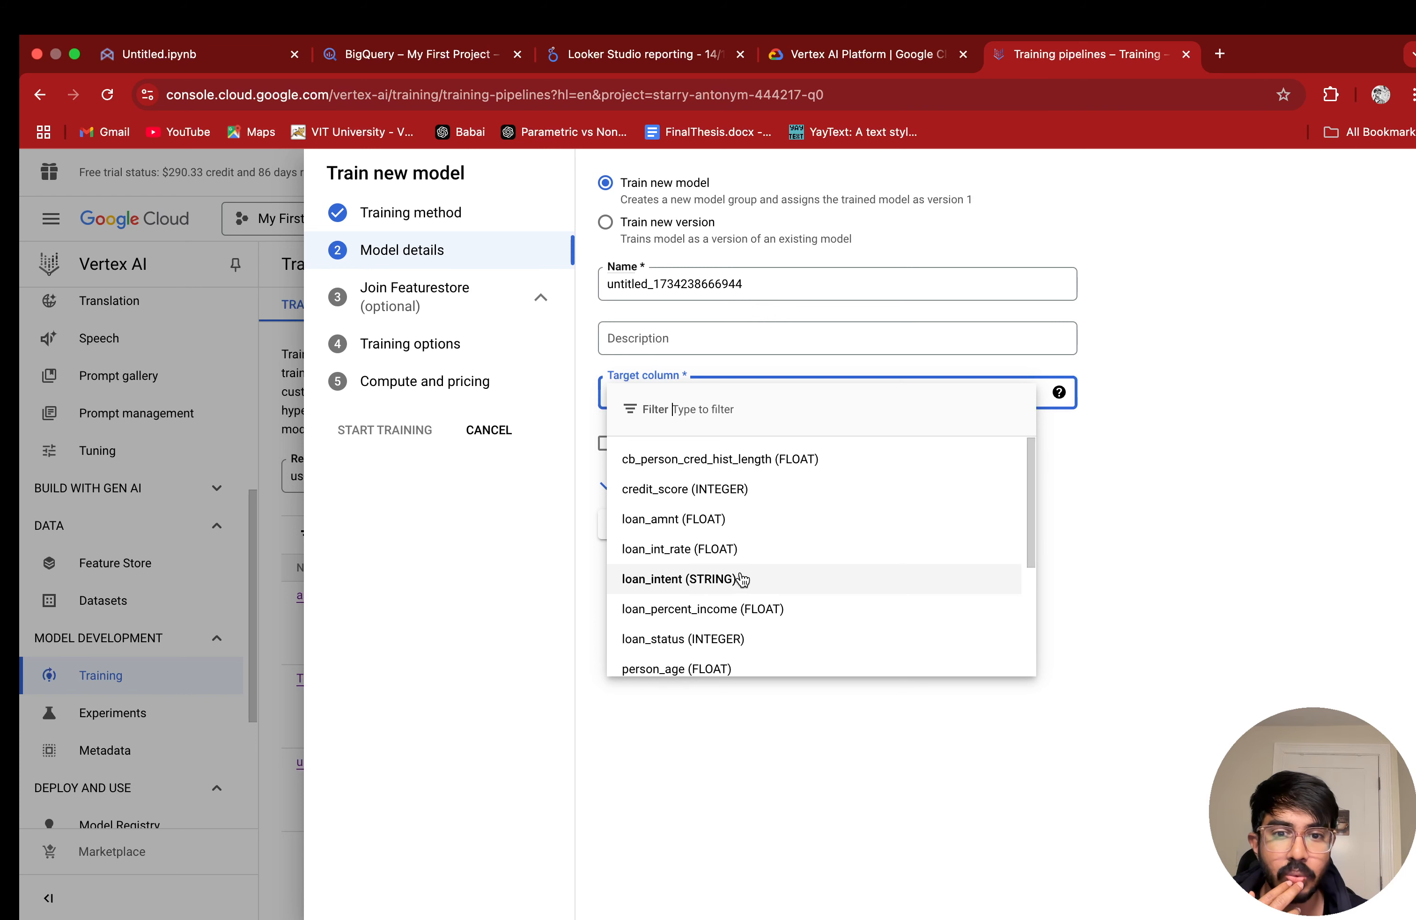
pyautogui.scroll(-1, 692, 618)
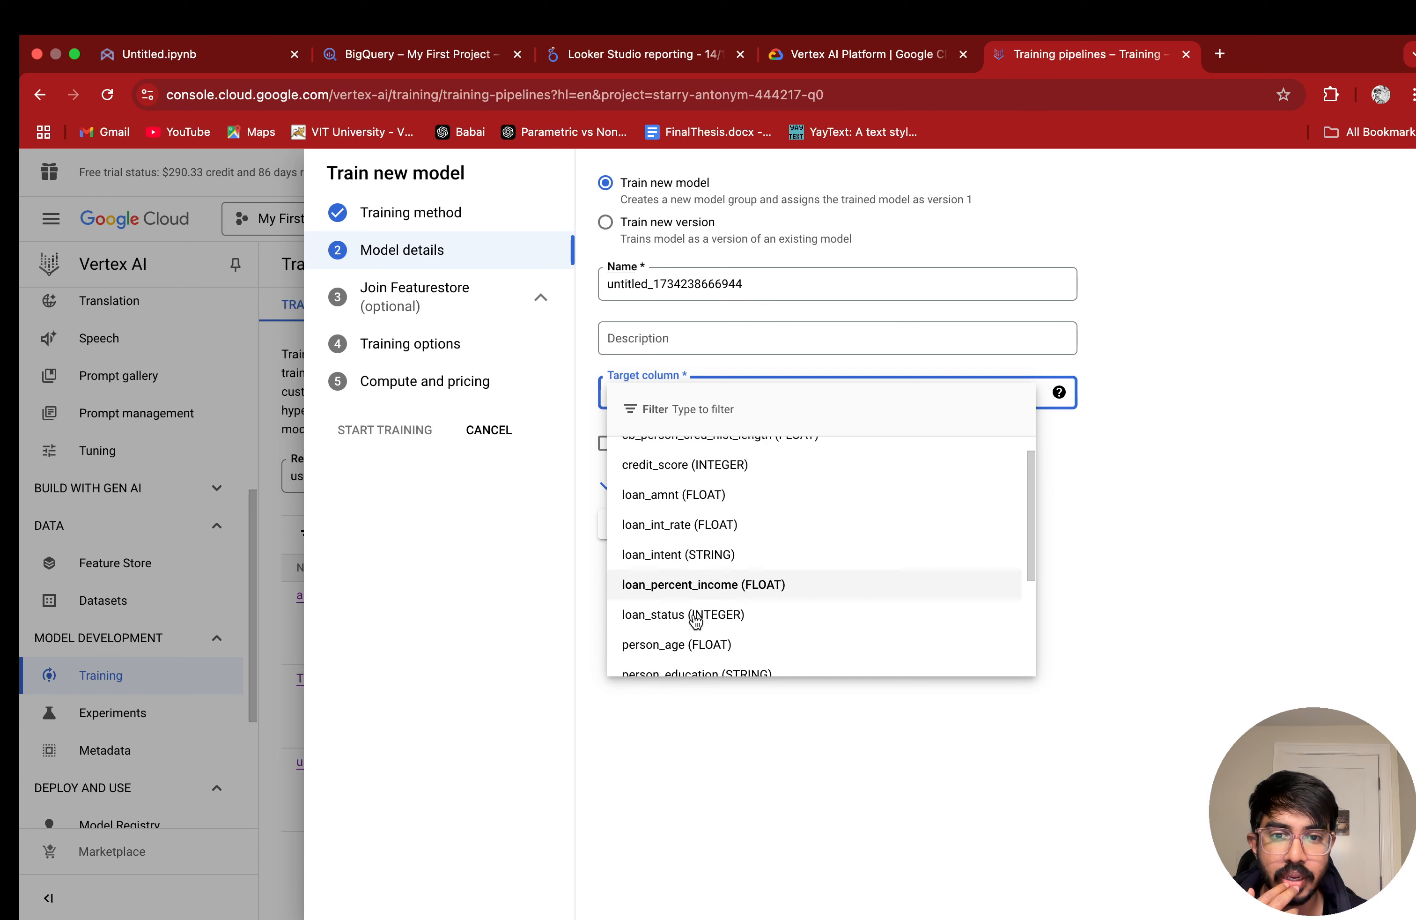
pyautogui.click(755, 625)
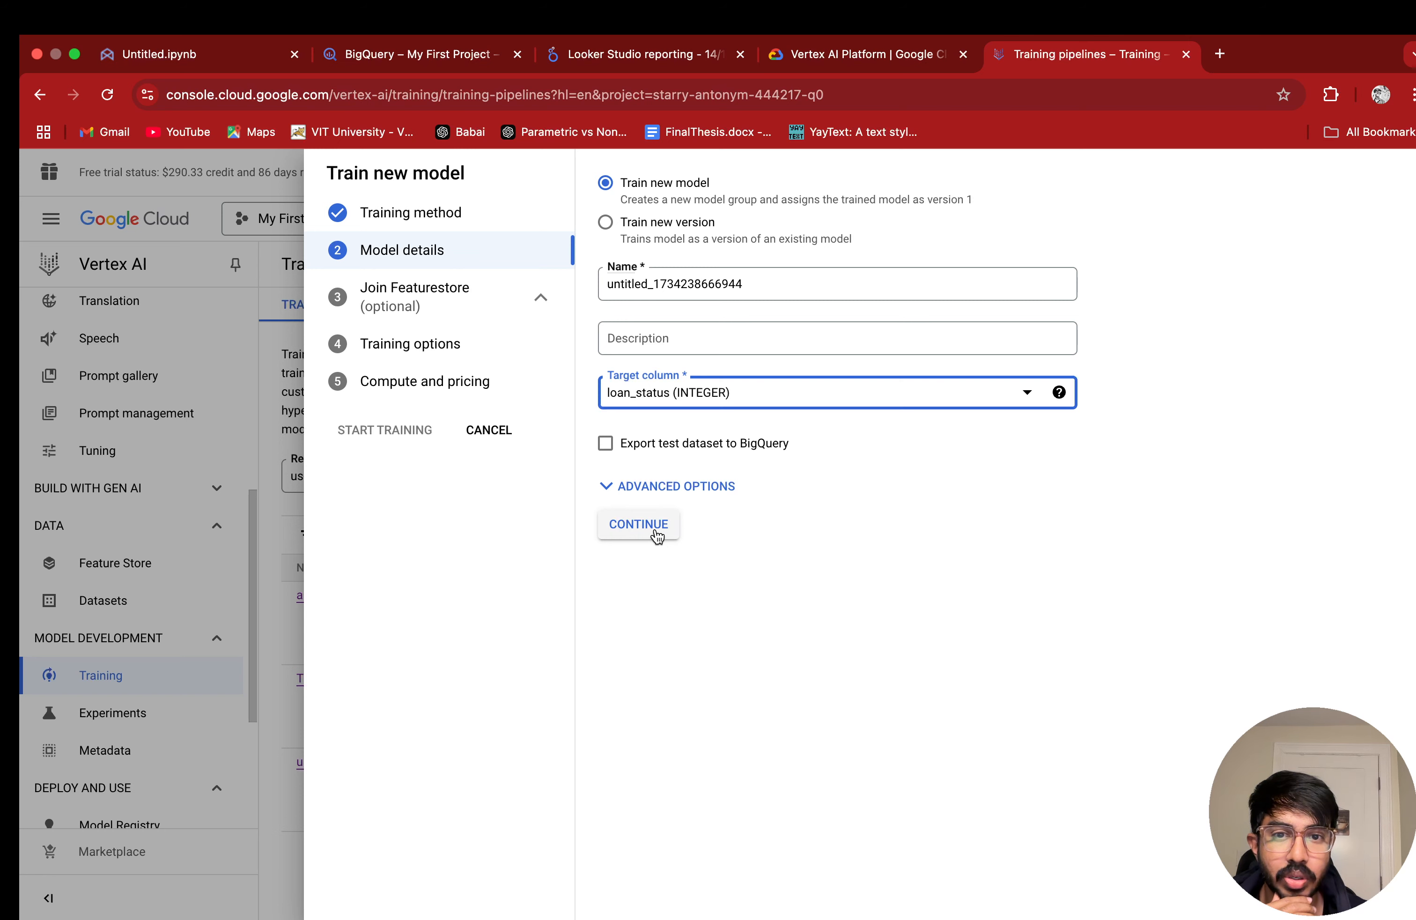
# Step: Review the model's advanced options, keep the Random data split and Google-managed encryption key, and continue to the Featurestore join
pyautogui.click(649, 485)
pyautogui.scroll(-3, 788, 501)
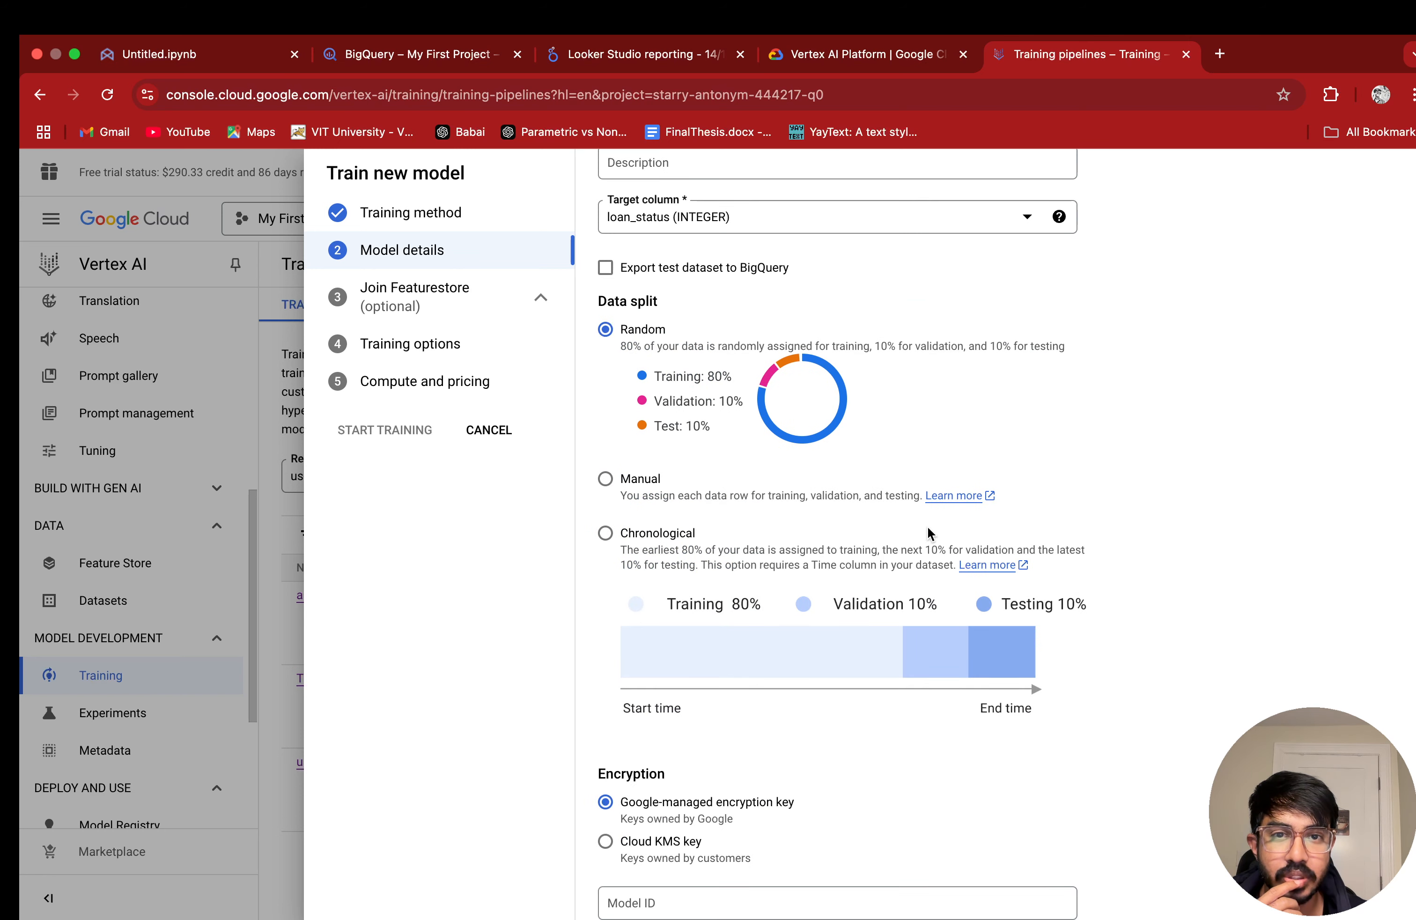
pyautogui.scroll(3, 927, 527)
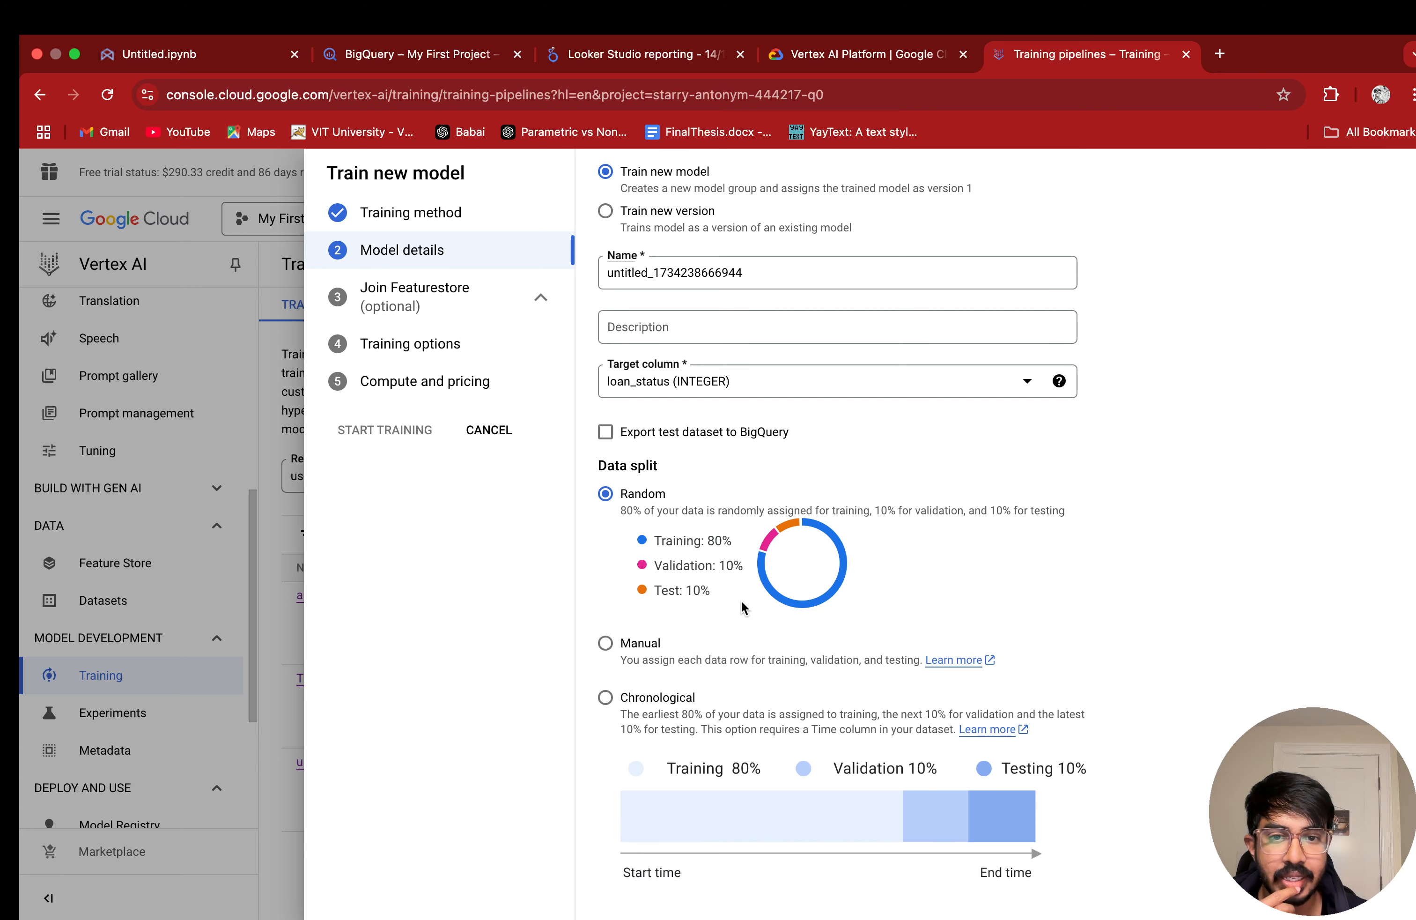
pyautogui.scroll(-5, 747, 603)
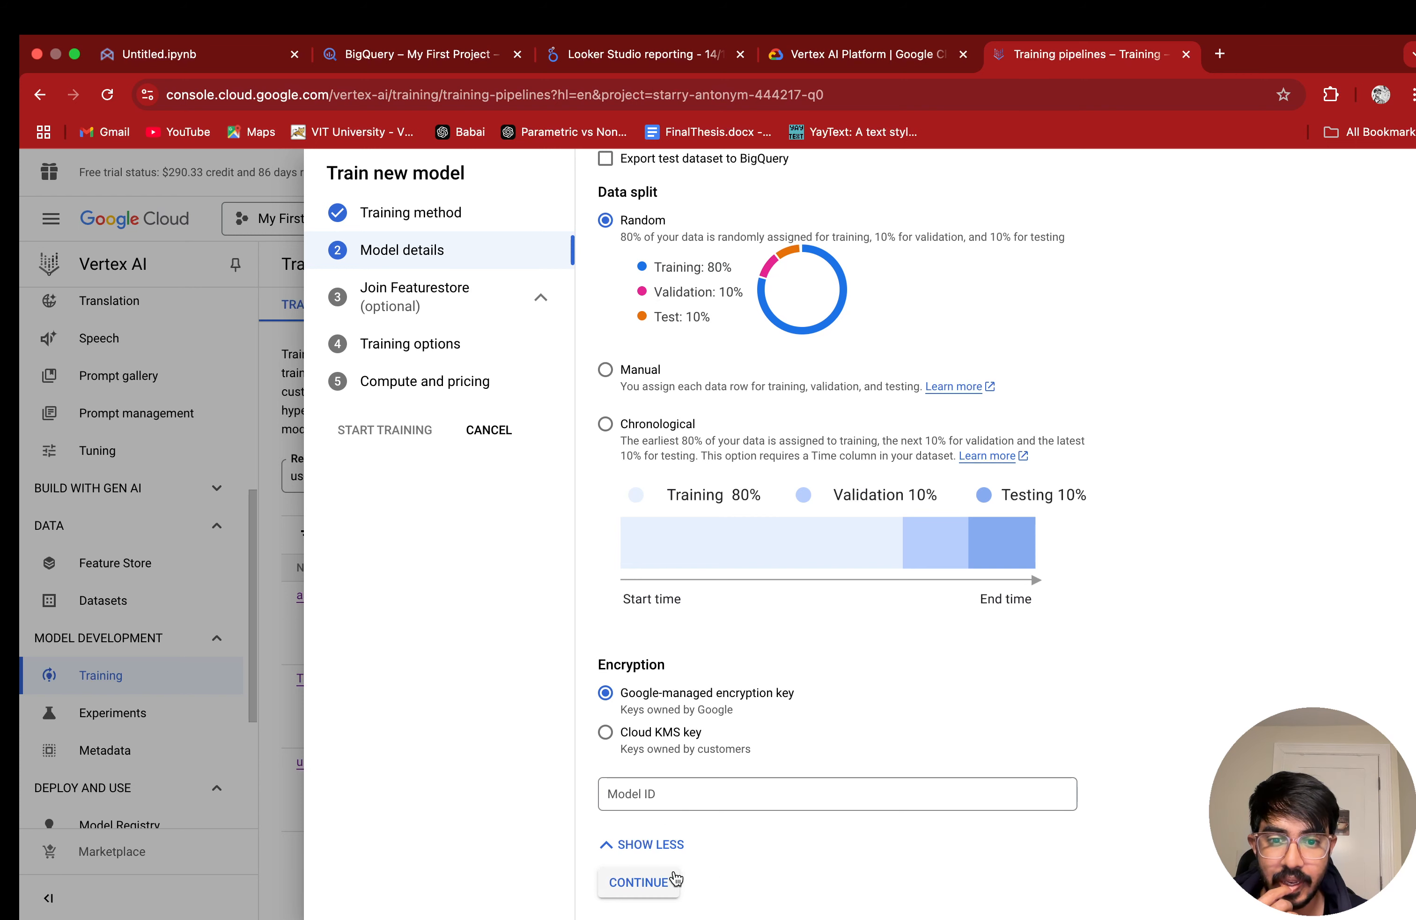
pyautogui.click(651, 882)
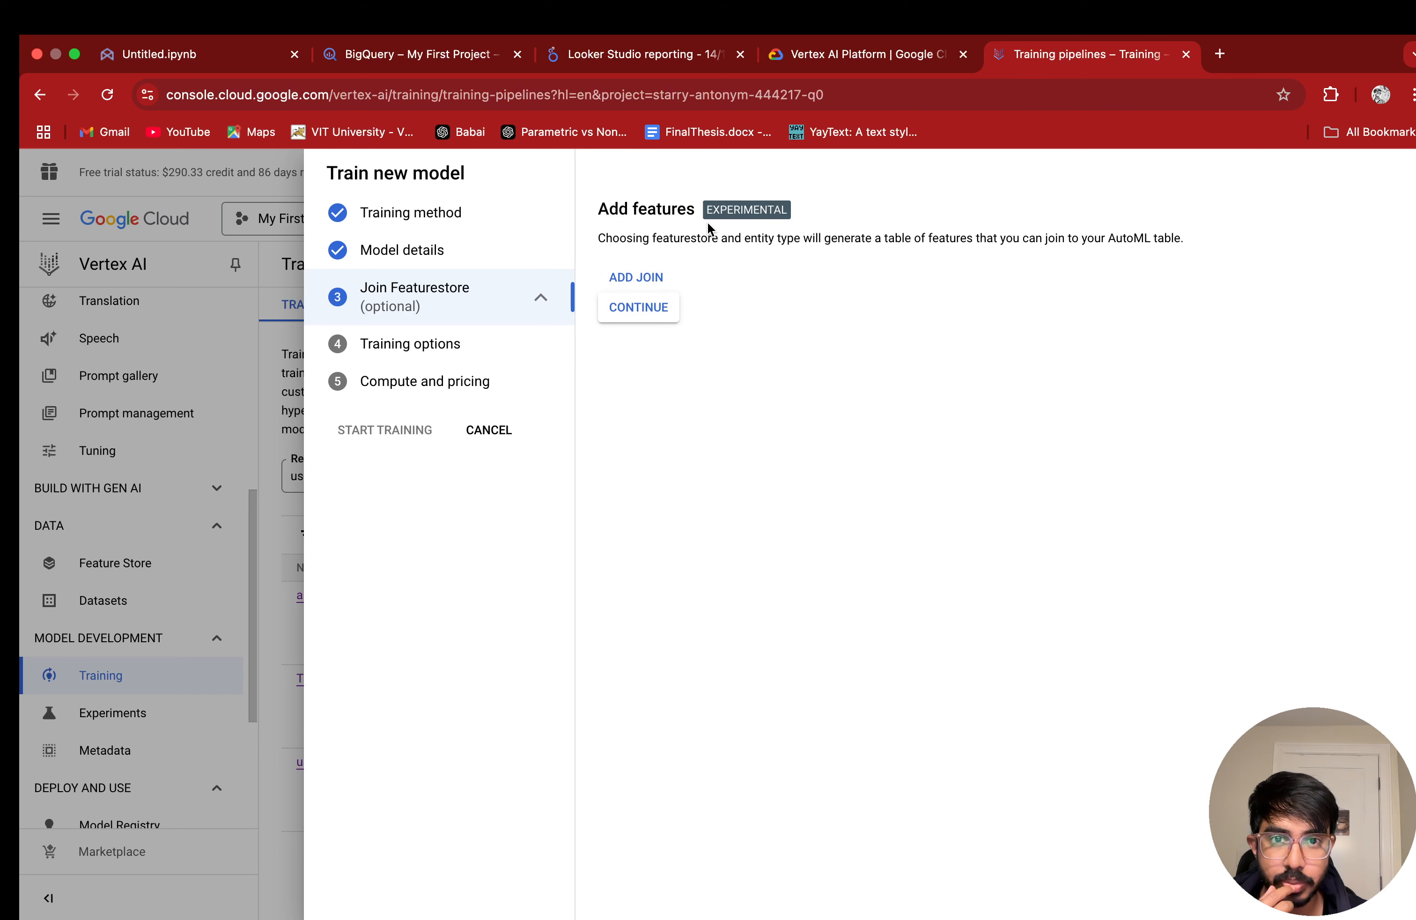
# Step: Skip the Featurestore join, keep Automatic transformations and the Log loss objective in the training options, and continue to compute and pricing
pyautogui.click(651, 323)
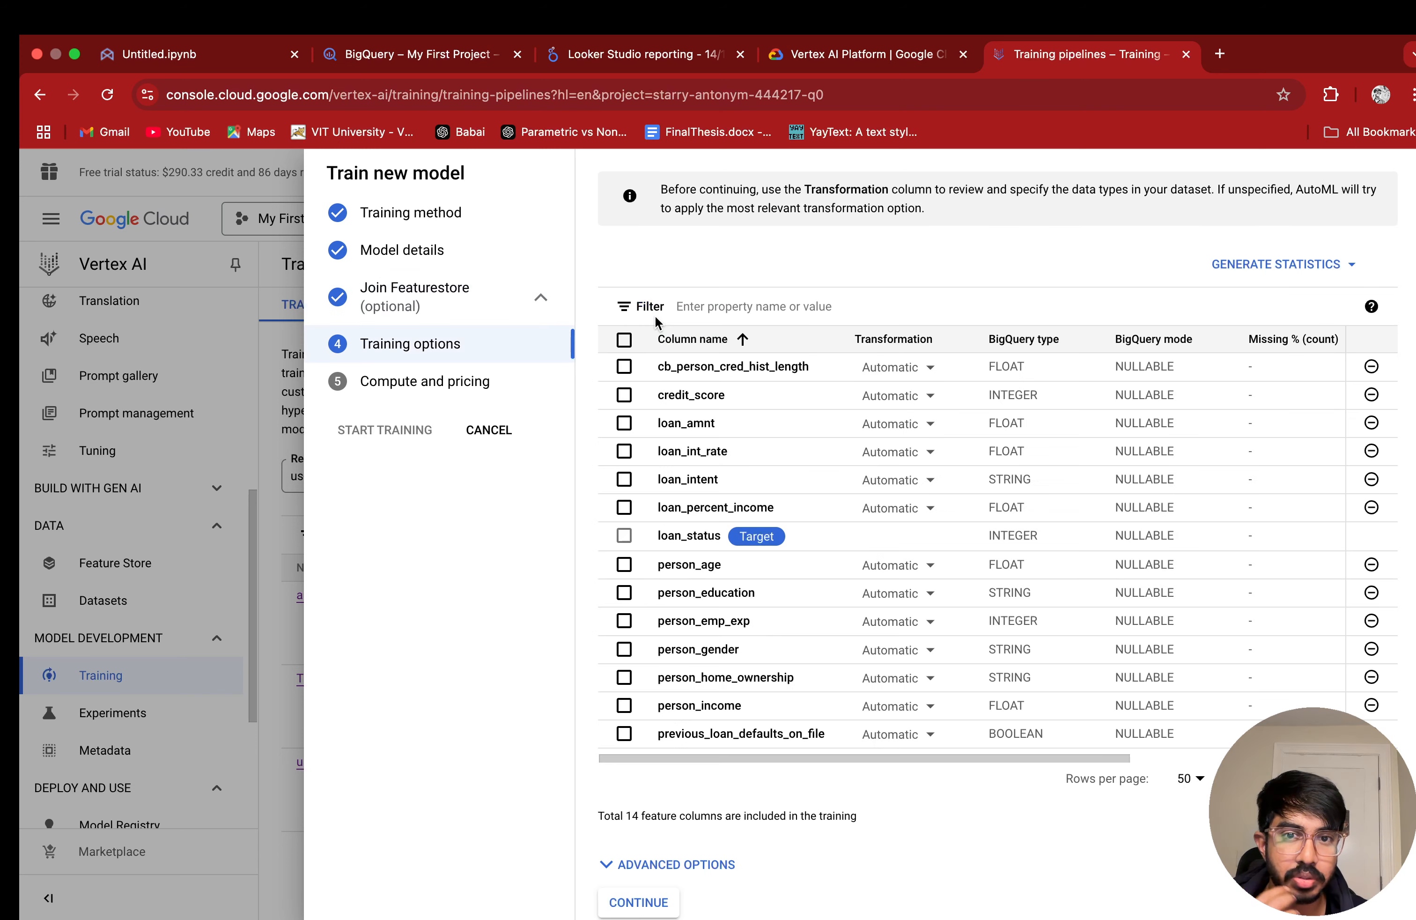
pyautogui.scroll(-1, 749, 508)
pyautogui.scroll(1, 749, 508)
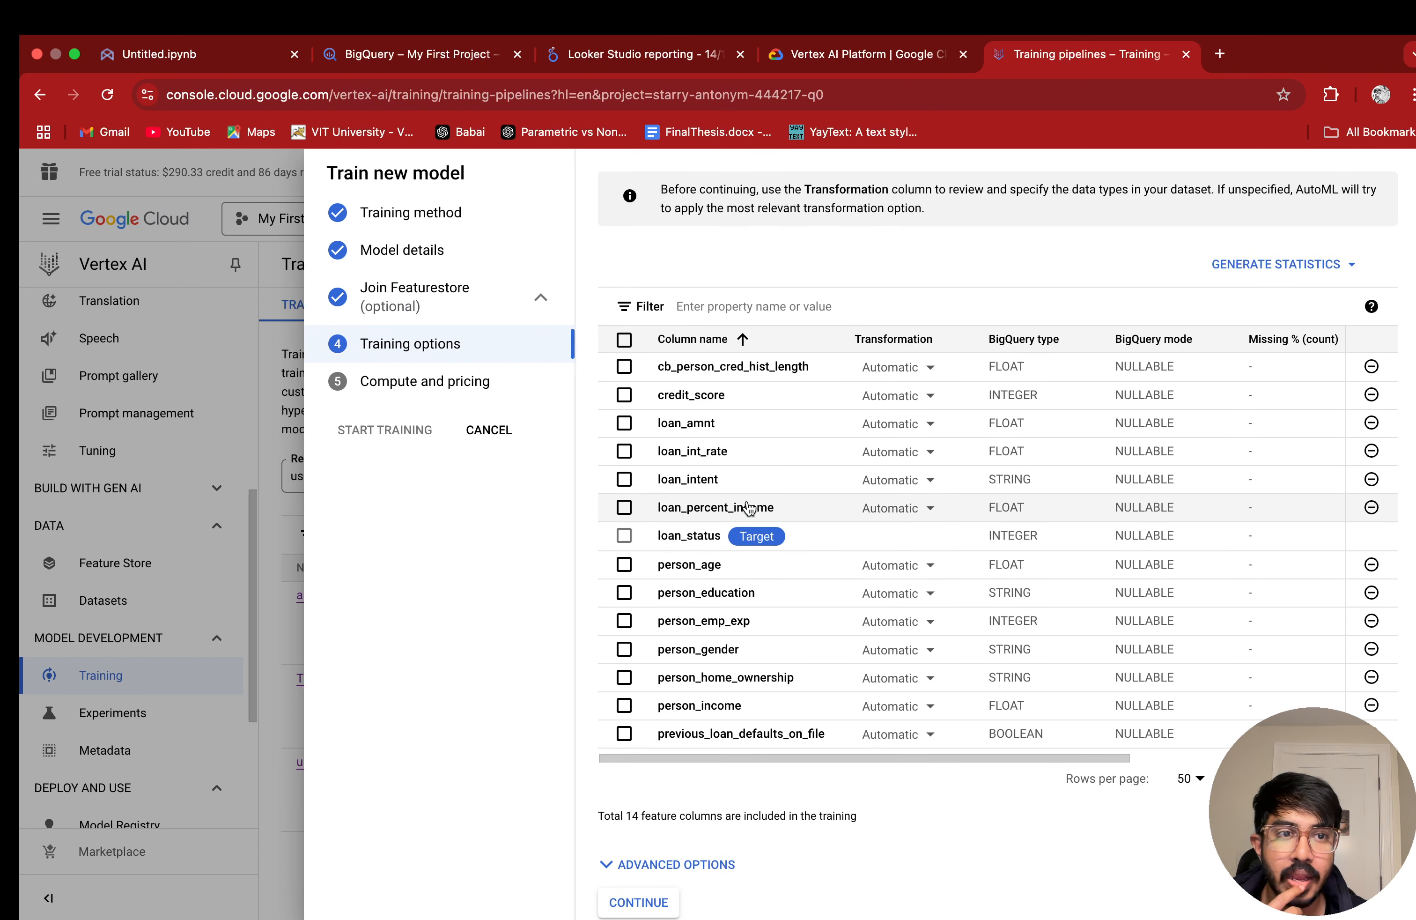
pyautogui.scroll(-1, 1264, 615)
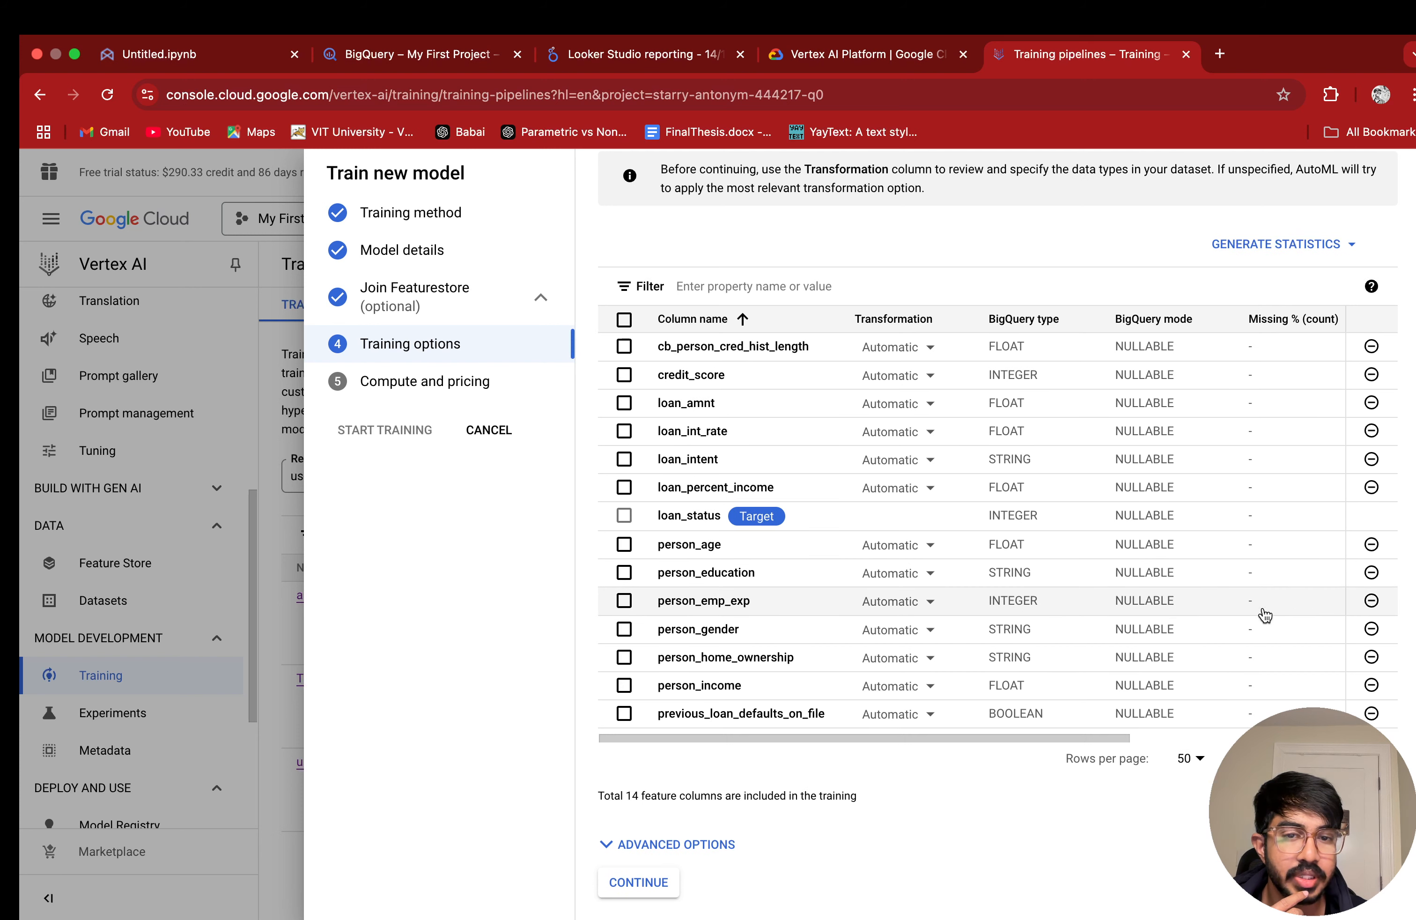
pyautogui.click(682, 855)
pyautogui.scroll(-6, 941, 788)
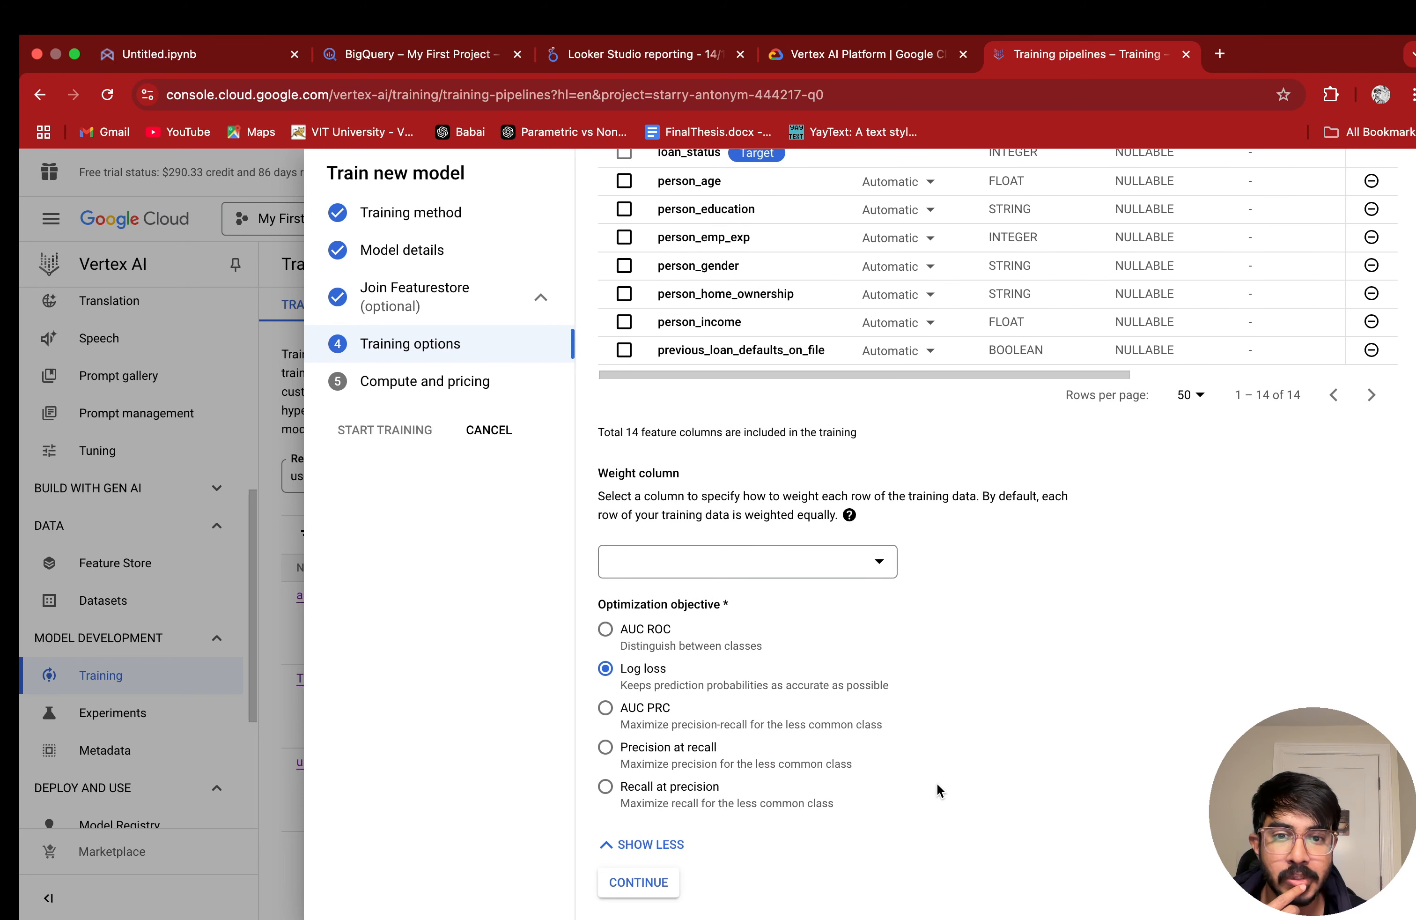
pyautogui.click(667, 878)
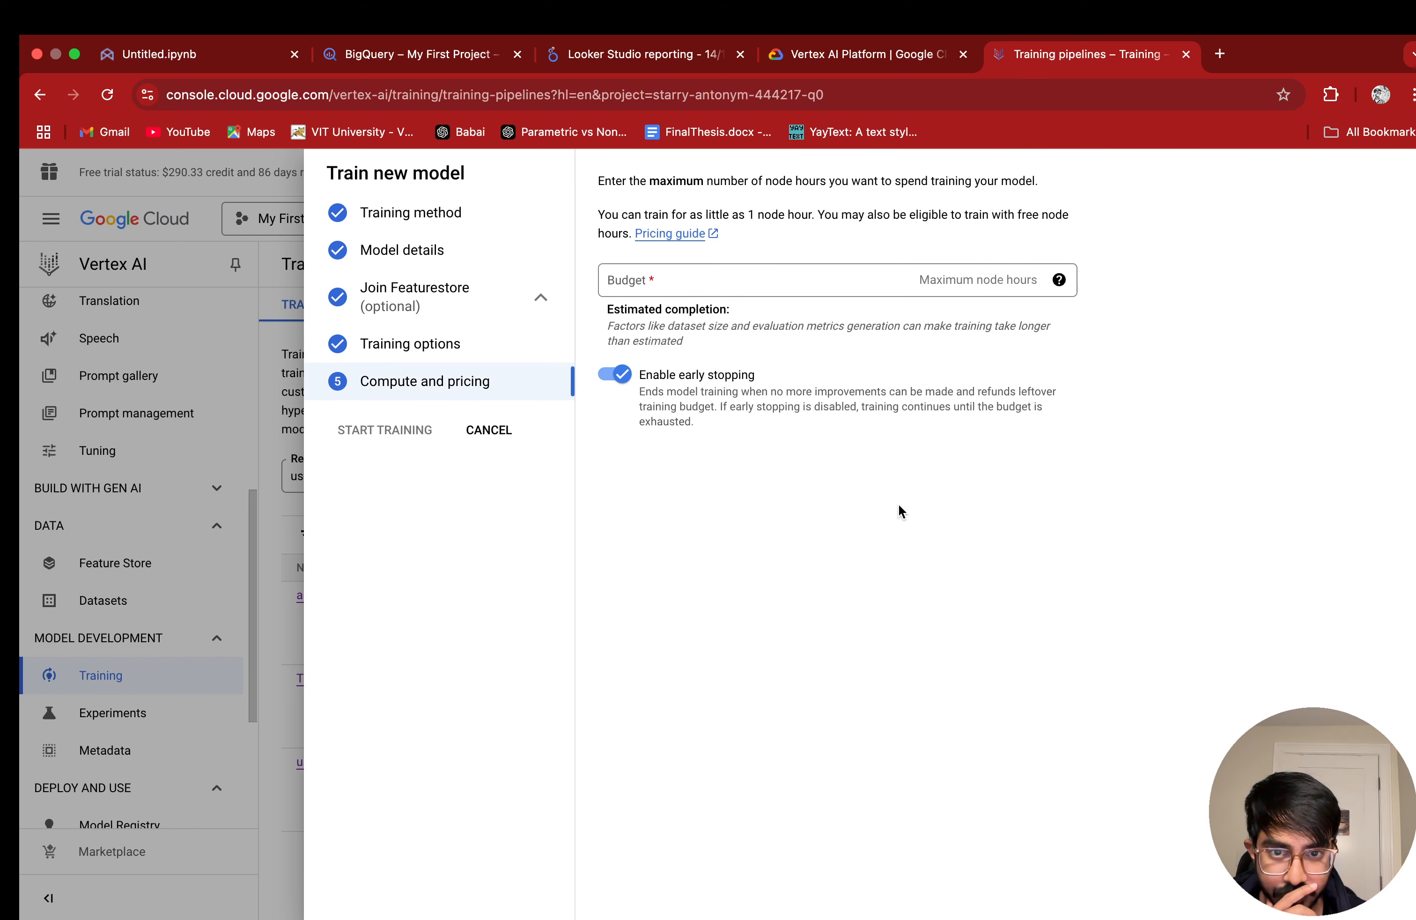
# Step: Set the training budget to 1 maximum node hour, keep early stopping enabled, and start training the model
pyautogui.click(735, 276)
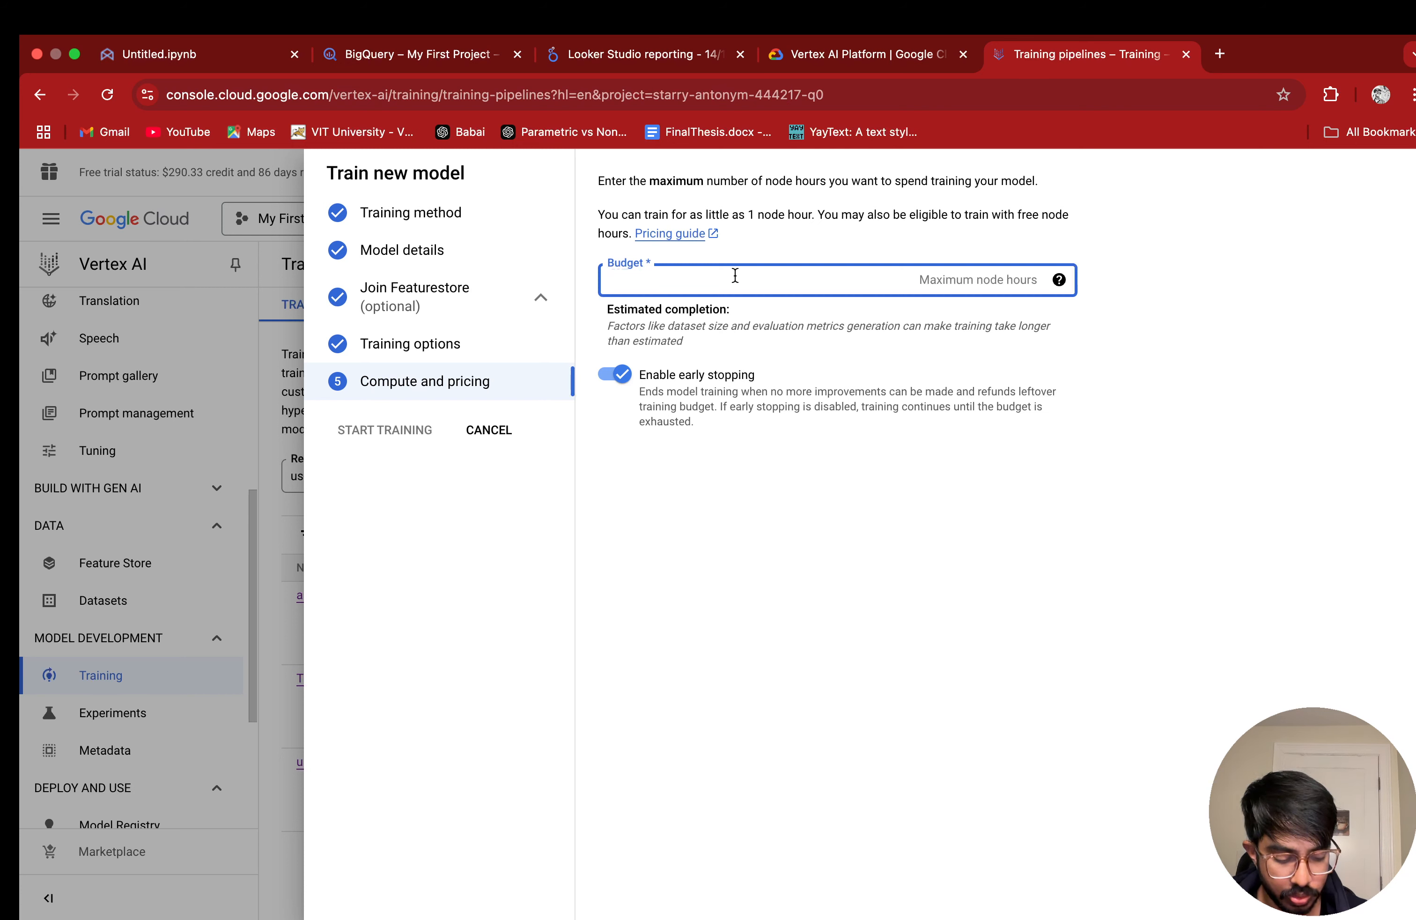
pyautogui.write('1')
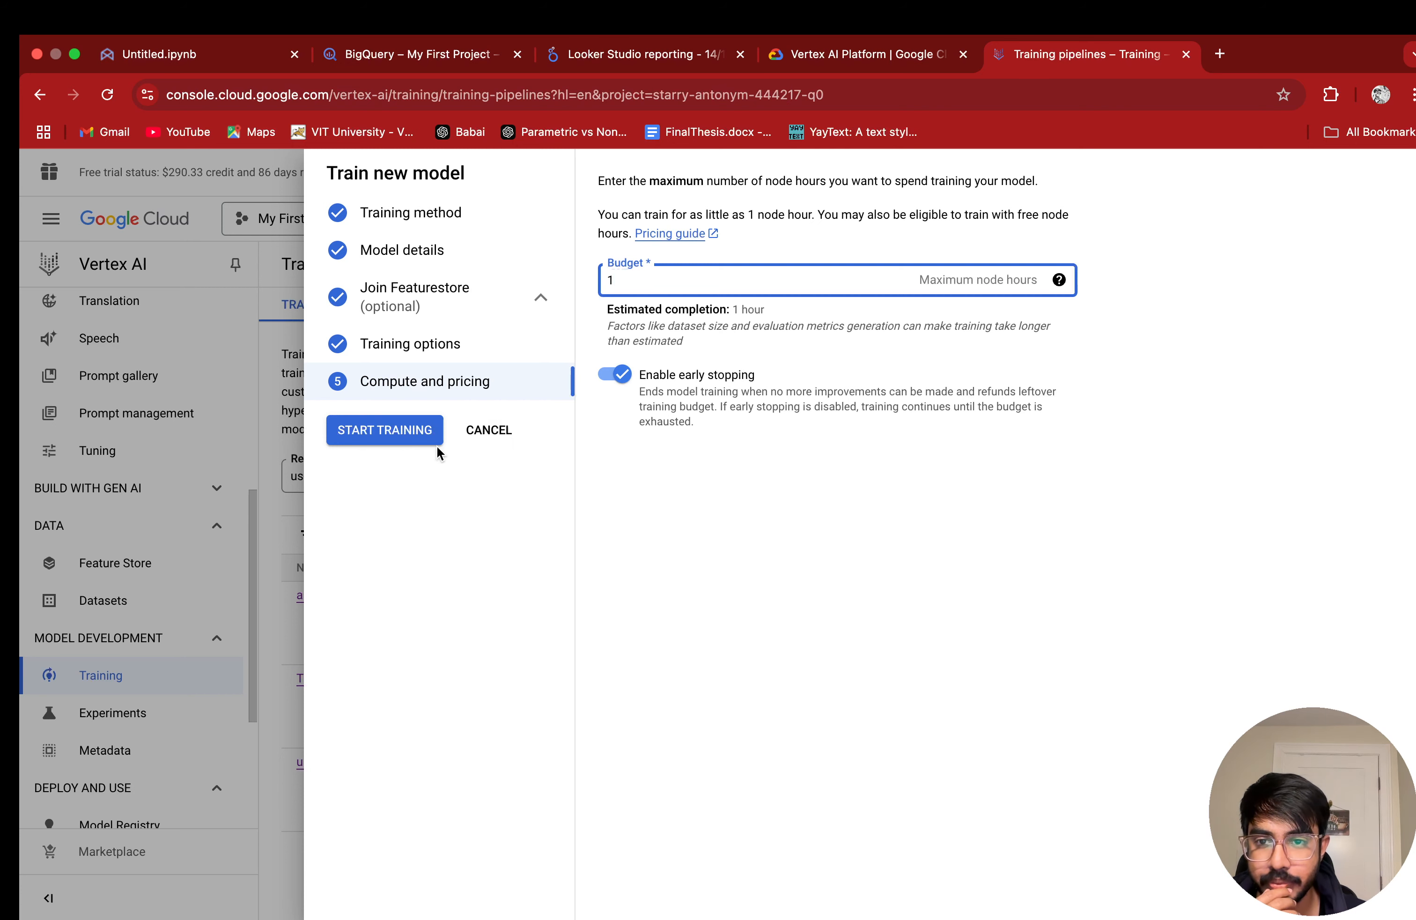
pyautogui.click(371, 445)
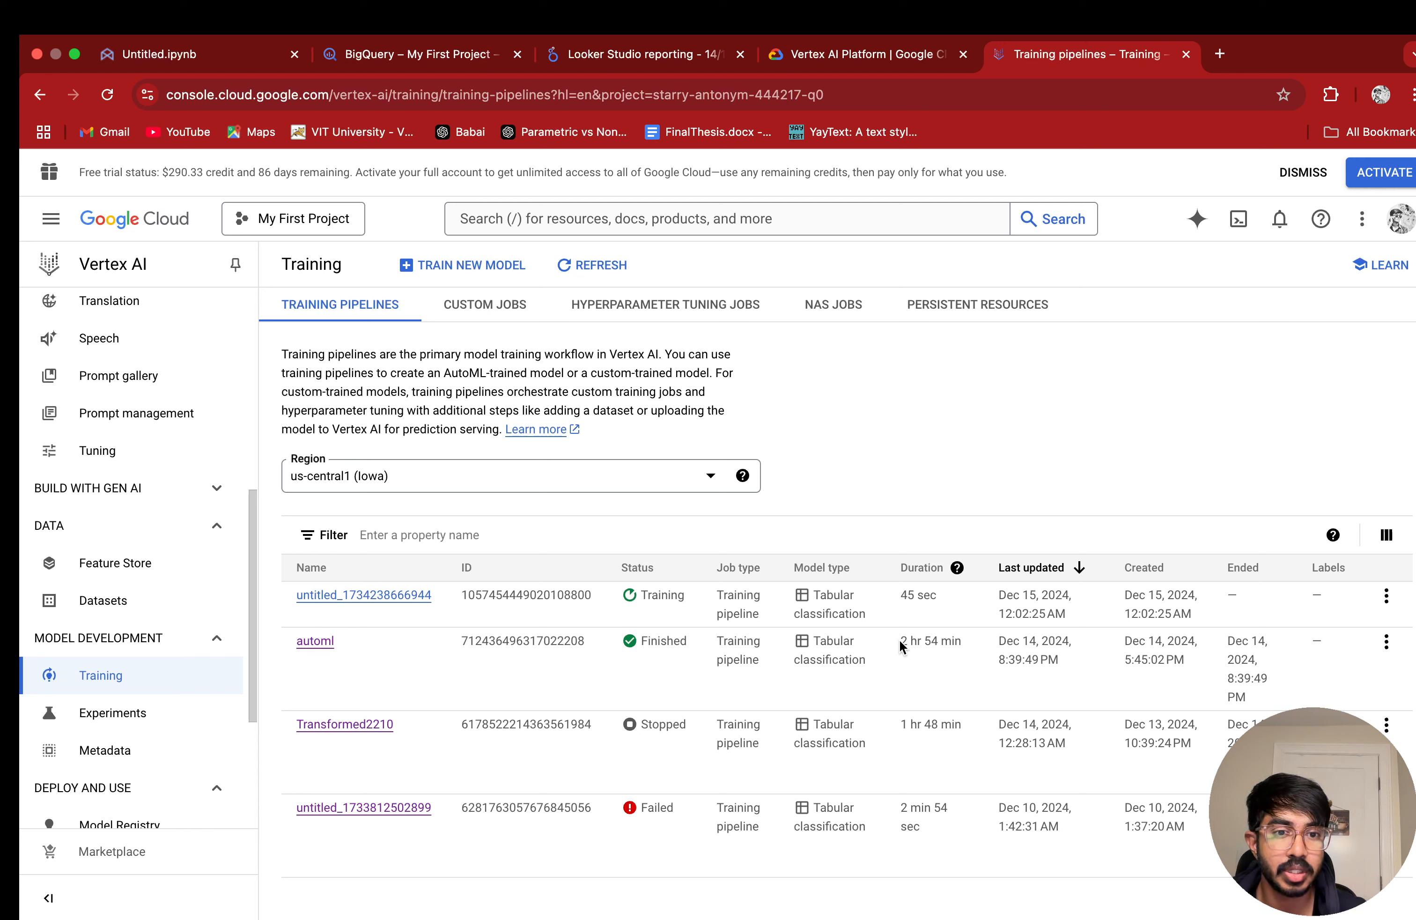
# Step: Open the evaluation of the finished automl model and examine its metrics for all labels, precision-recall and ROC curves, and confusion matrix
pyautogui.moveTo(907, 640); pyautogui.dragTo(988, 635)
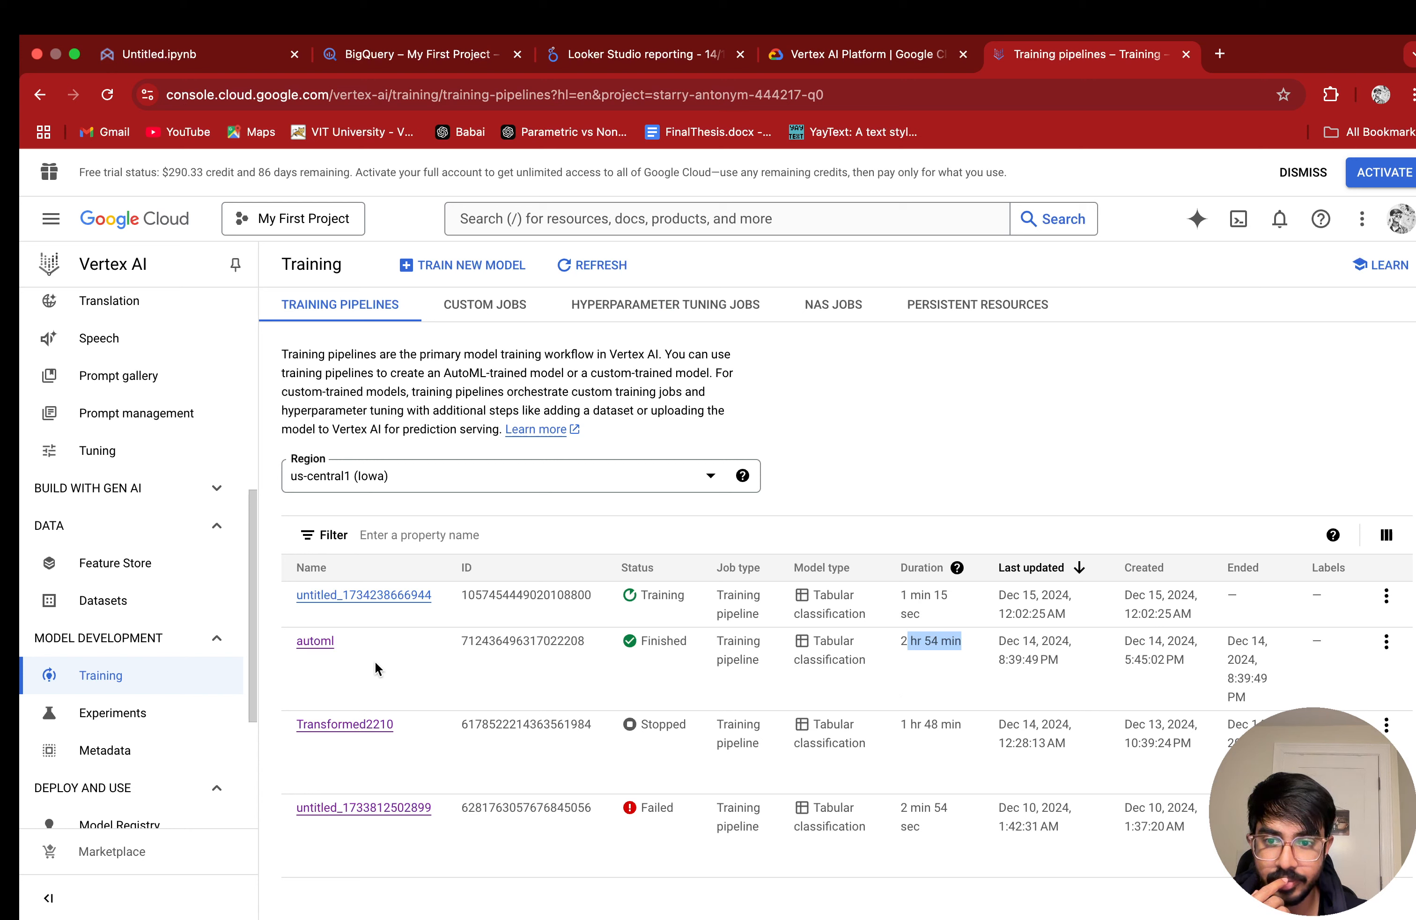
pyautogui.click(315, 640)
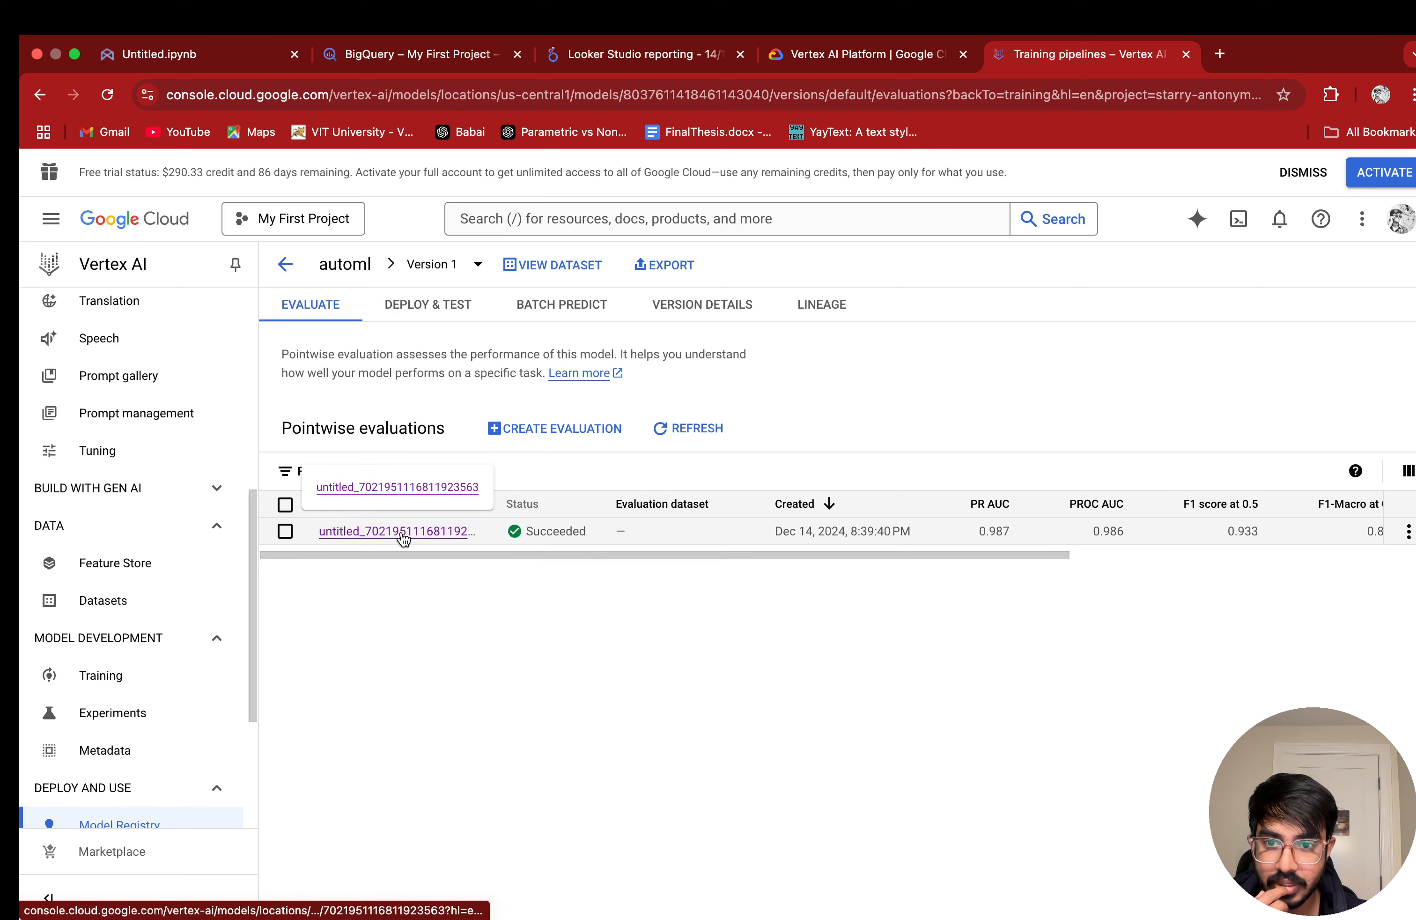
pyautogui.click(403, 535)
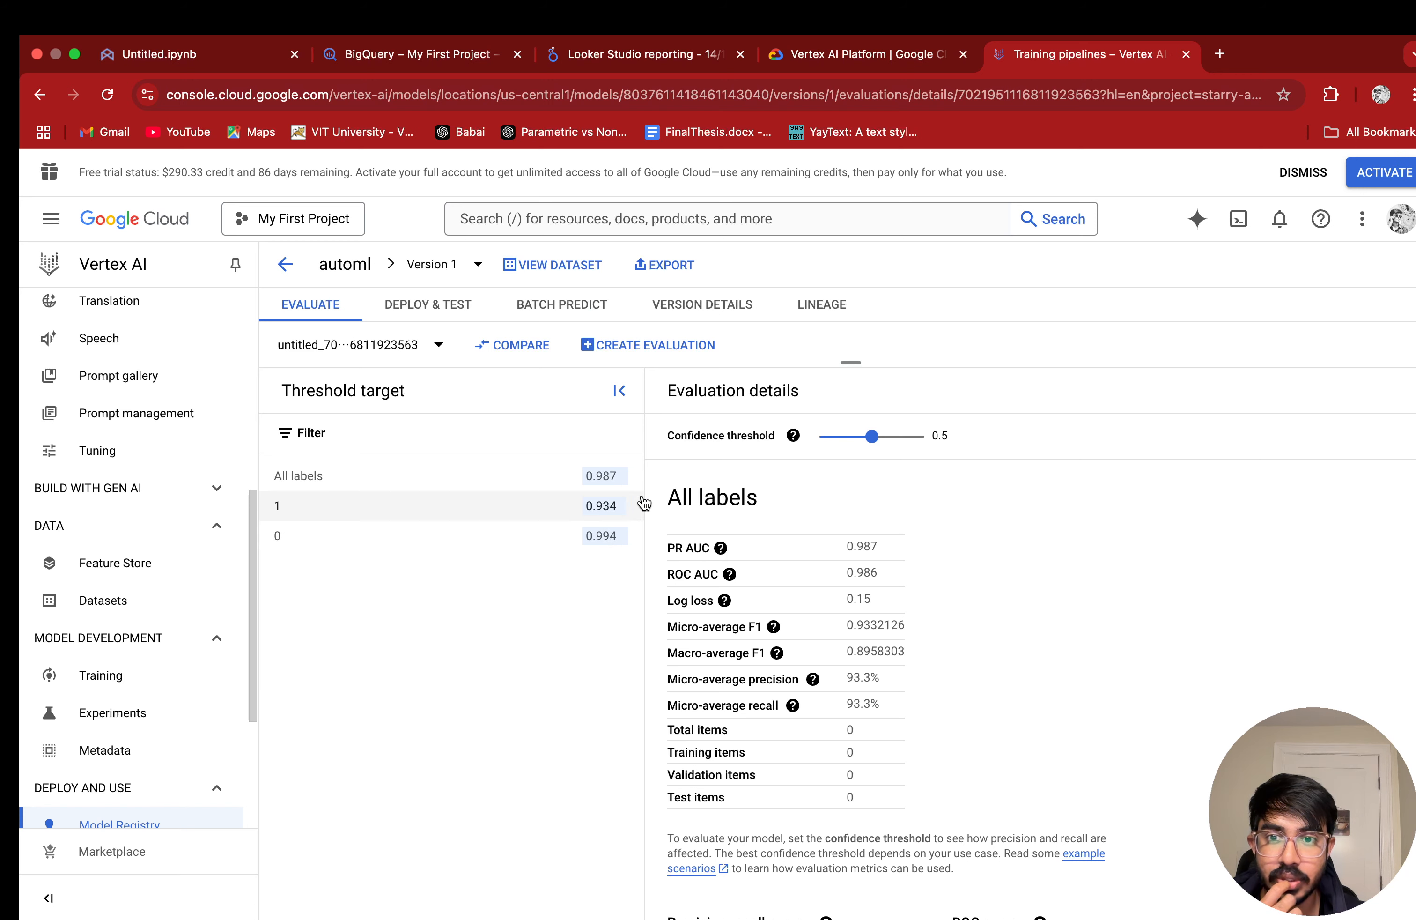
pyautogui.moveTo(725, 601)
pyautogui.scroll(-7, 1205, 634)
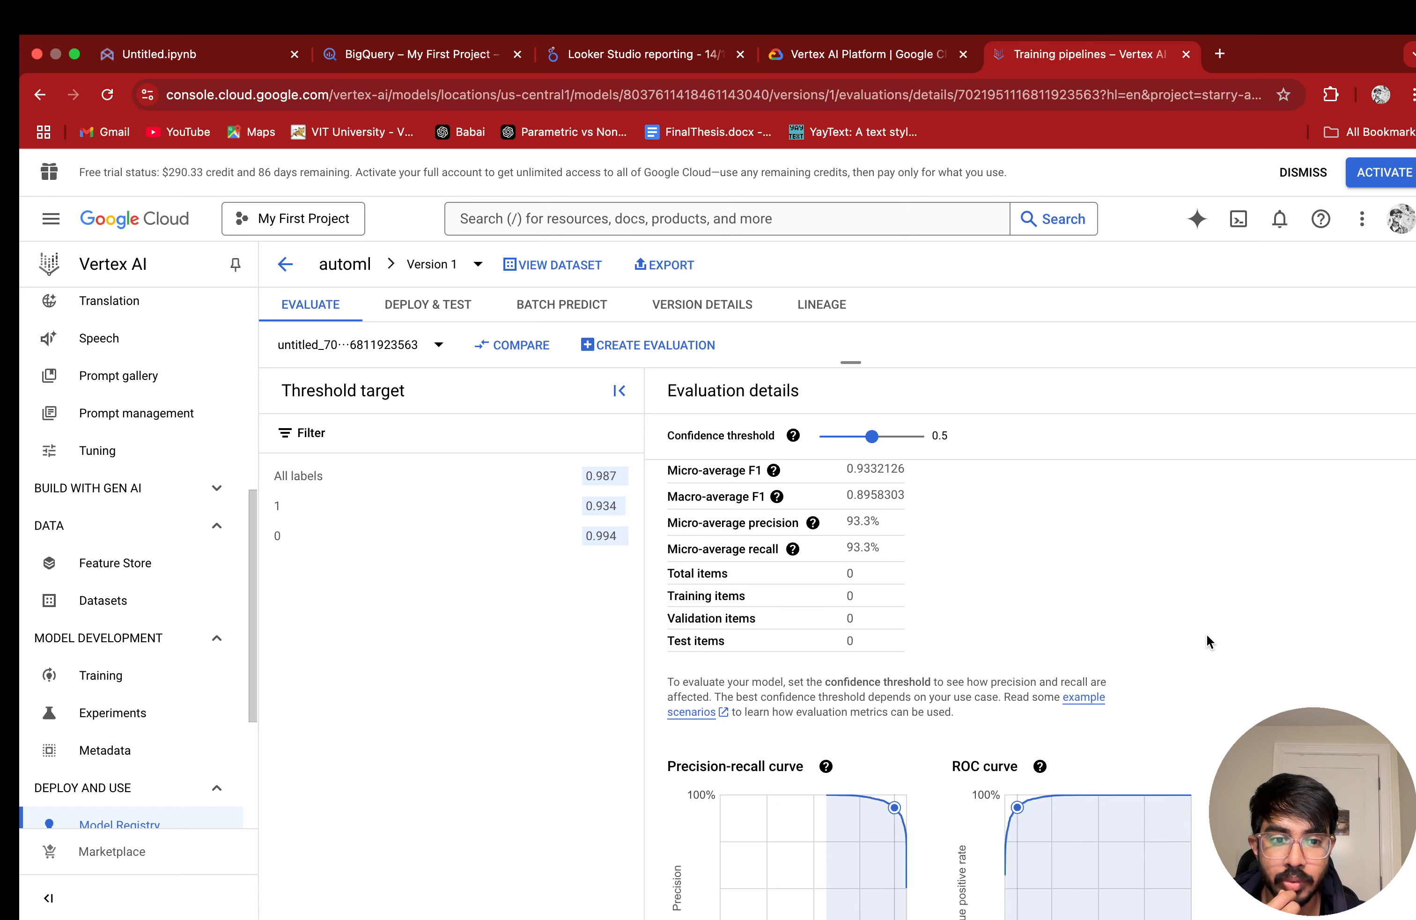
pyautogui.scroll(1, 1204, 634)
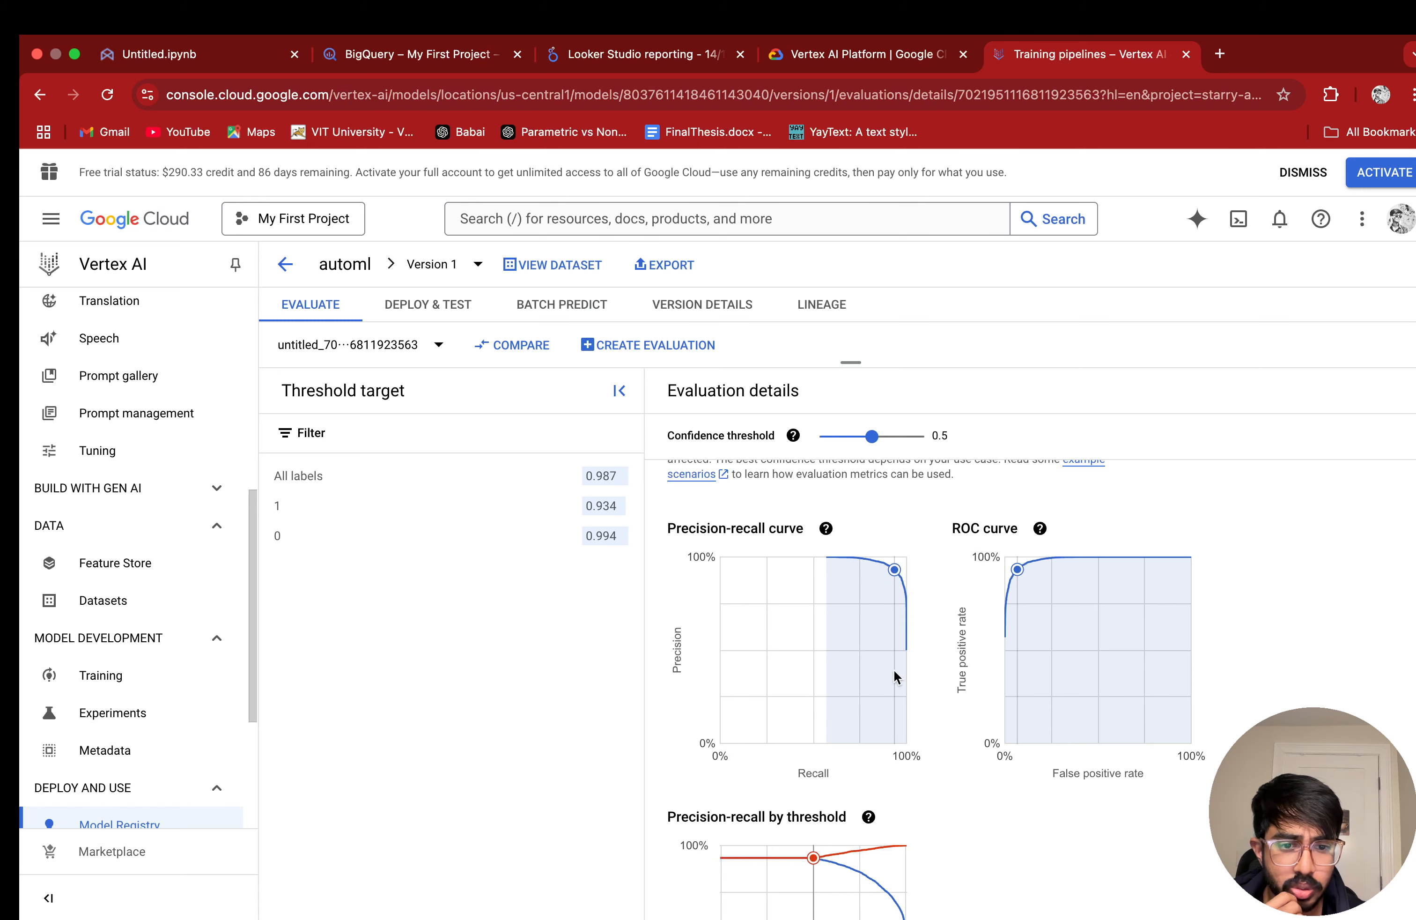
pyautogui.scroll(-5, 962, 742)
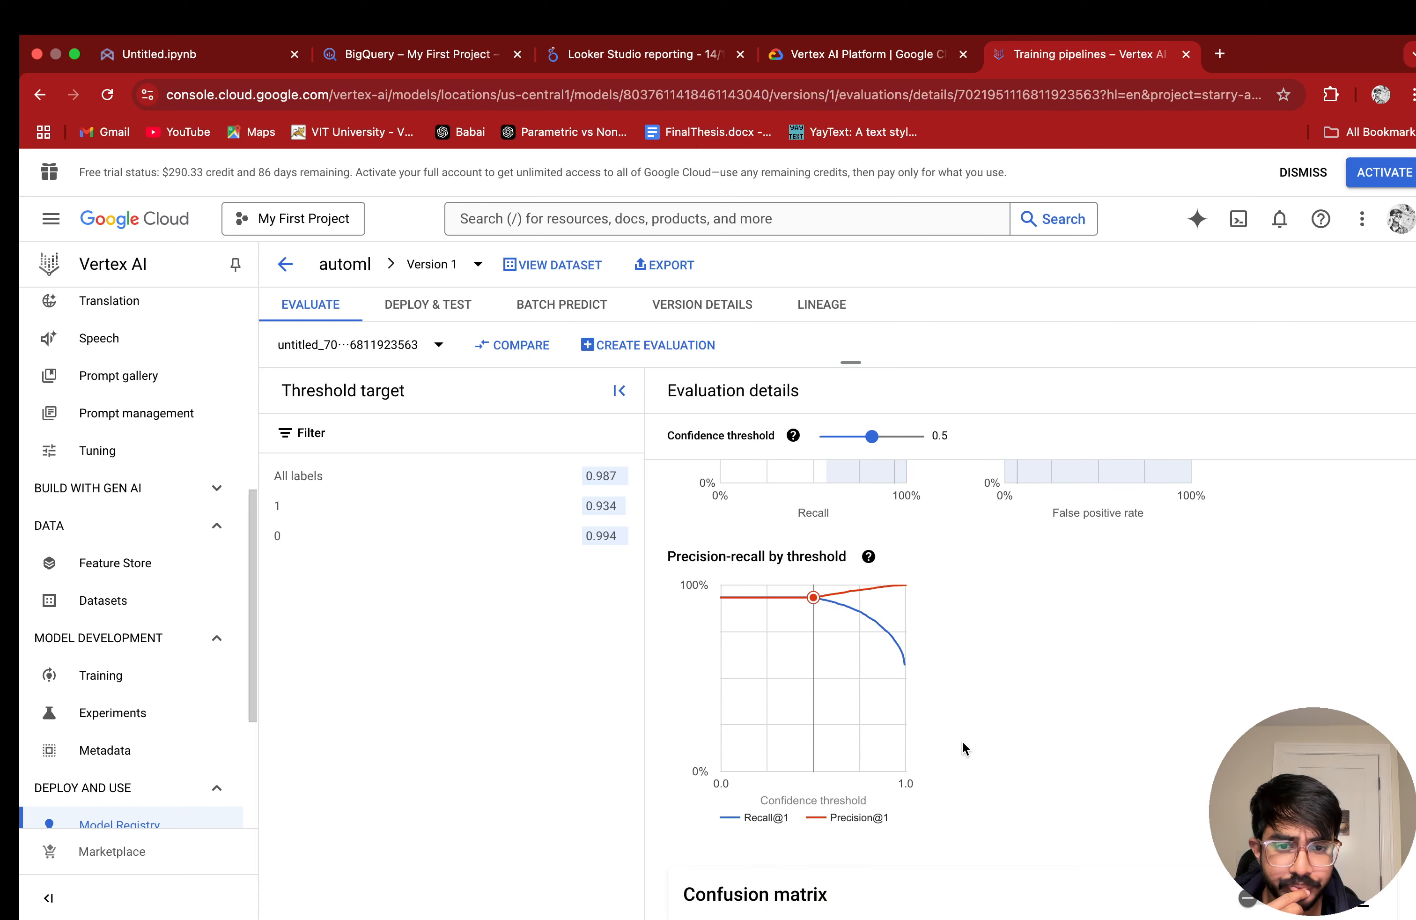
pyautogui.scroll(-7, 962, 743)
pyautogui.scroll(2, 962, 742)
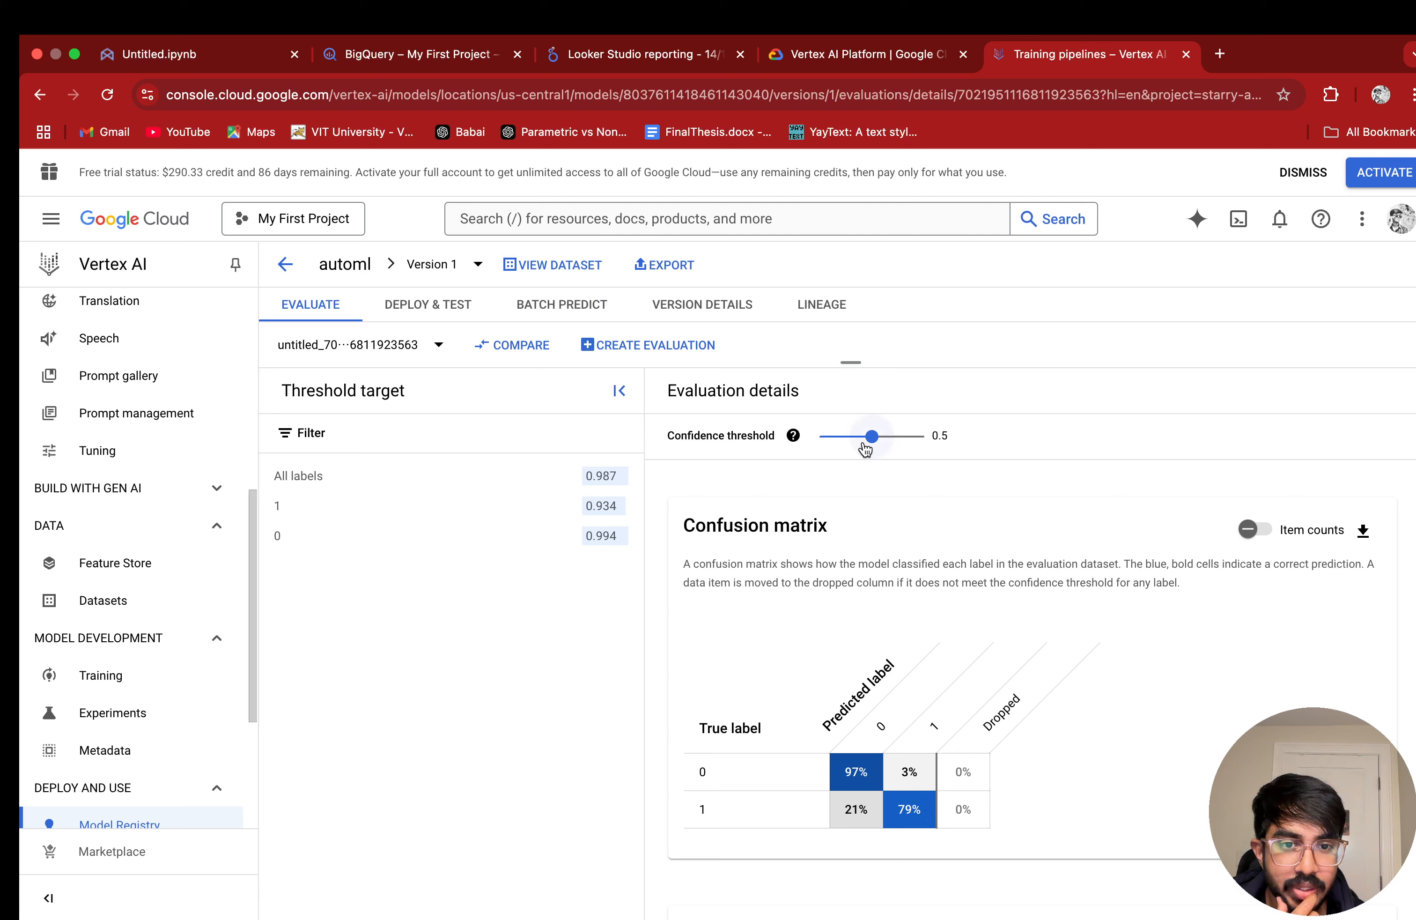
# Step: Try confidence thresholds of 0.77 and 0.54 while checking the confusion matrix, and go on to the feature importance chart
pyautogui.moveTo(872, 436); pyautogui.dragTo(900, 440)
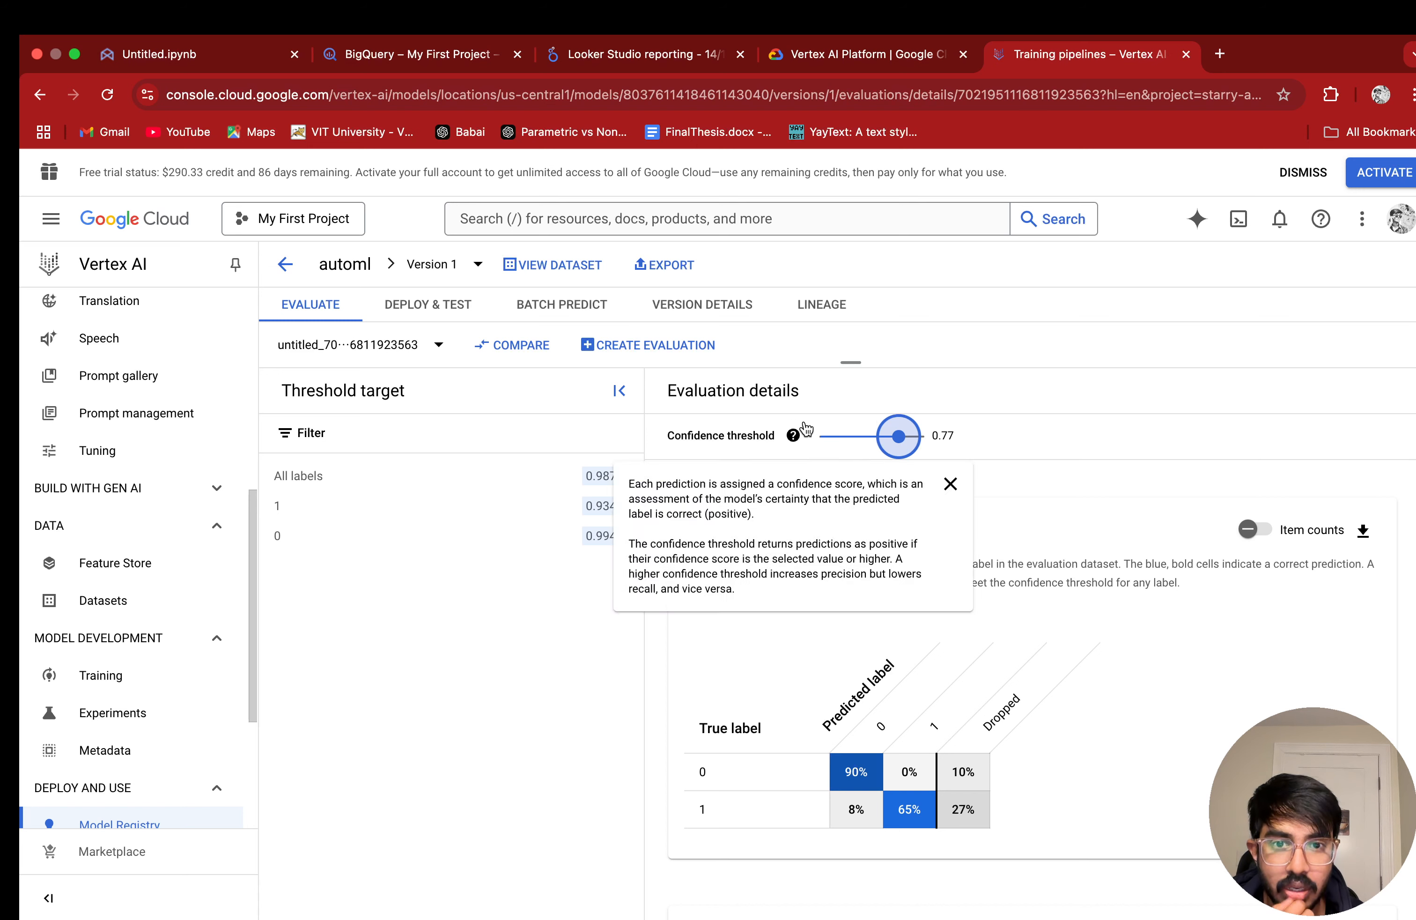
pyautogui.moveTo(895, 439); pyautogui.dragTo(876, 438)
pyautogui.scroll(-6, 1141, 759)
pyautogui.scroll(-3, 1141, 759)
pyautogui.scroll(4, 1142, 759)
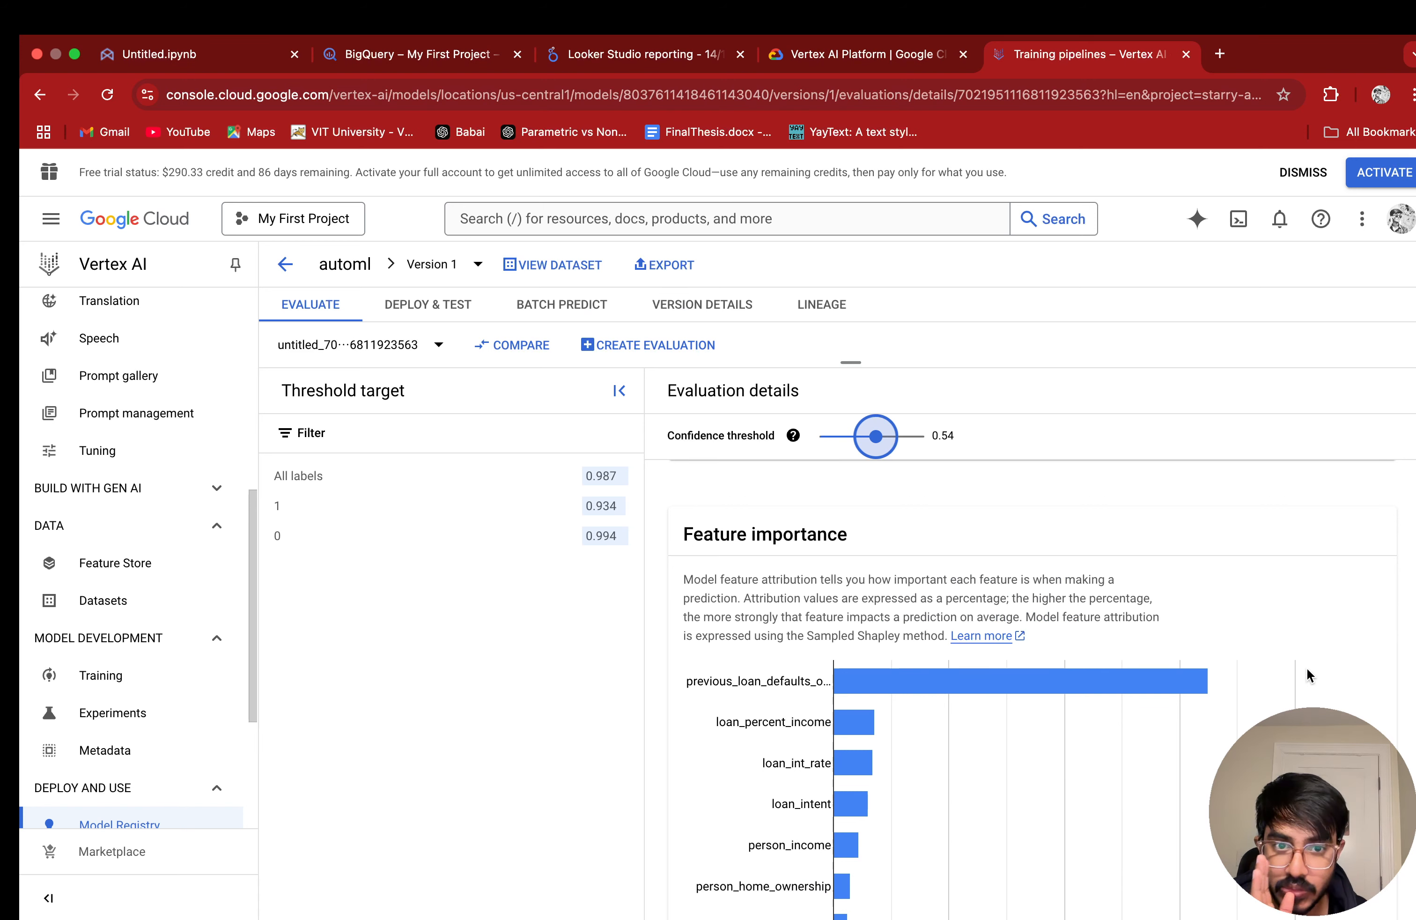
pyautogui.scroll(-2, 1298, 677)
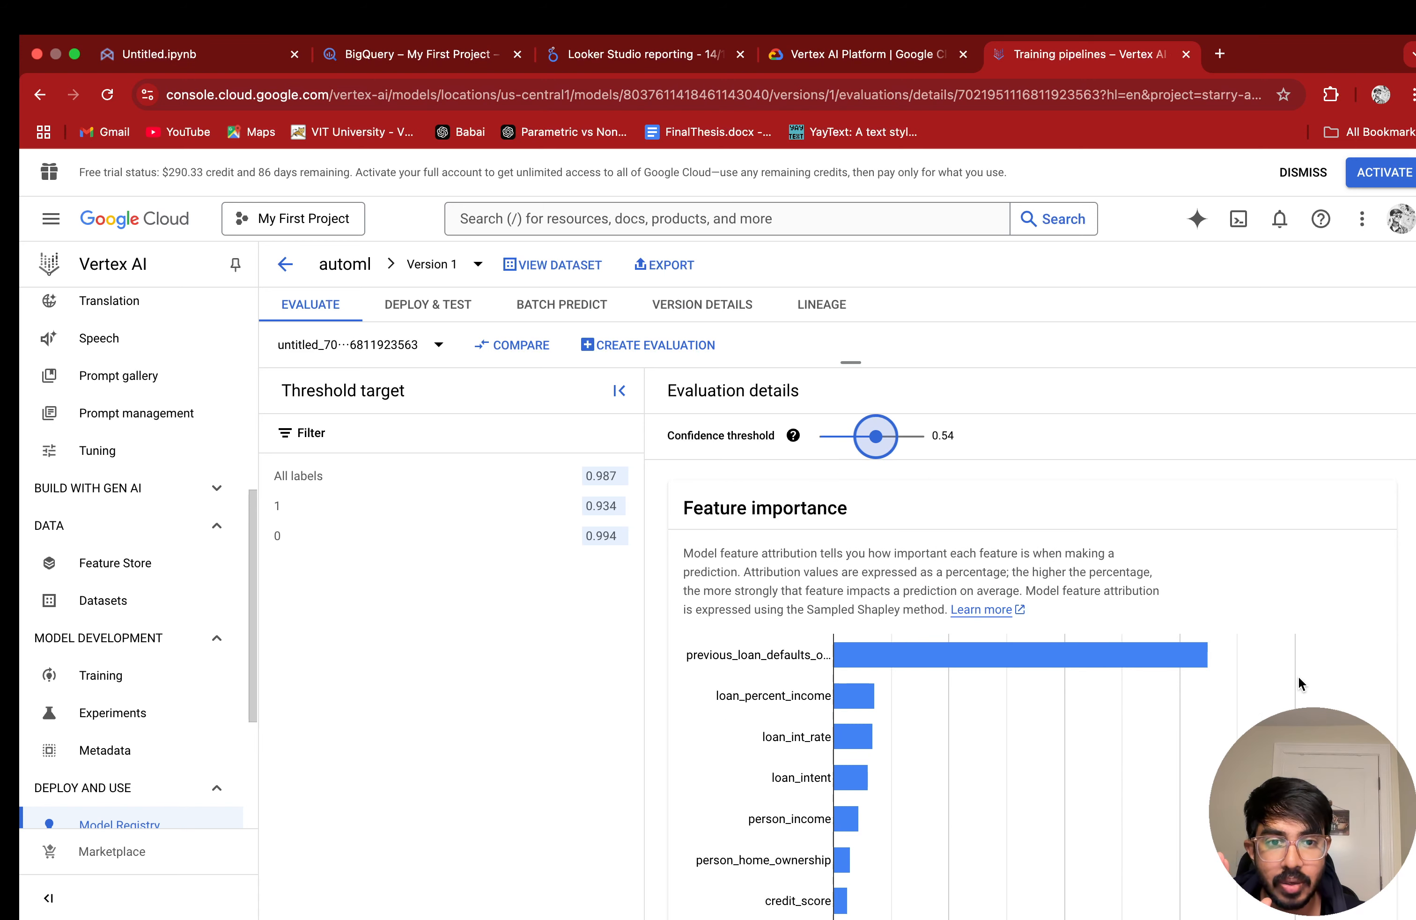
# Step: Reduce the browser's page zoom by one level
pyautogui.click(1409, 95)
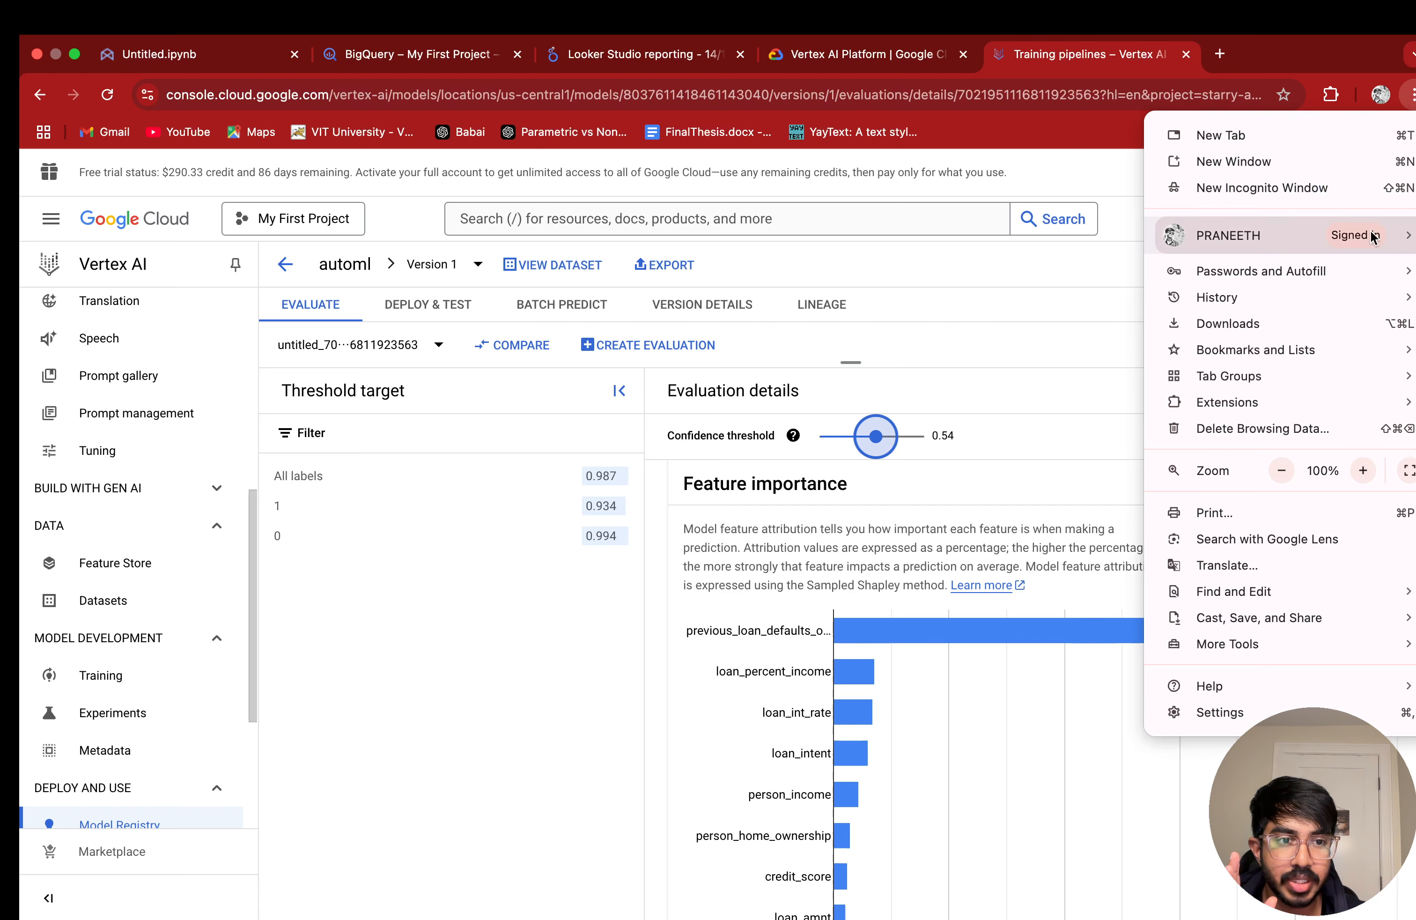
pyautogui.click(1271, 464)
pyautogui.click(1105, 477)
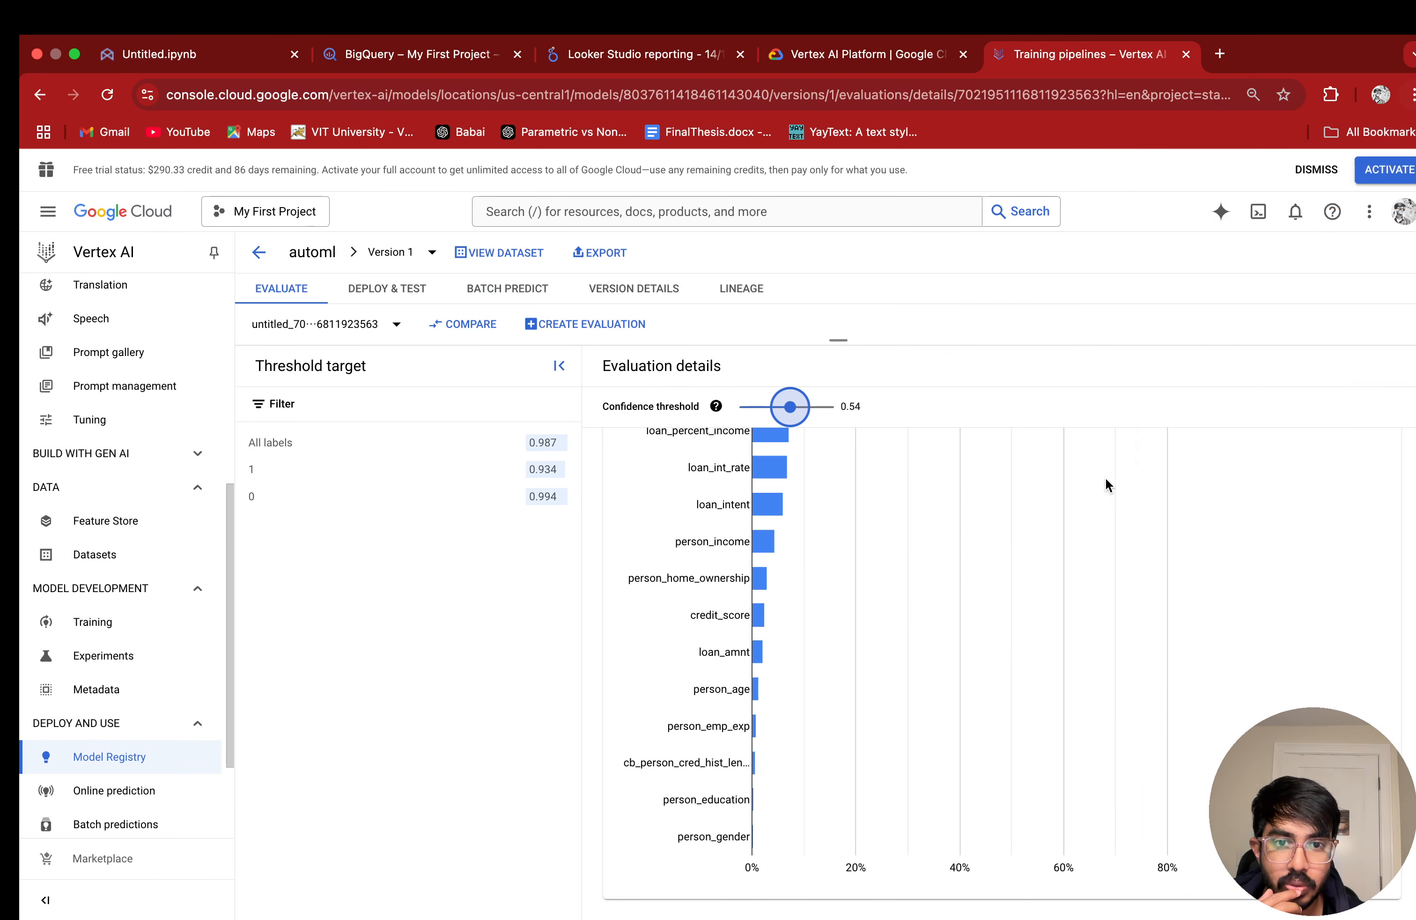
# Step: Examine the feature importance chart from previous_loan_defaults_on_file to person_gender, checking the importance values of individual features such as loan_intent and person_education
pyautogui.scroll(5, 1260, 626)
pyautogui.scroll(-1, 1260, 625)
pyautogui.scroll(-3, 1261, 625)
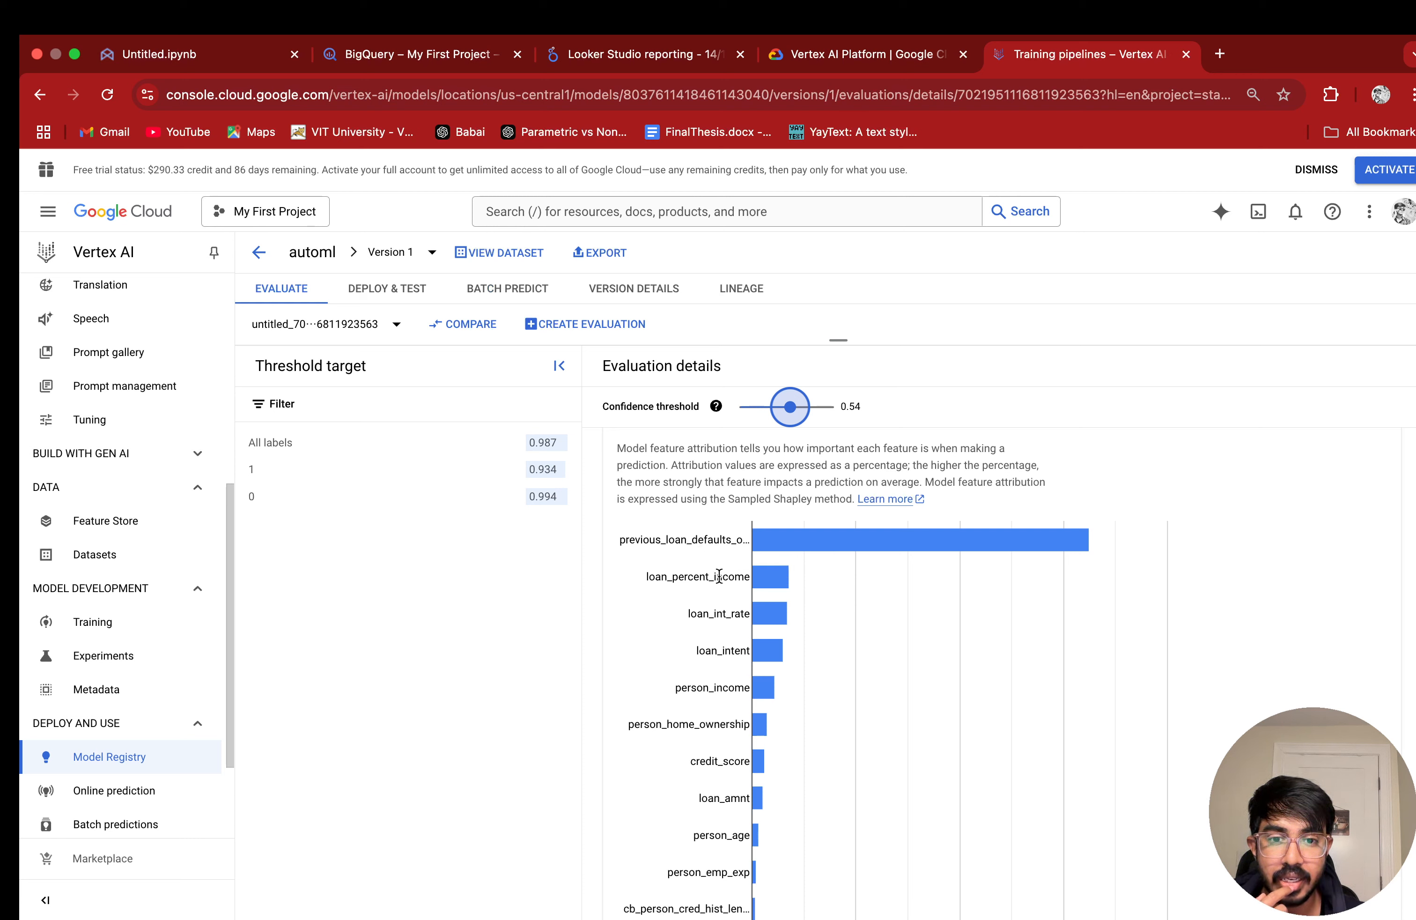
pyautogui.scroll(-5, 717, 589)
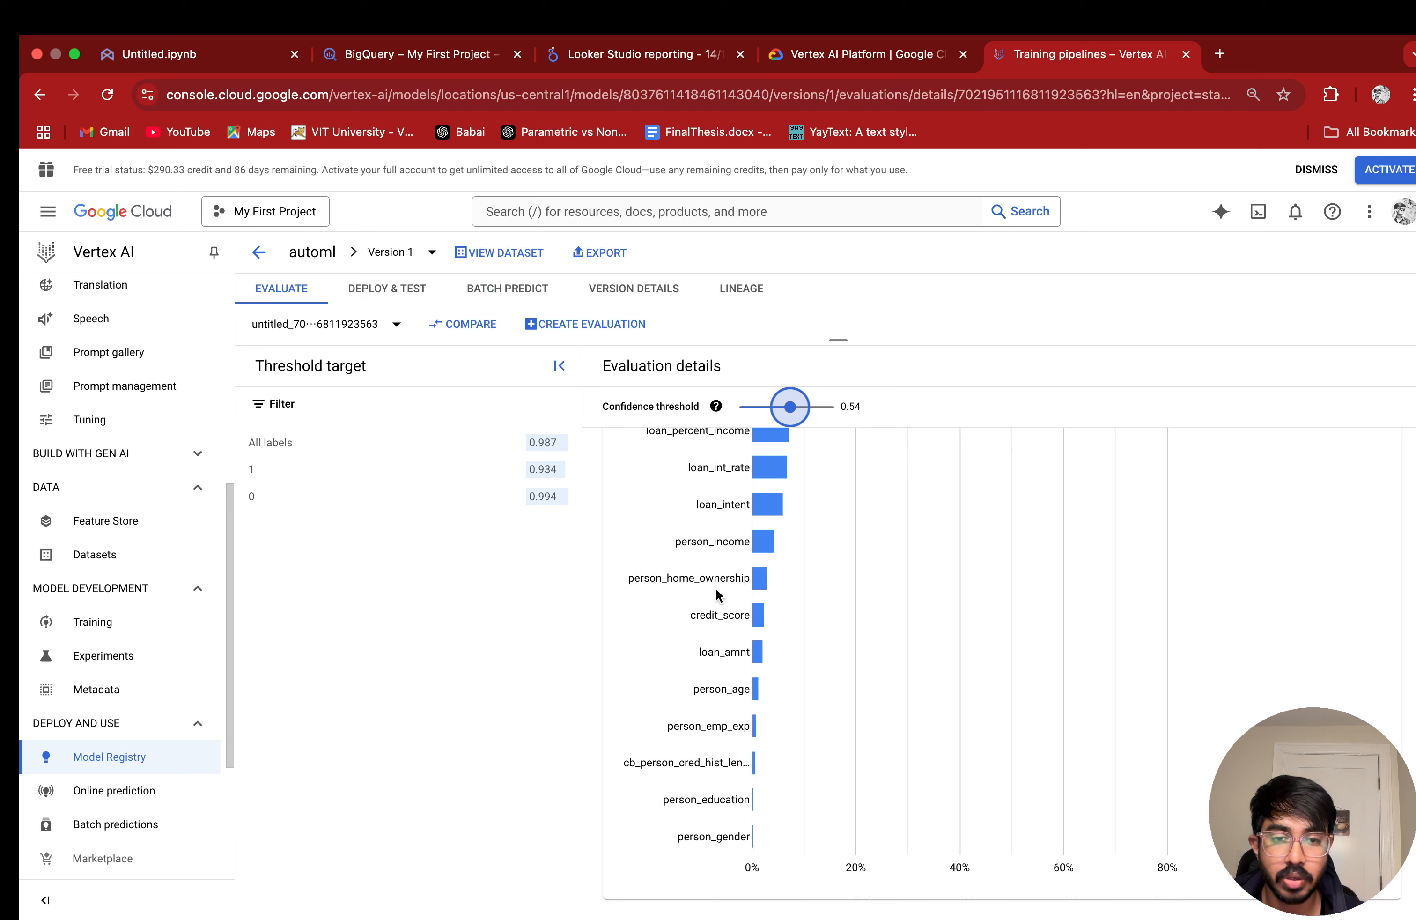
pyautogui.scroll(2, 716, 586)
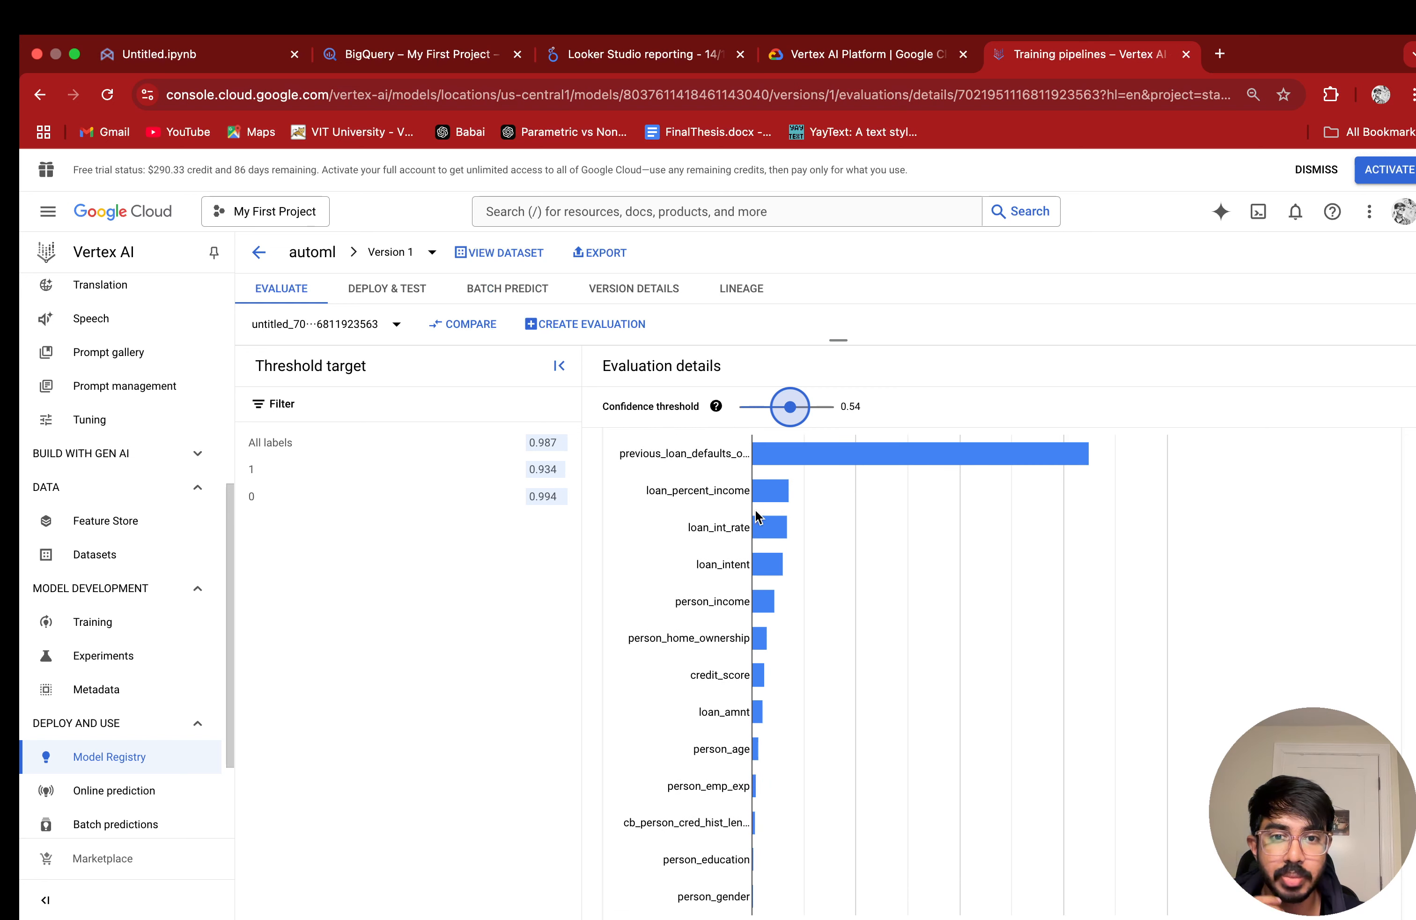
pyautogui.moveTo(786, 502)
pyautogui.moveTo(774, 566)
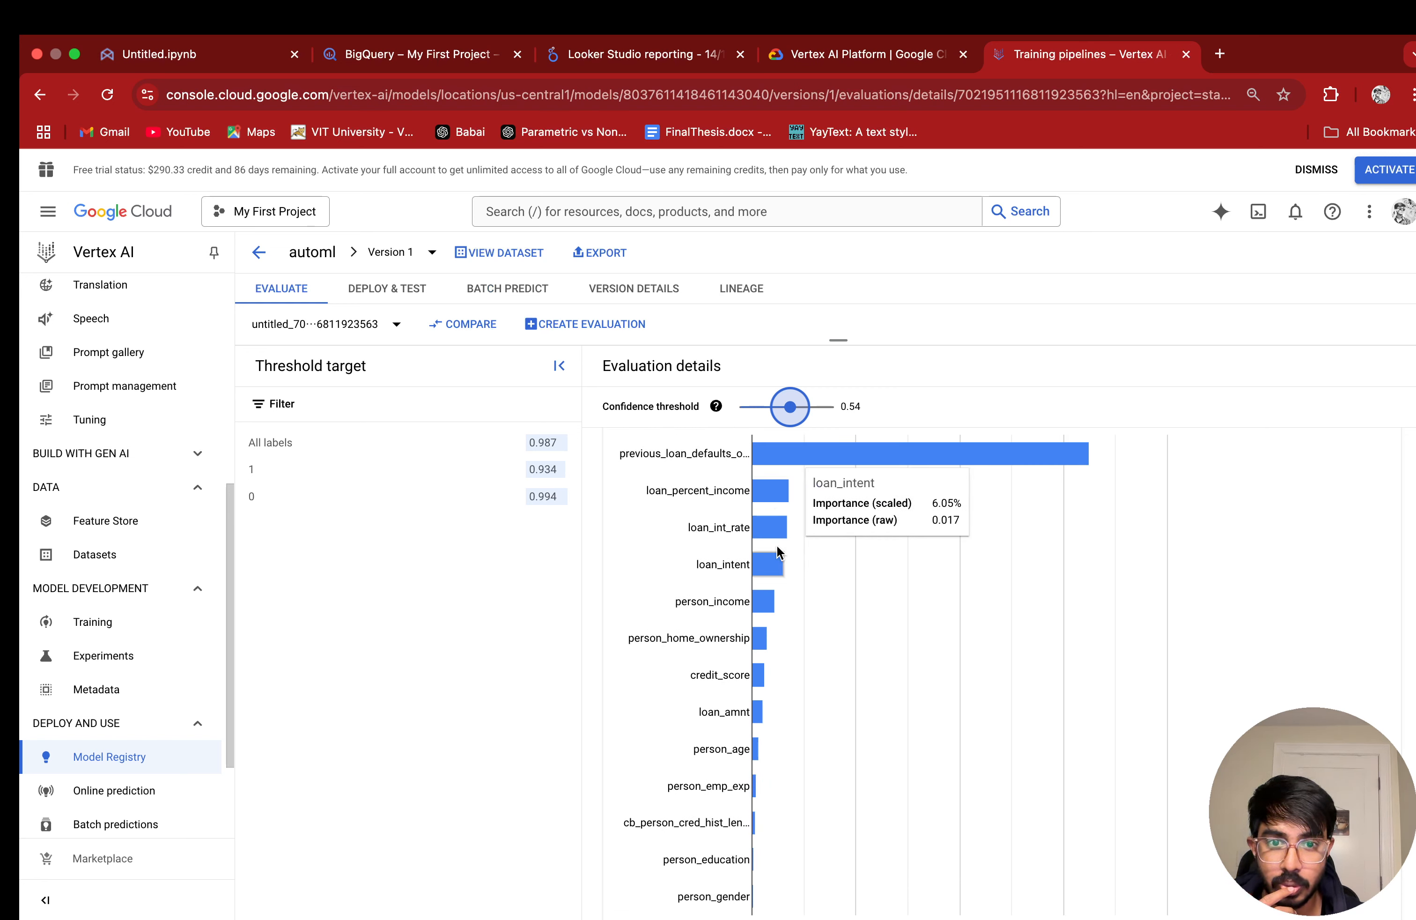
pyautogui.scroll(-2, 787, 674)
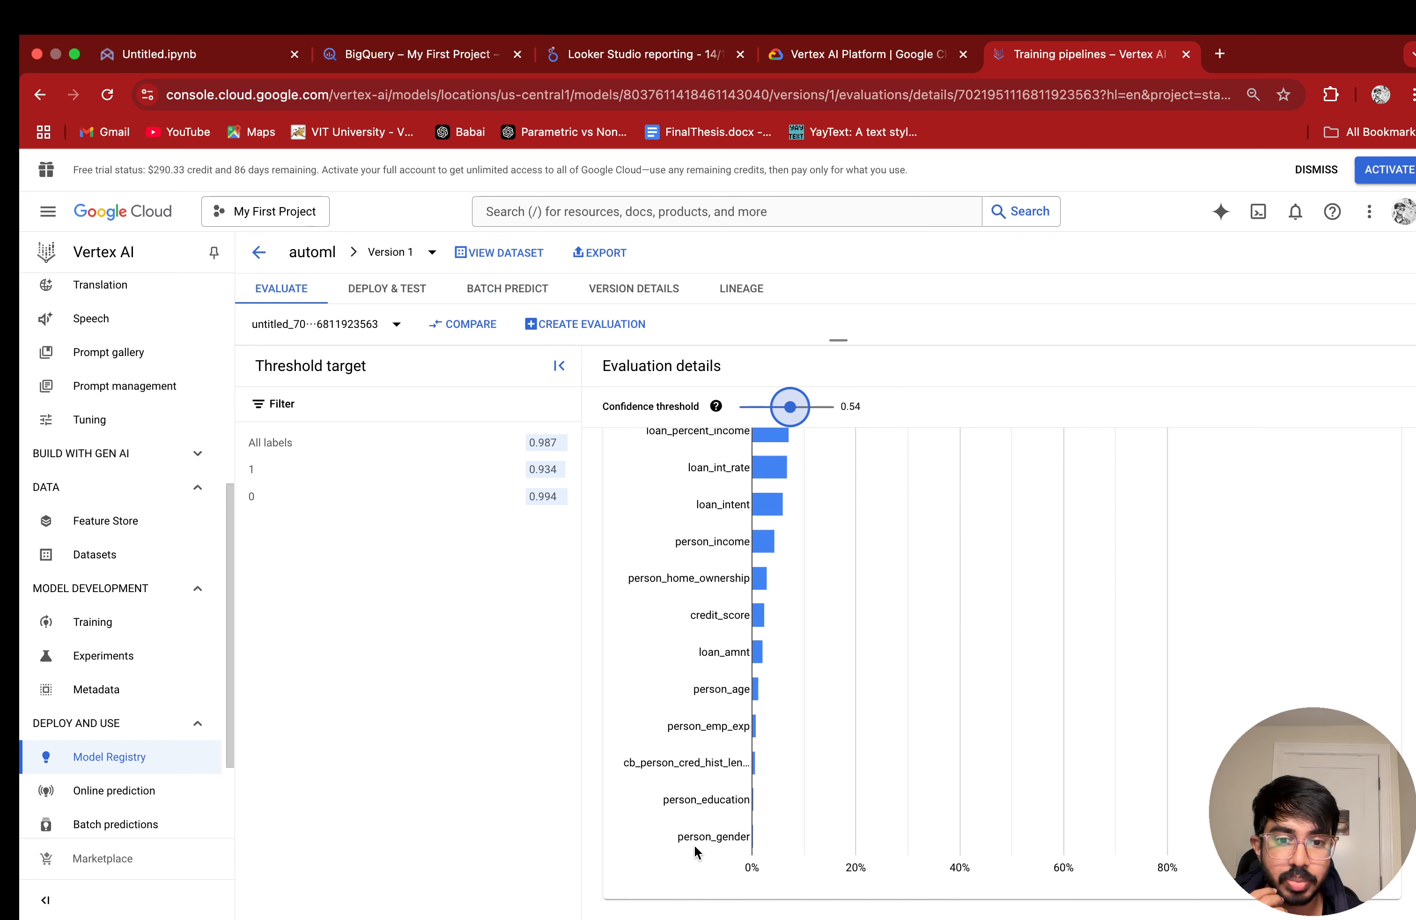
pyautogui.moveTo(819, 835)
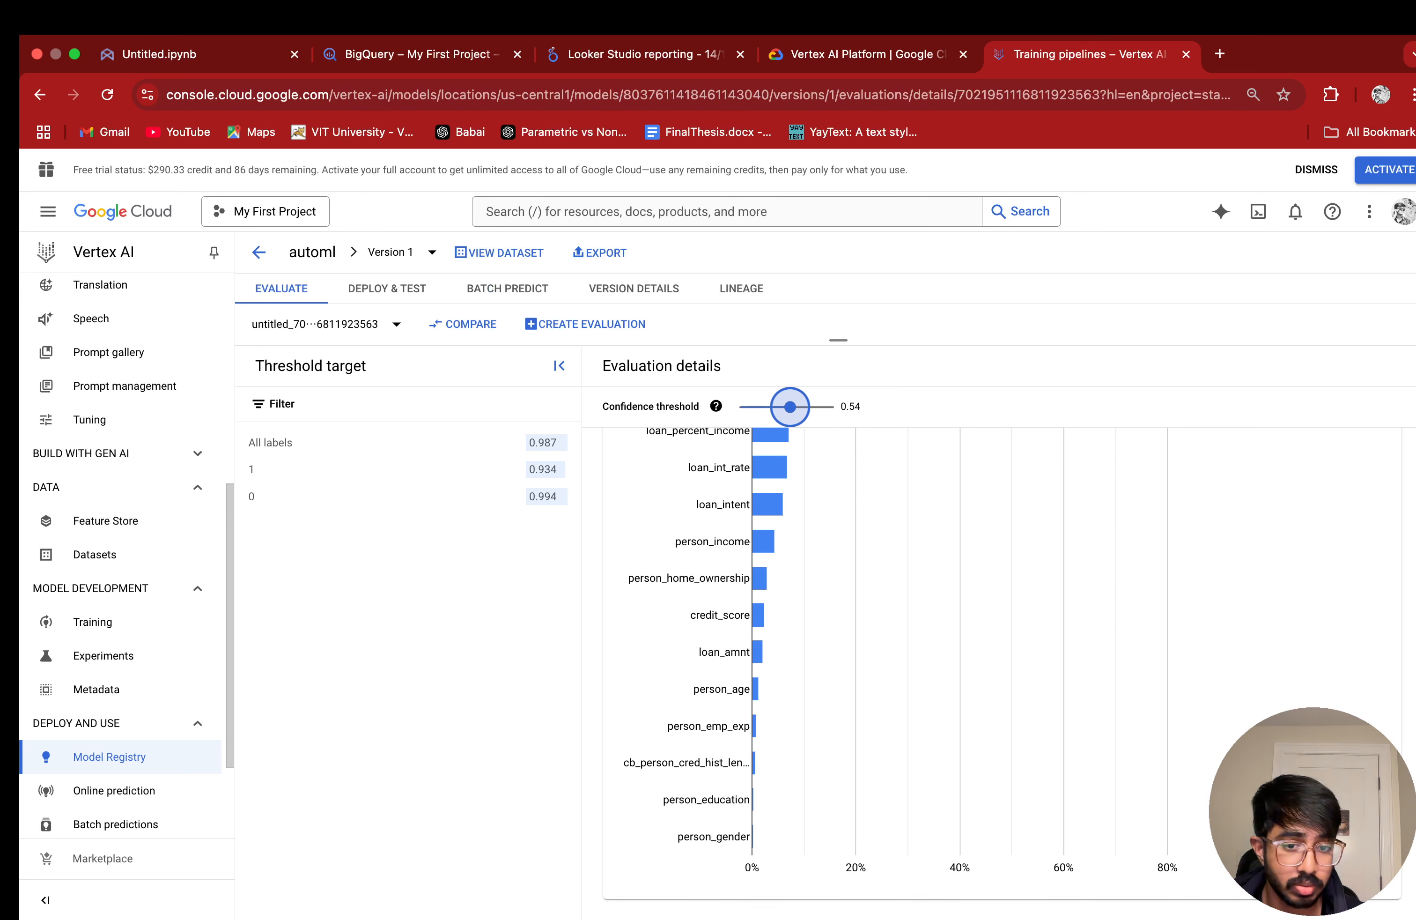
pyautogui.scroll(2, 895, 688)
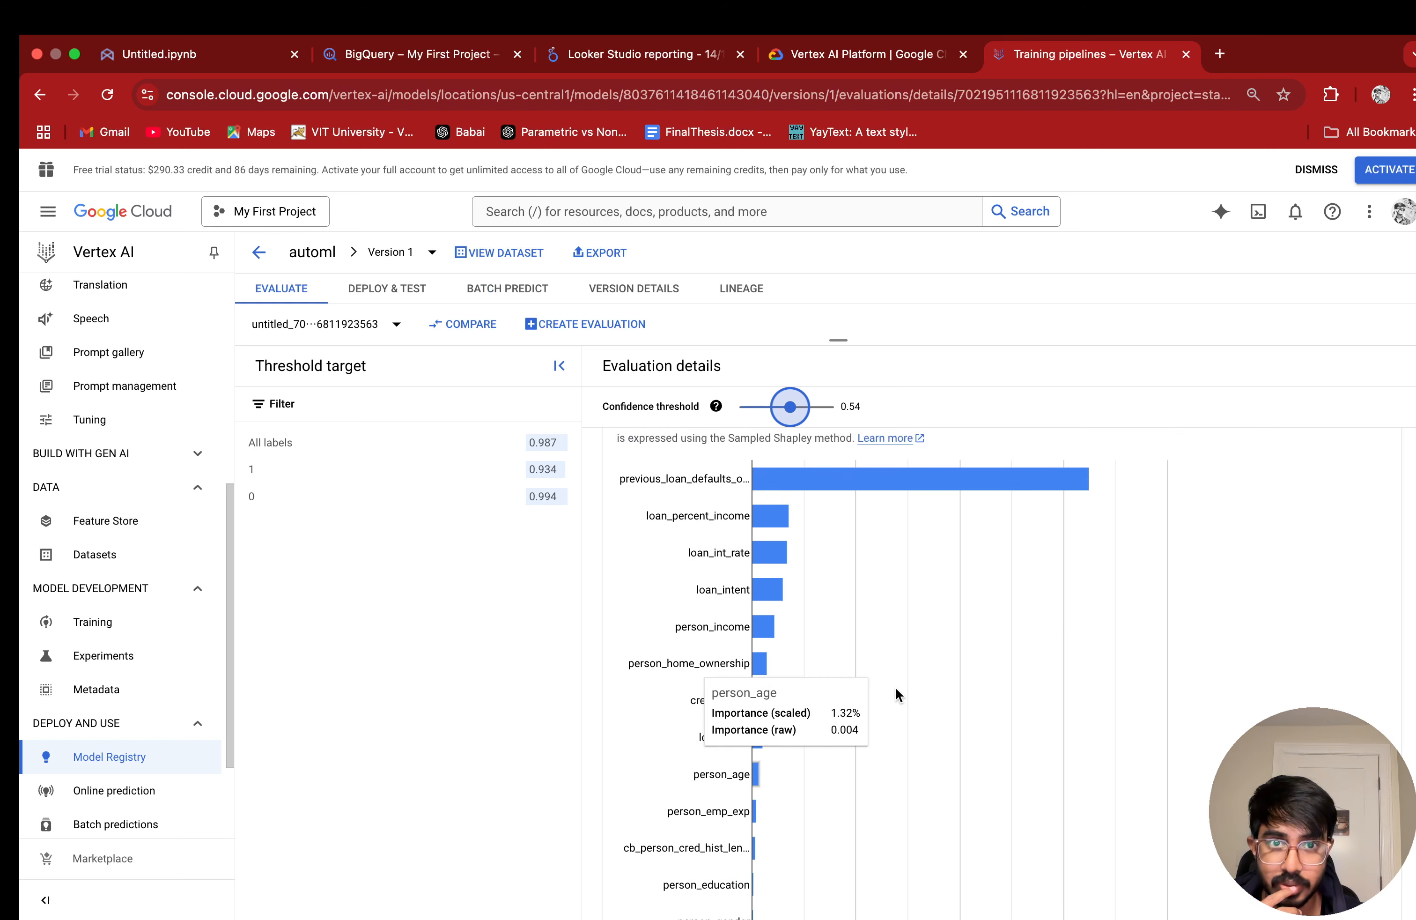
pyautogui.scroll(-2, 895, 686)
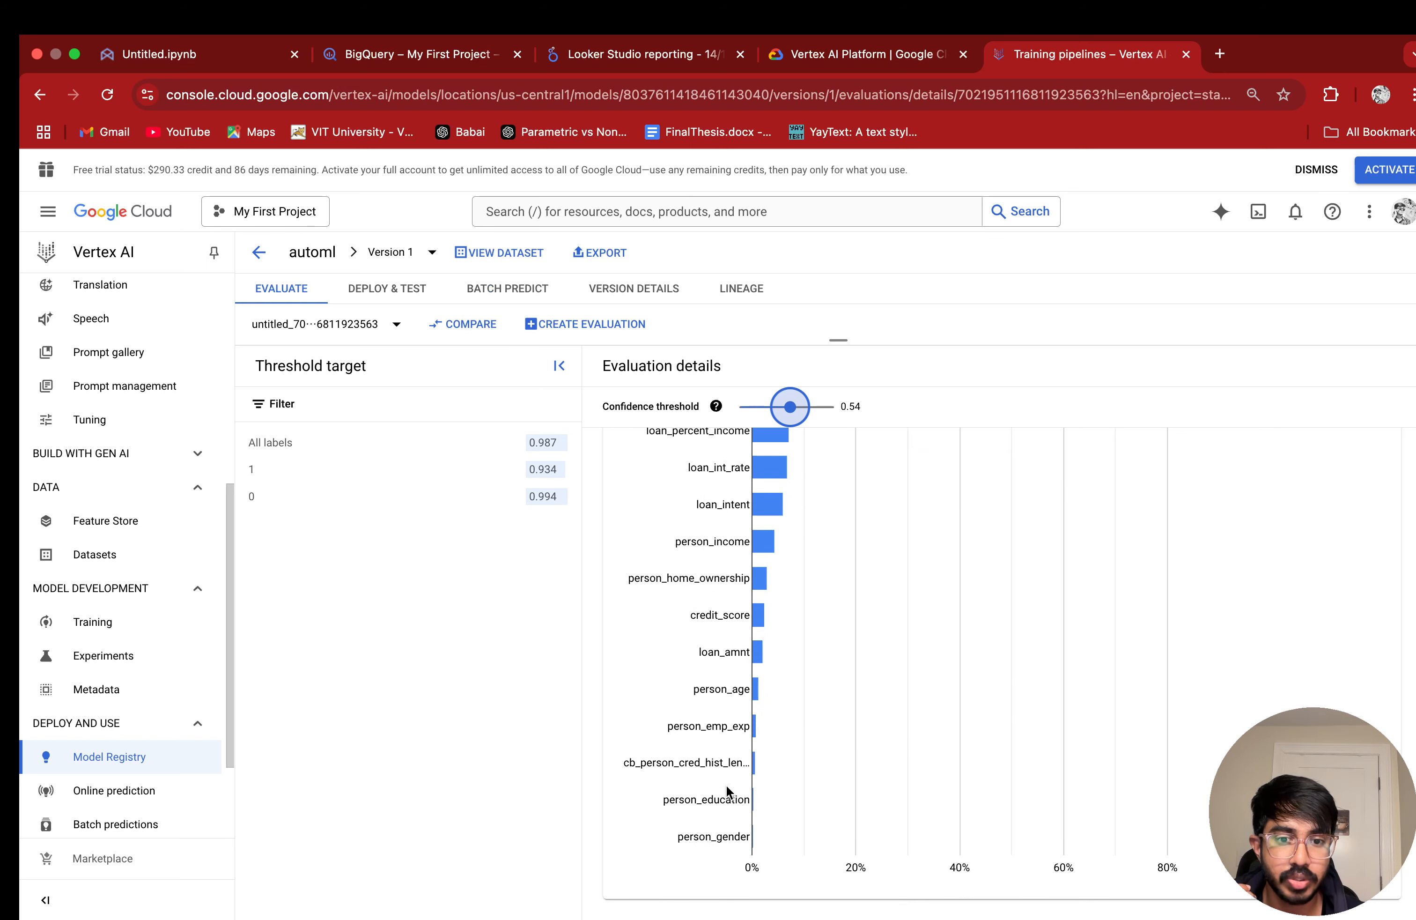
pyautogui.moveTo(773, 781)
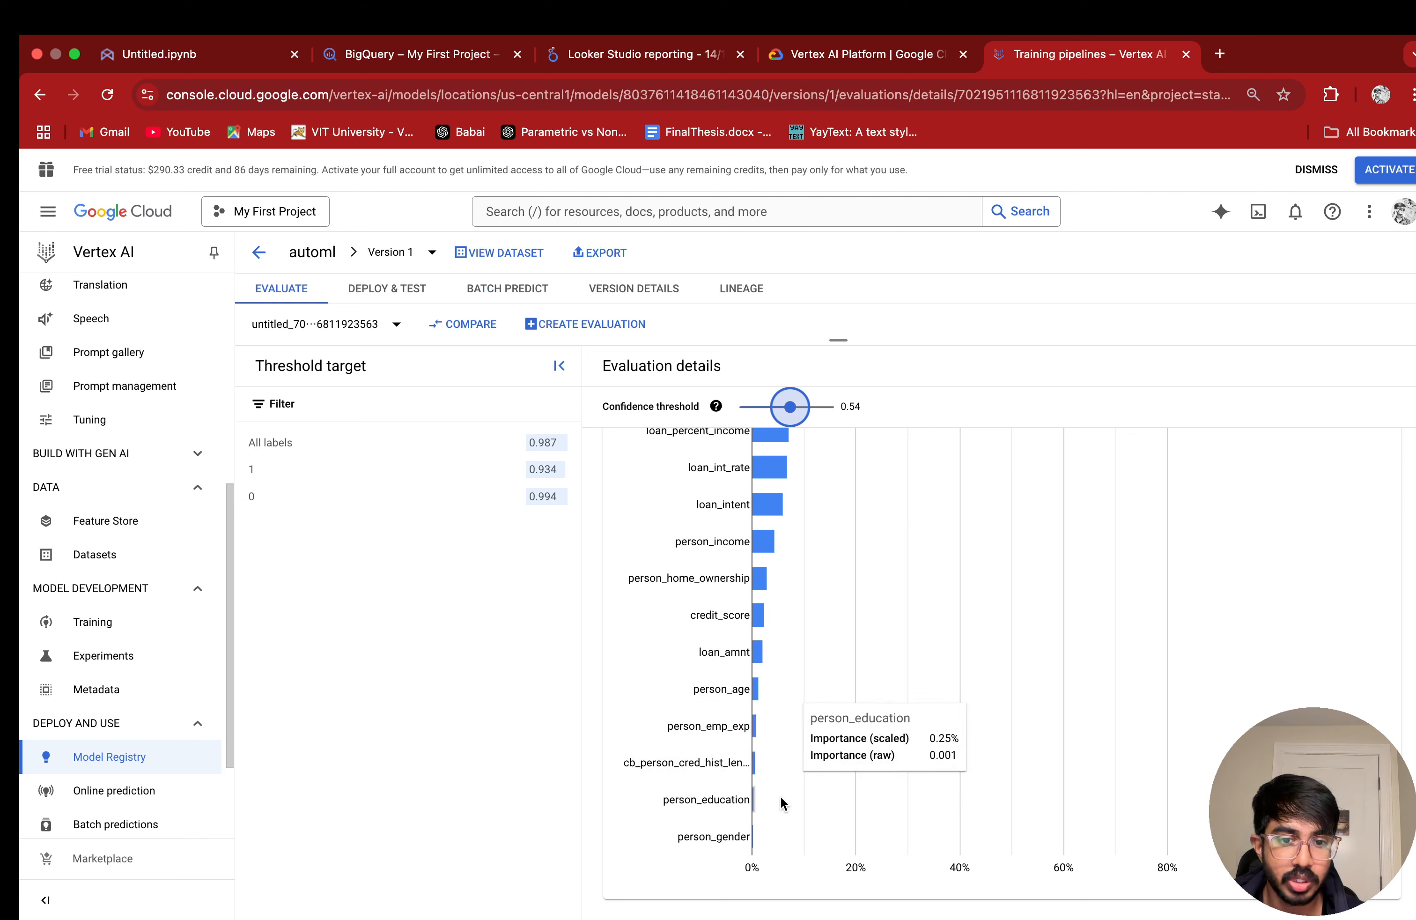
pyautogui.scroll(6, 778, 783)
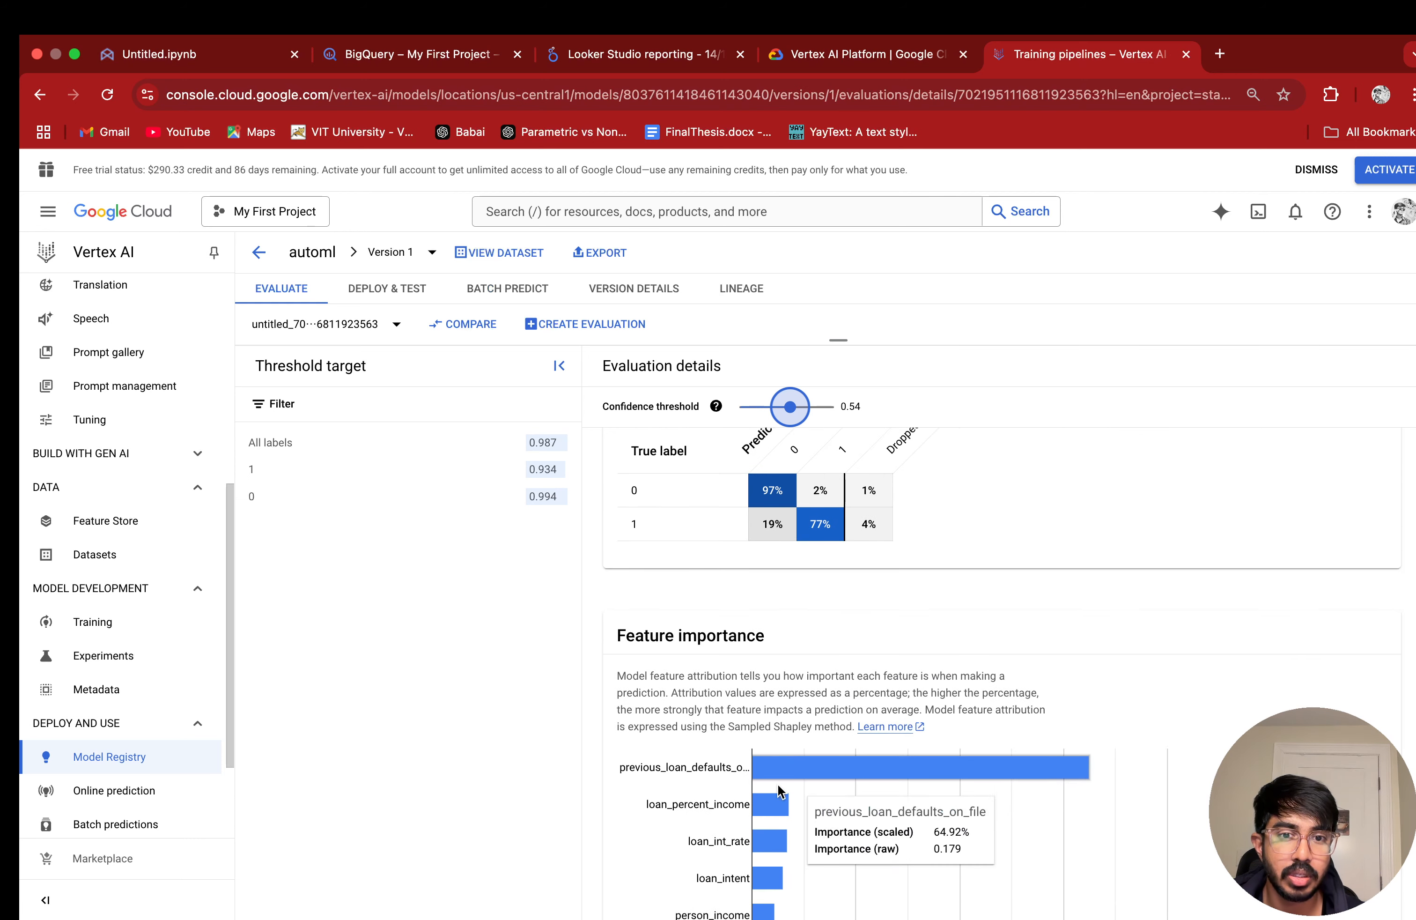
pyautogui.scroll(-5, 1021, 788)
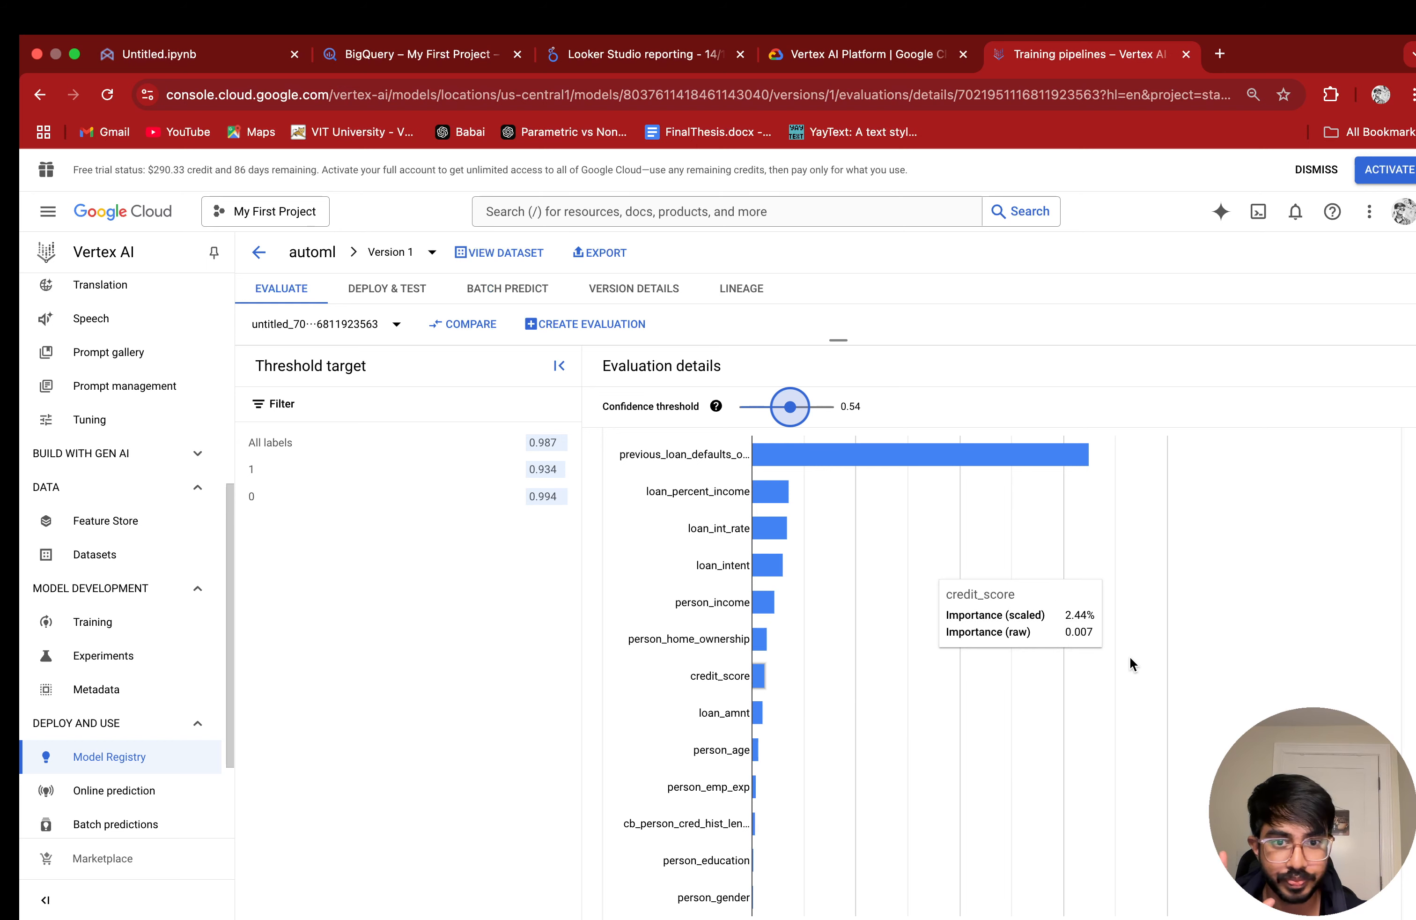
pyautogui.scroll(3, 1122, 649)
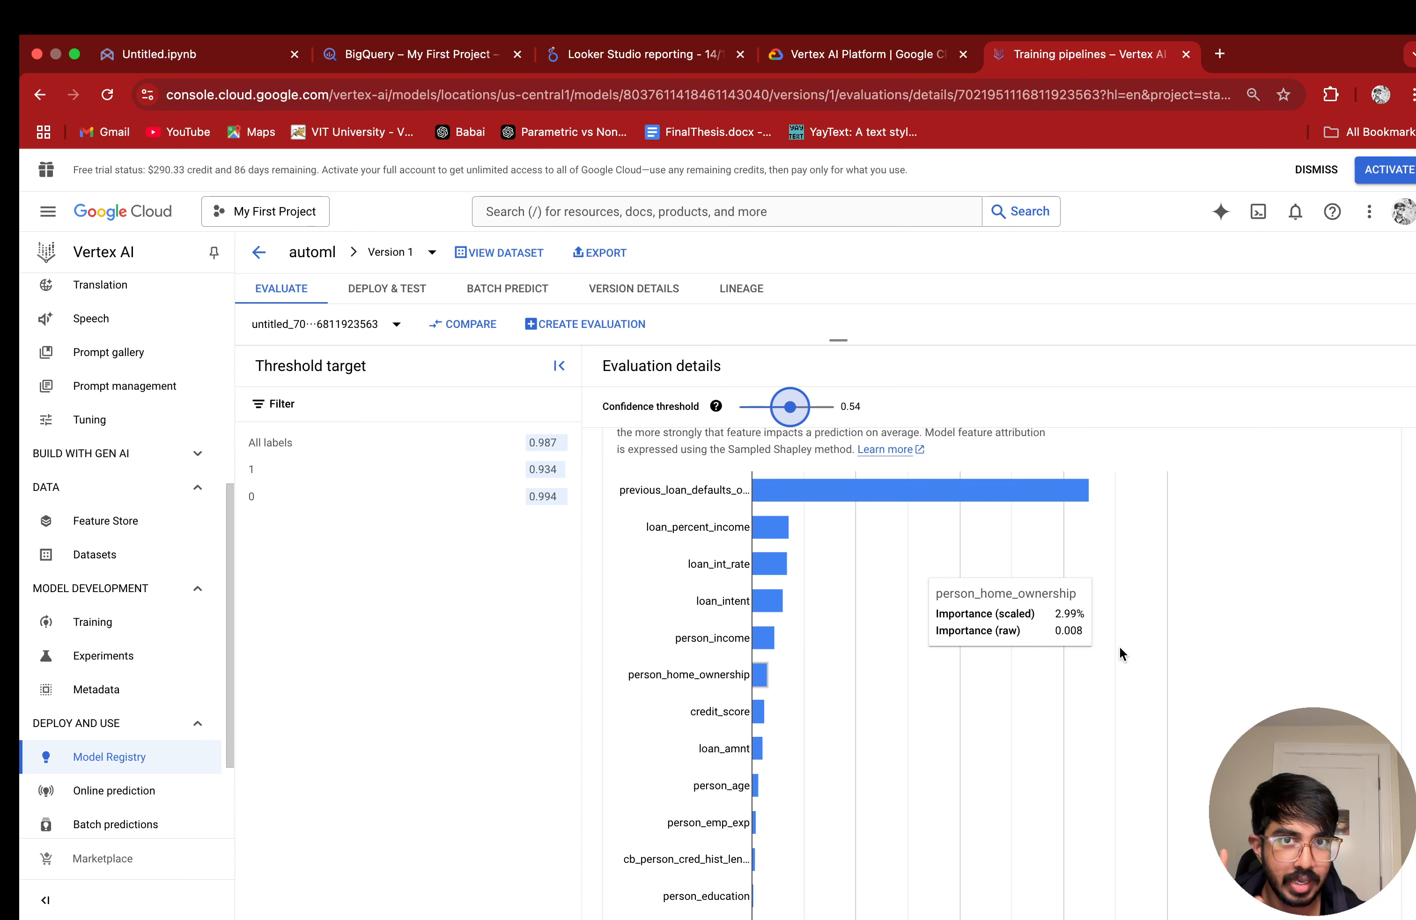
pyautogui.scroll(2, 1115, 642)
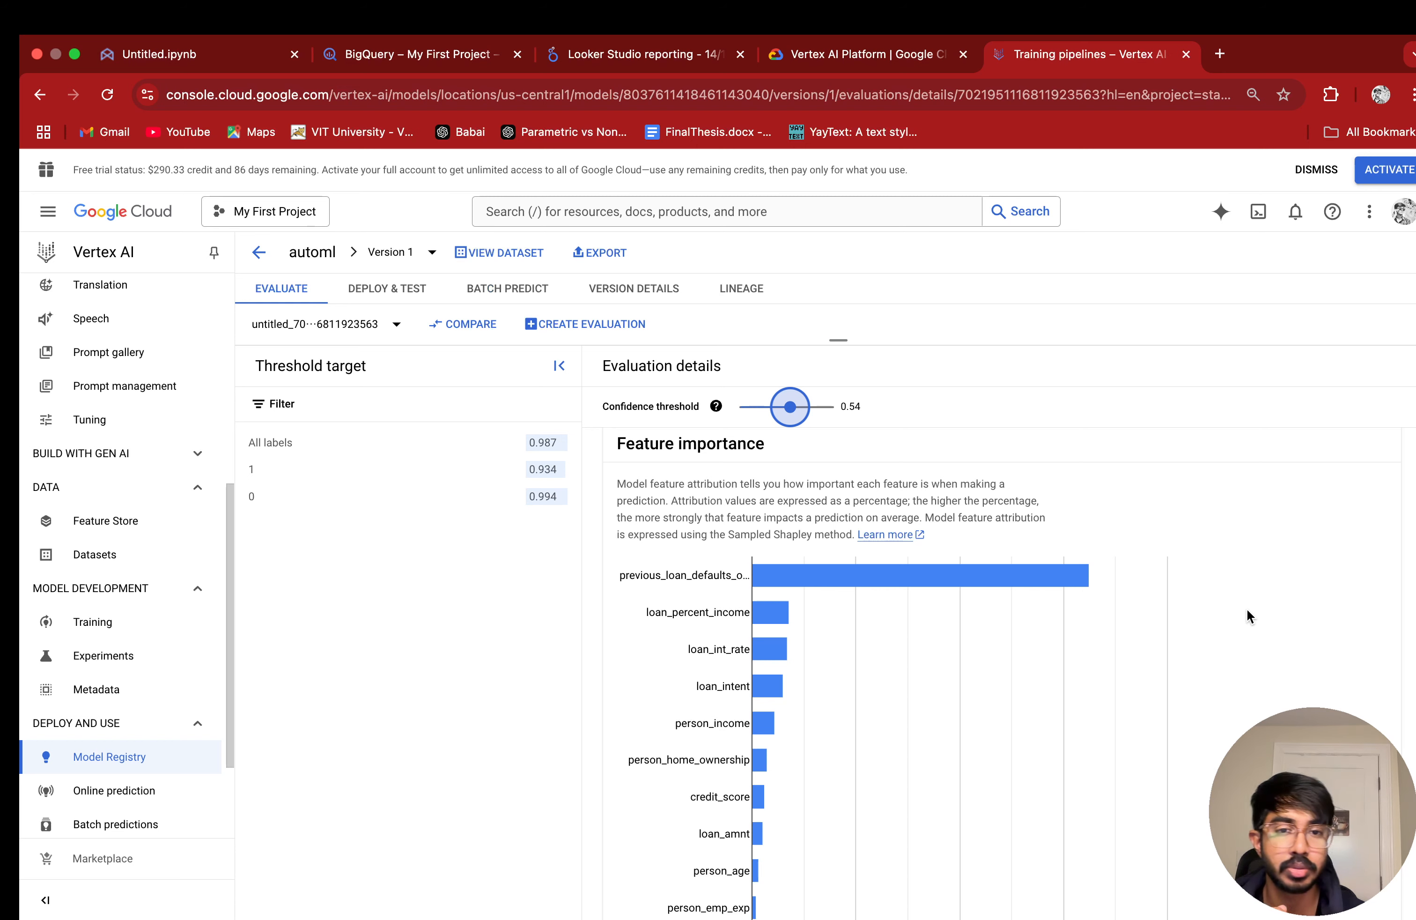
# Step: Set the evaluation's confidence threshold to 0.68 and check the metrics for all labels
pyautogui.scroll(-5, 1249, 538)
pyautogui.scroll(15, 1225, 509)
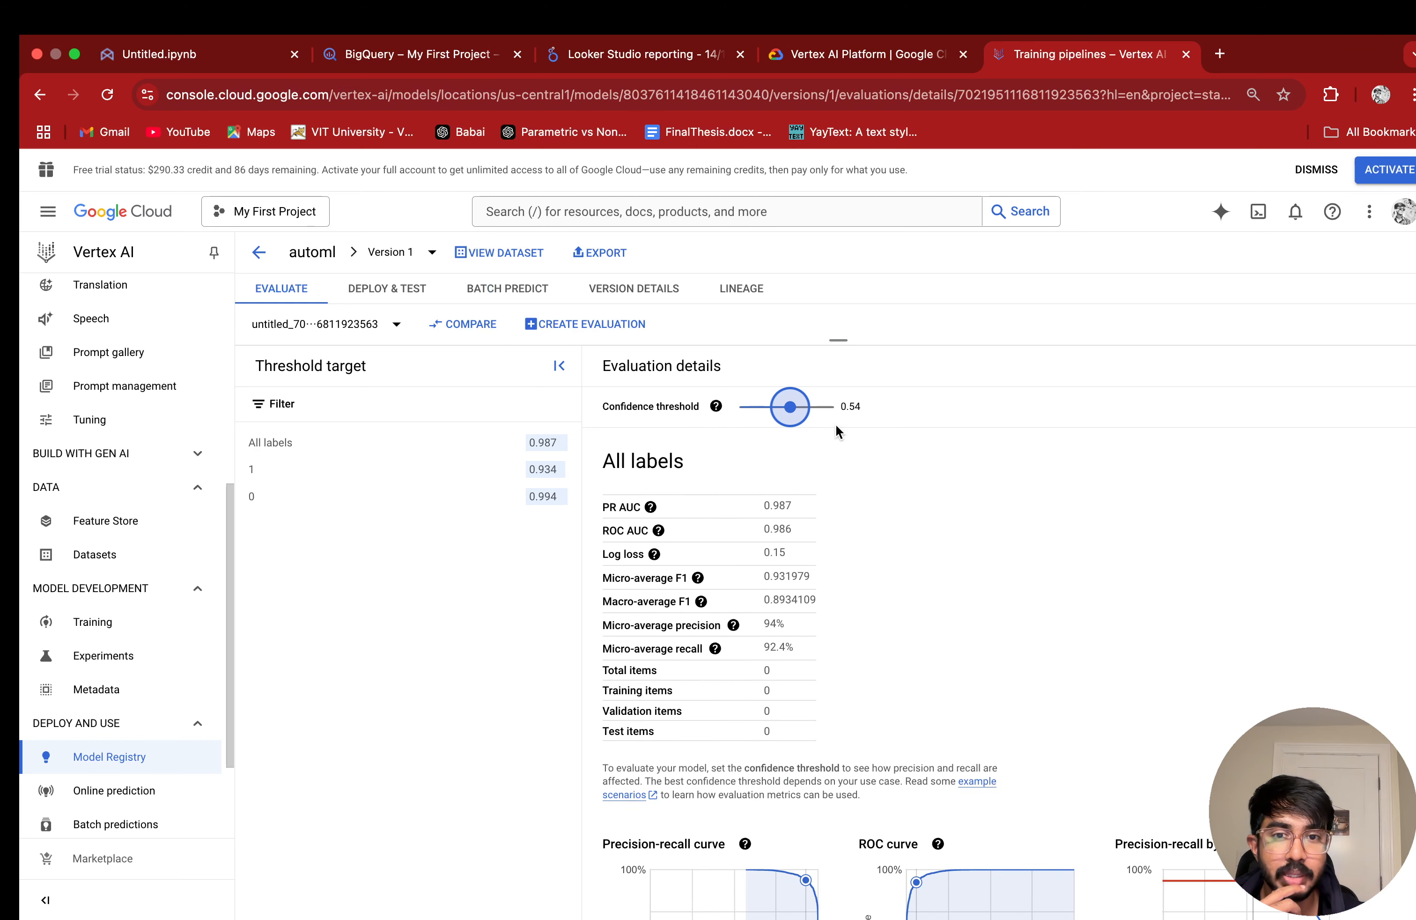
pyautogui.moveTo(790, 407)
pyautogui.mouseDown()
pyautogui.moveTo(825, 407)
pyautogui.moveTo(803, 406)
pyautogui.mouseUp()
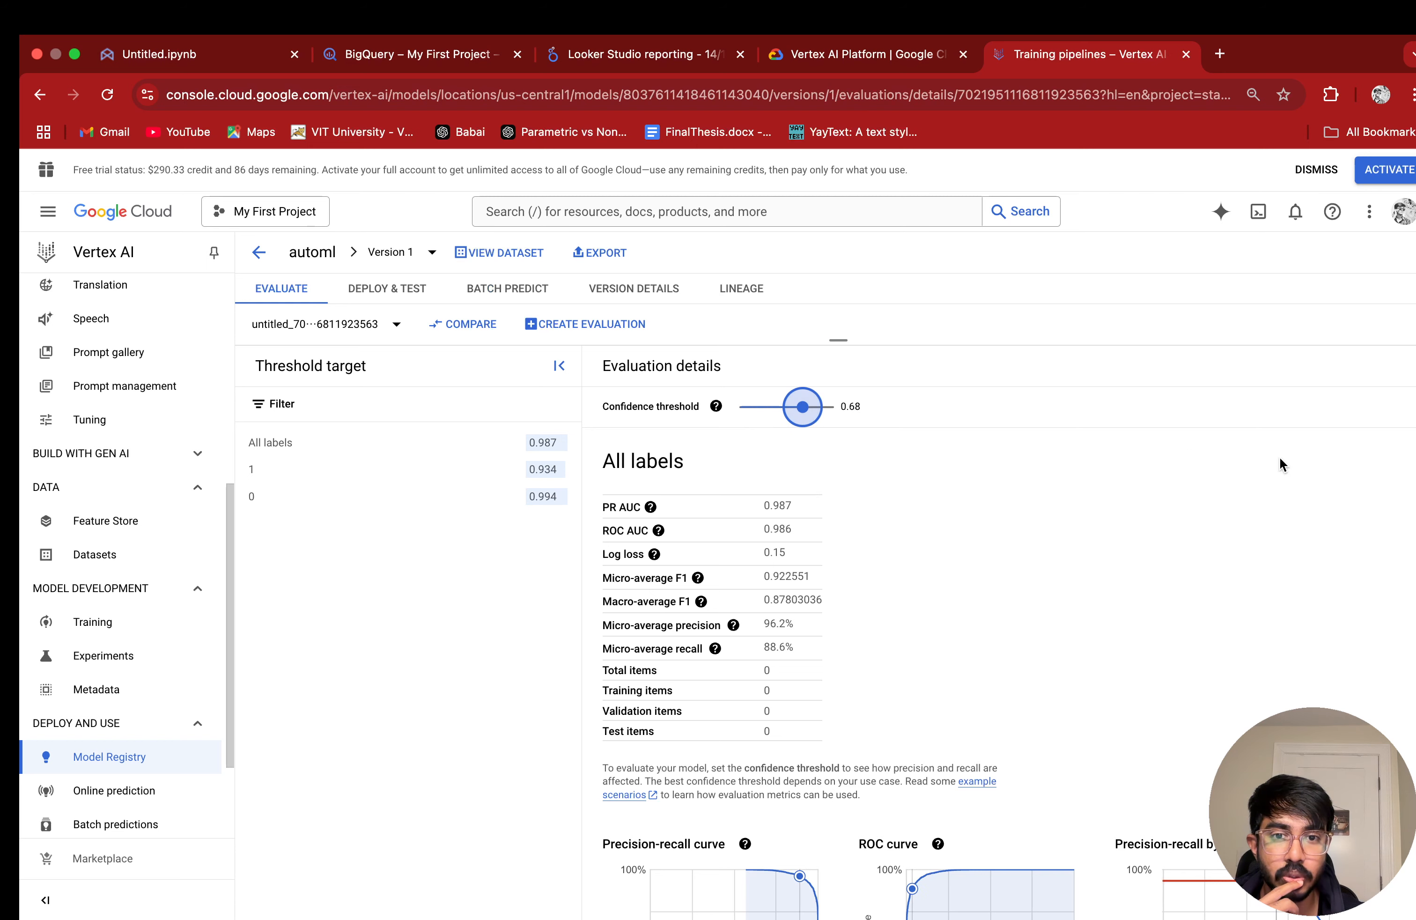
# Step: Review the all-labels metrics, confusion matrix and feature importance at the 0.68 threshold, and collapse the Threshold target pane
pyautogui.scroll(-8, 1054, 447)
pyautogui.scroll(8, 1073, 447)
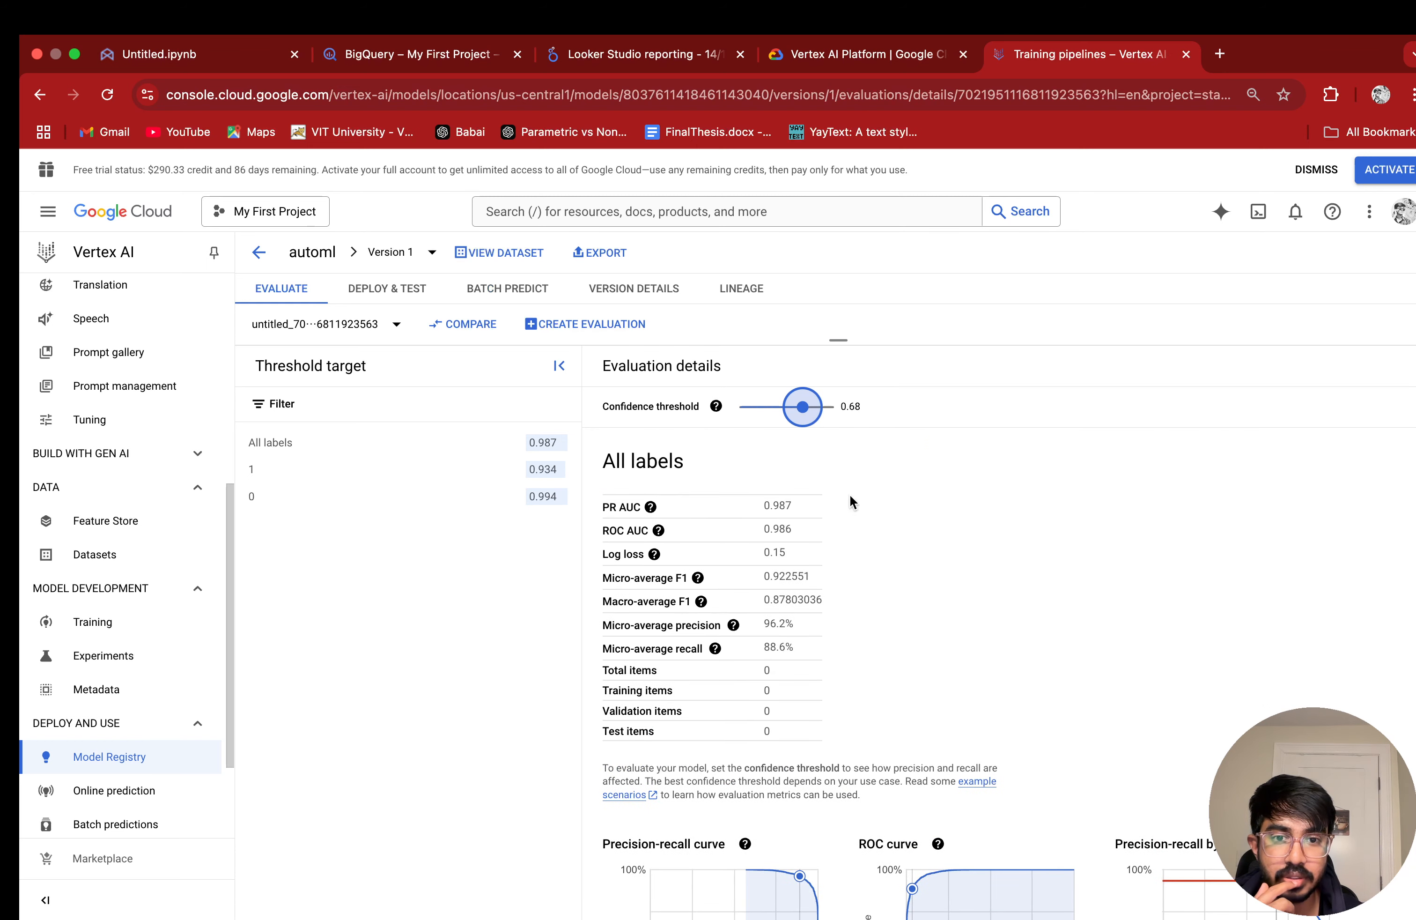
pyautogui.scroll(-8, 1235, 538)
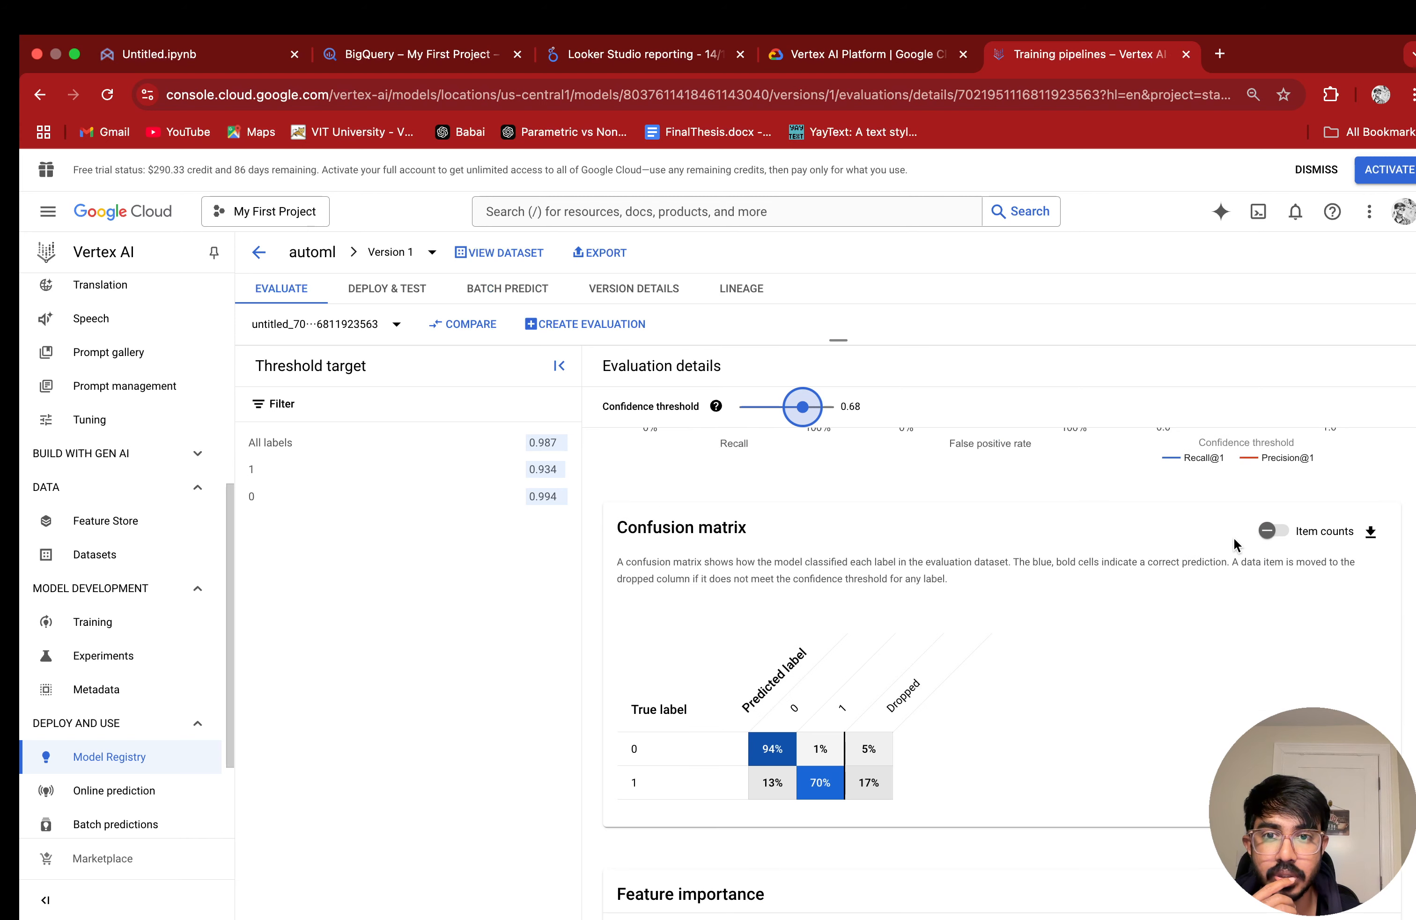
pyautogui.scroll(8, 1223, 536)
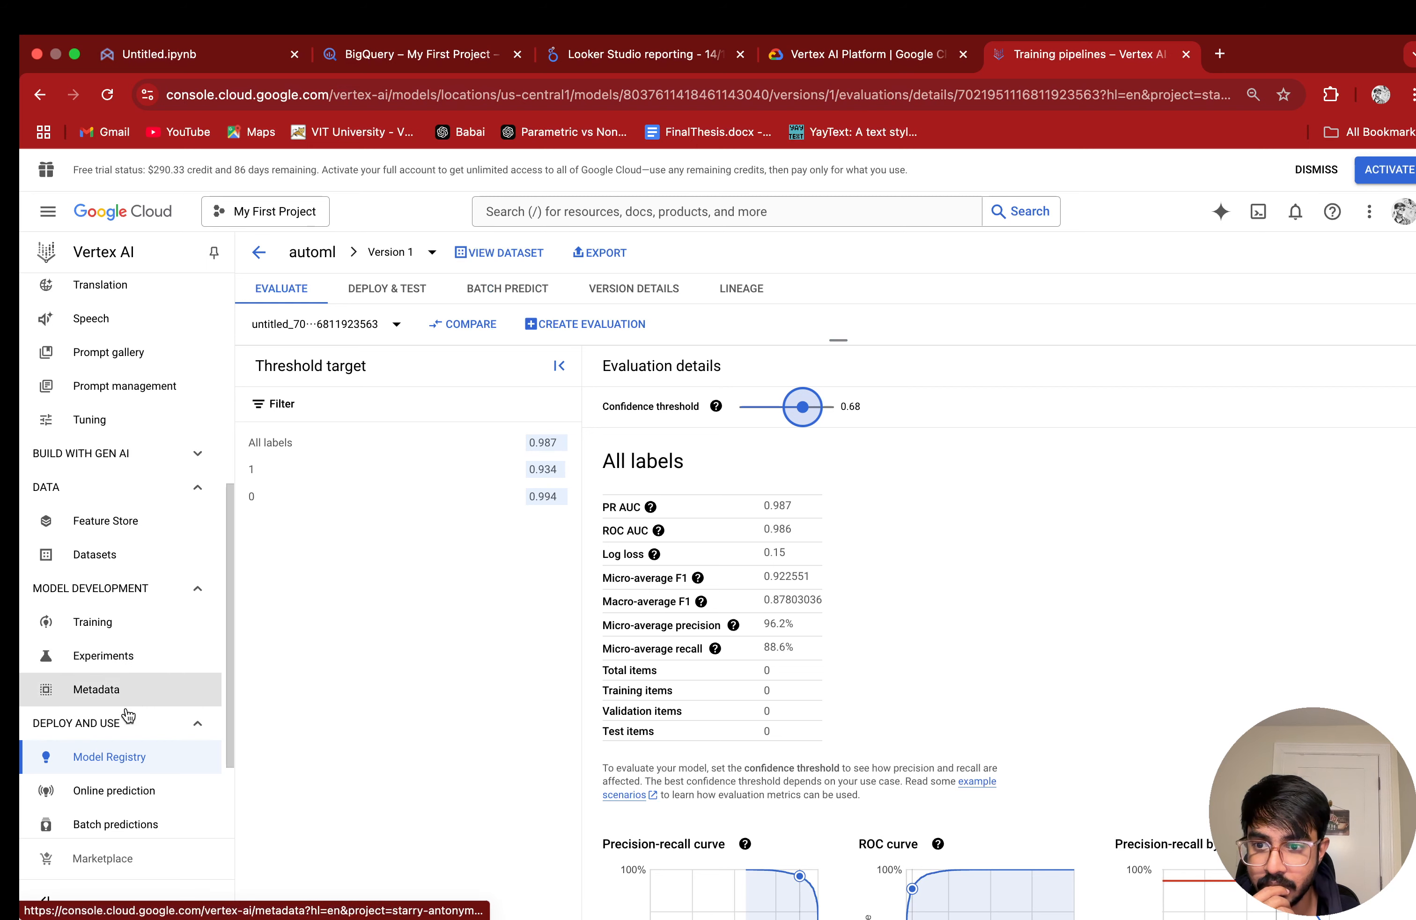
pyautogui.scroll(-5, 1186, 636)
pyautogui.scroll(-10, 1187, 636)
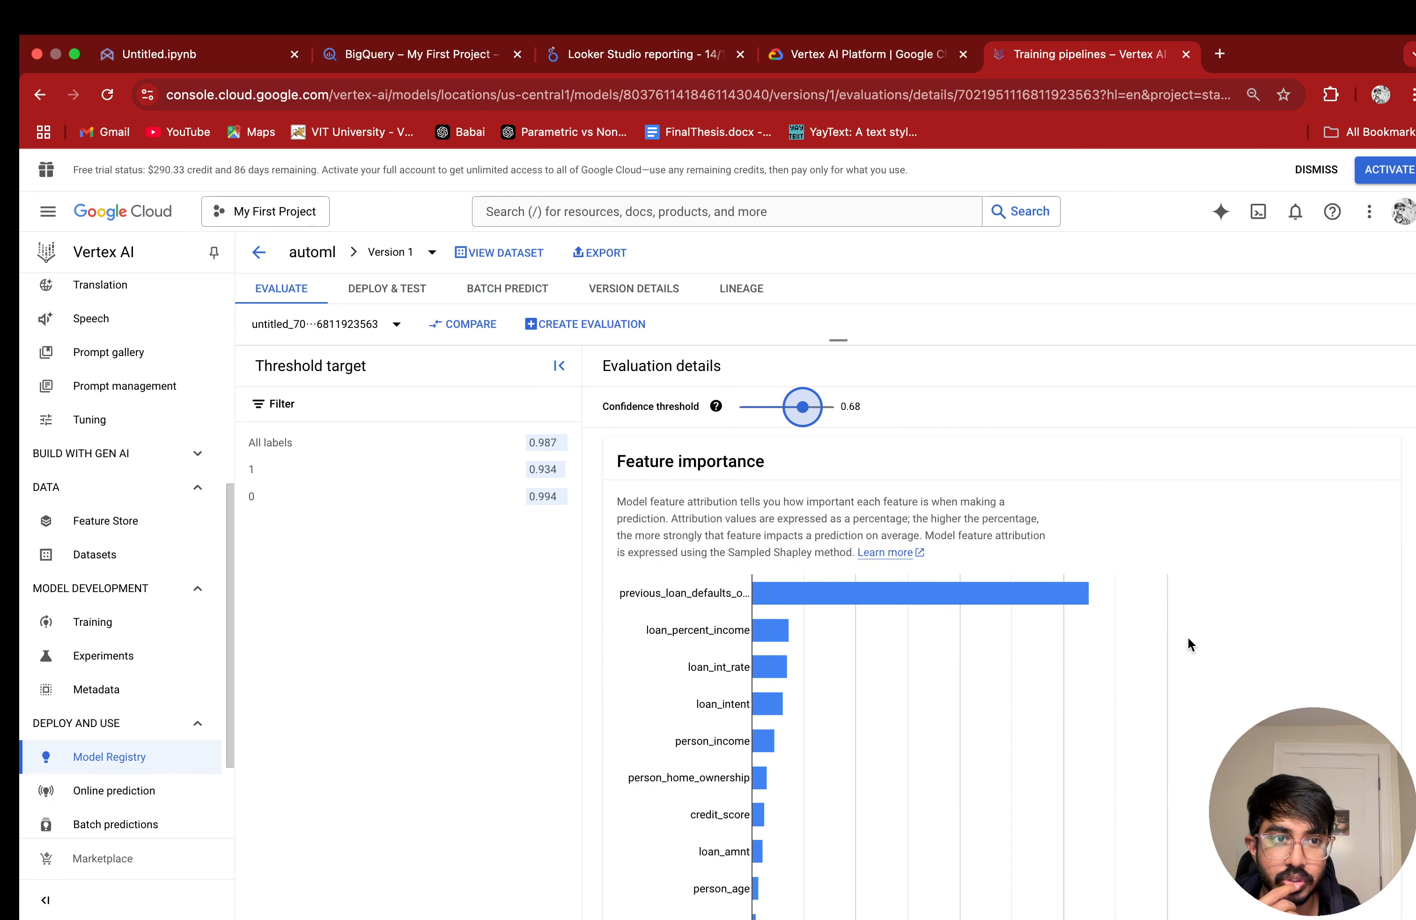
pyautogui.scroll(18, 1186, 636)
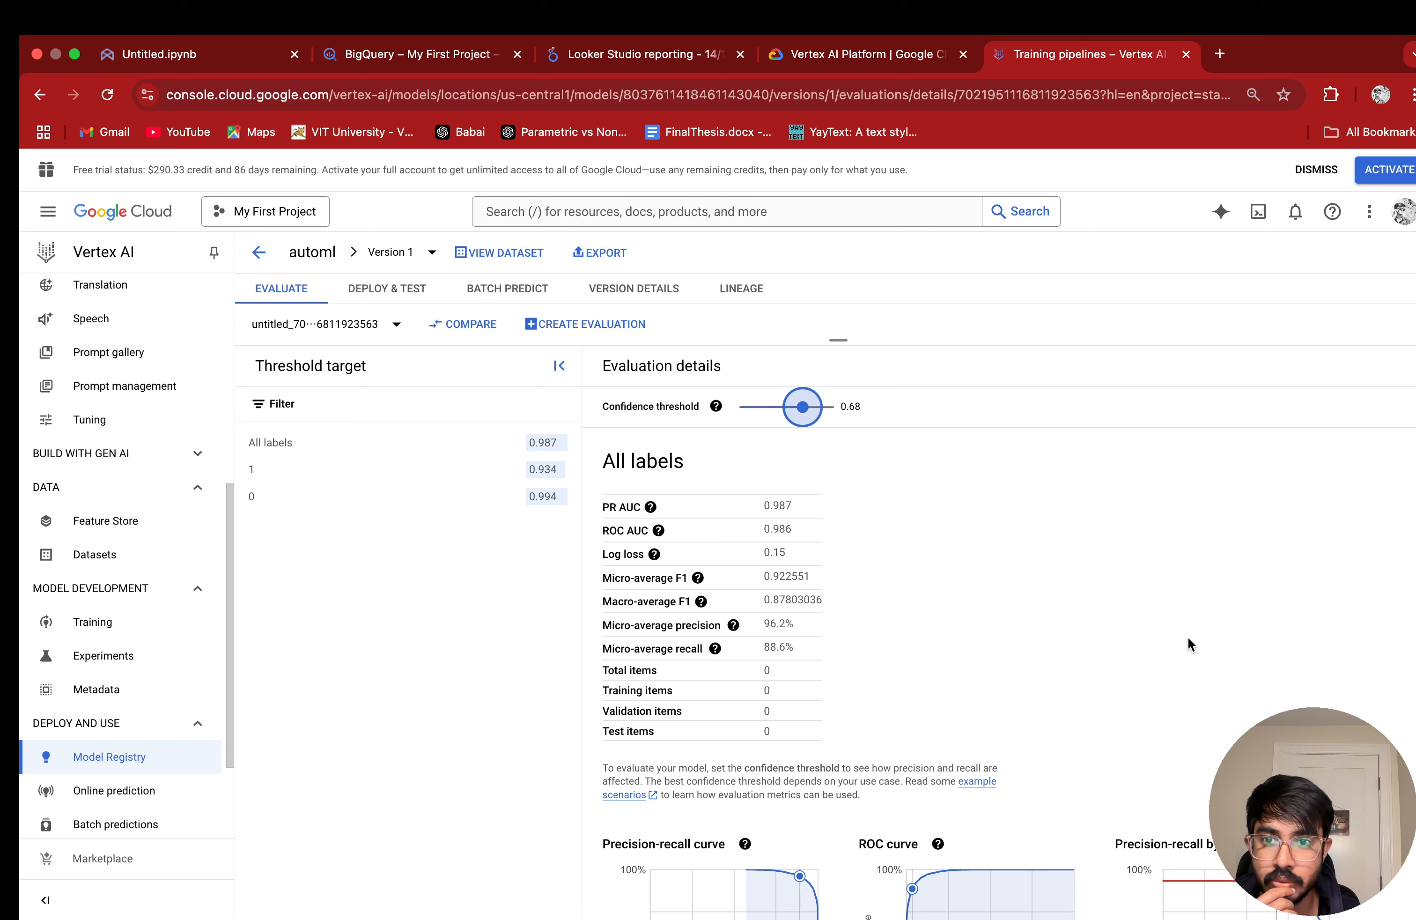
pyautogui.click(560, 365)
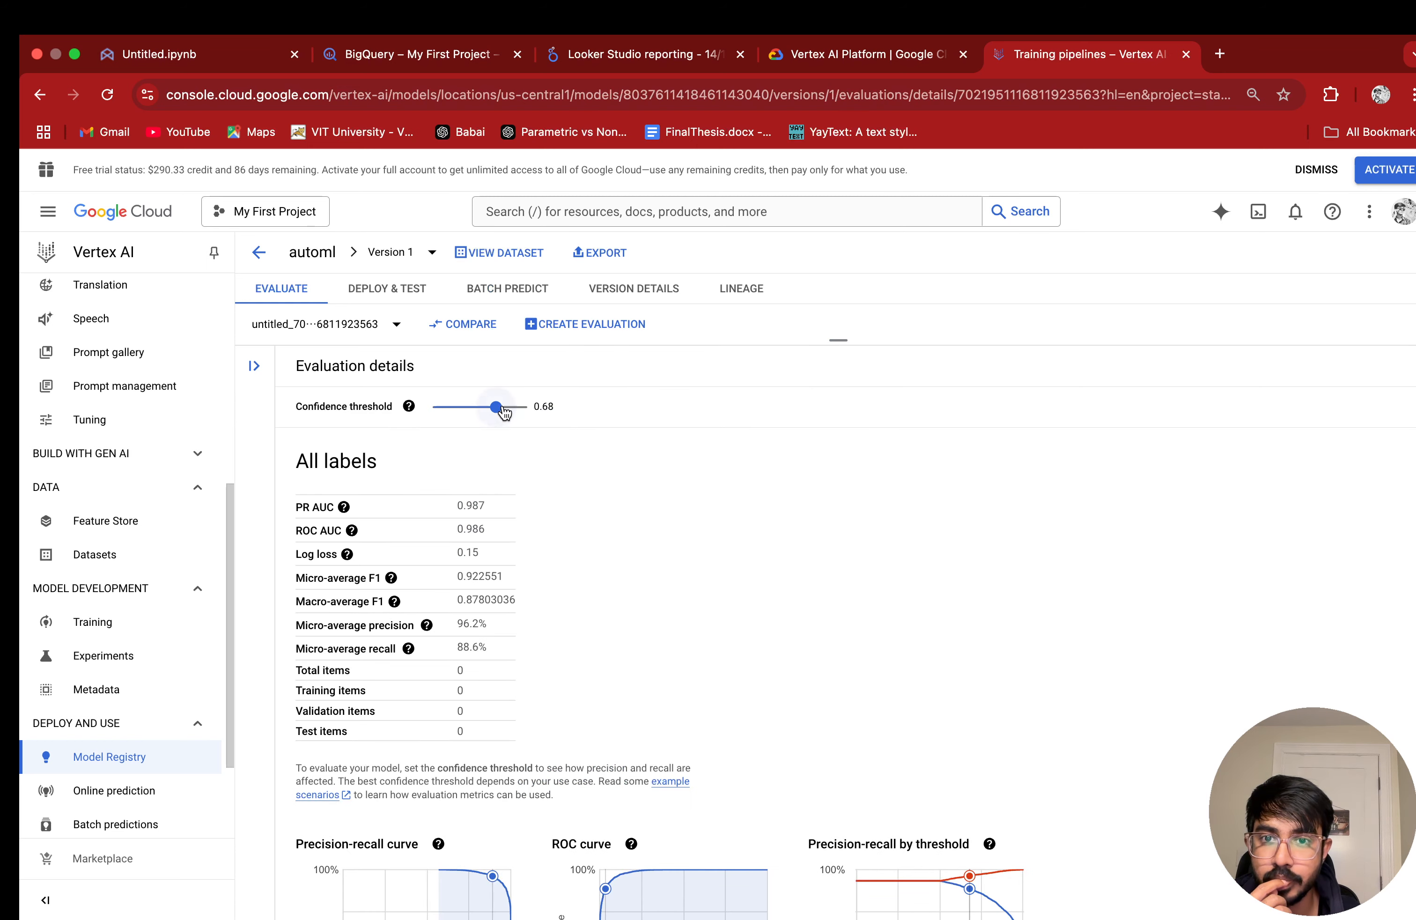
# Step: Start deploying the automl model to a new endpoint named test00e with standard access, and proceed to the model settings
pyautogui.click(400, 293)
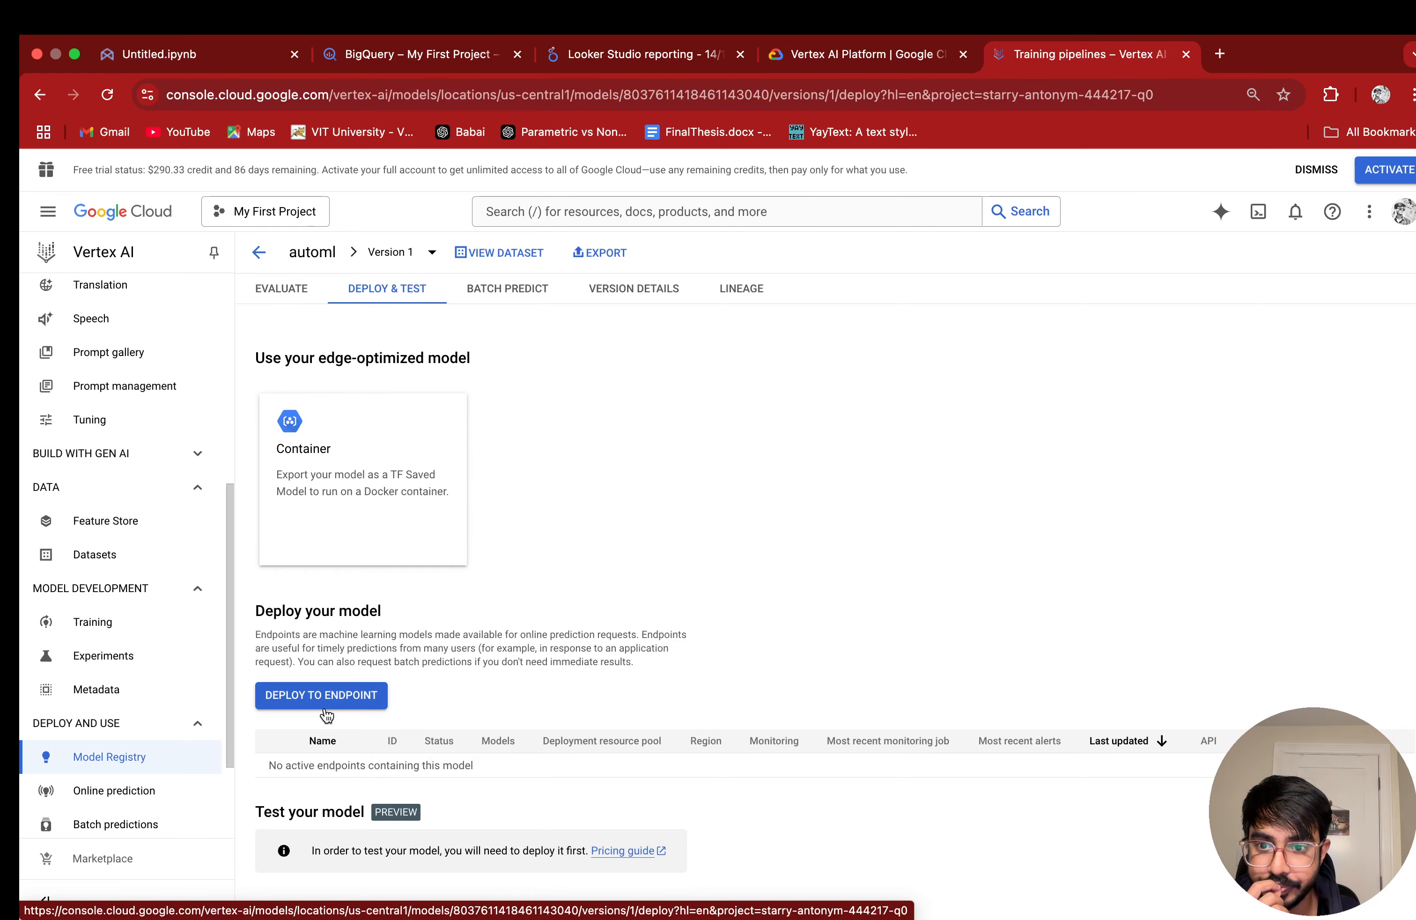
pyautogui.click(312, 696)
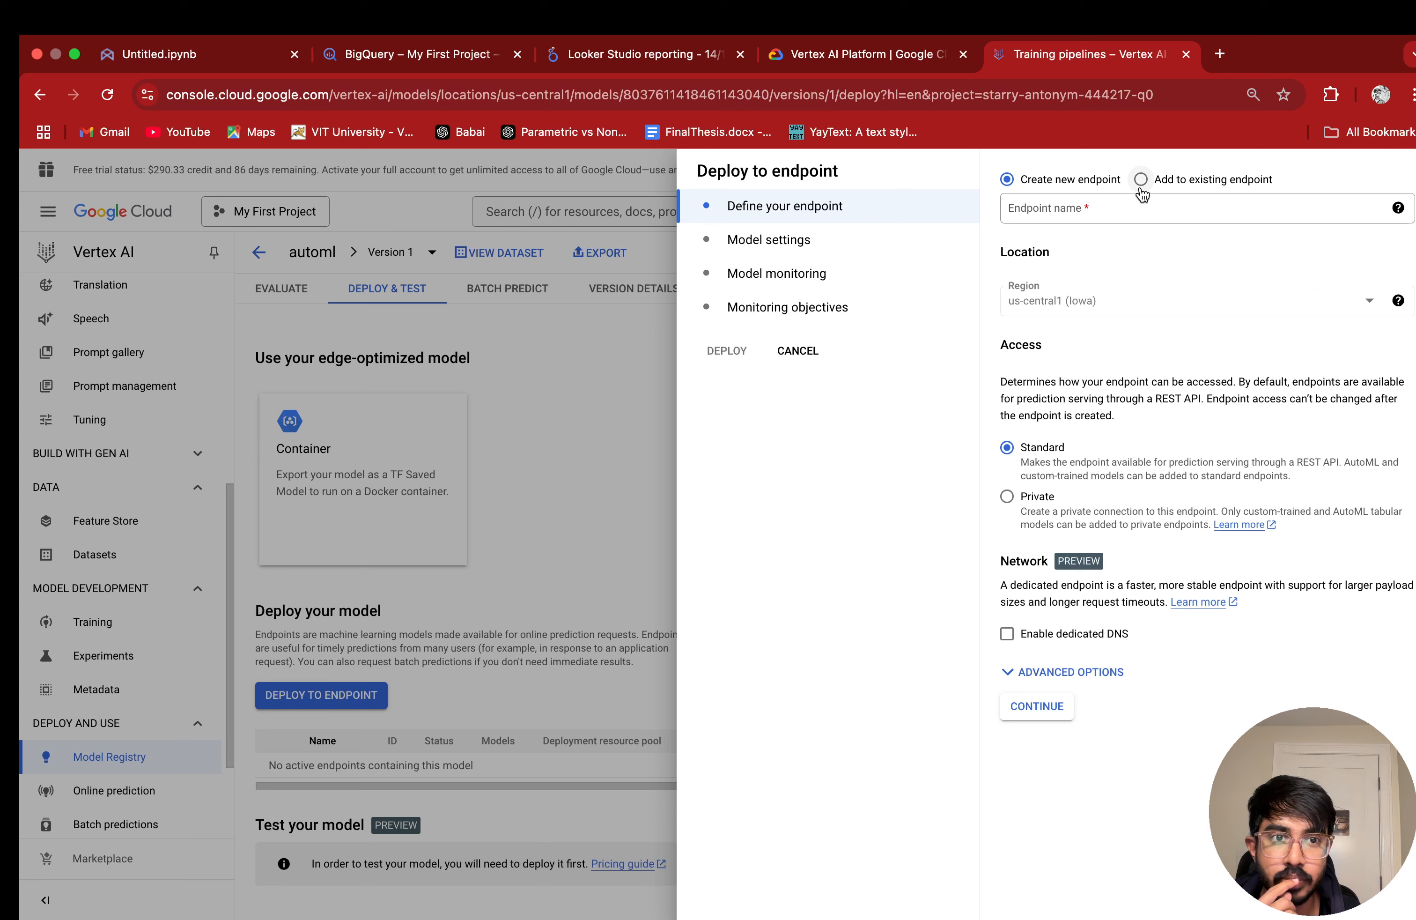
pyautogui.click(1136, 220)
pyautogui.write('tes')
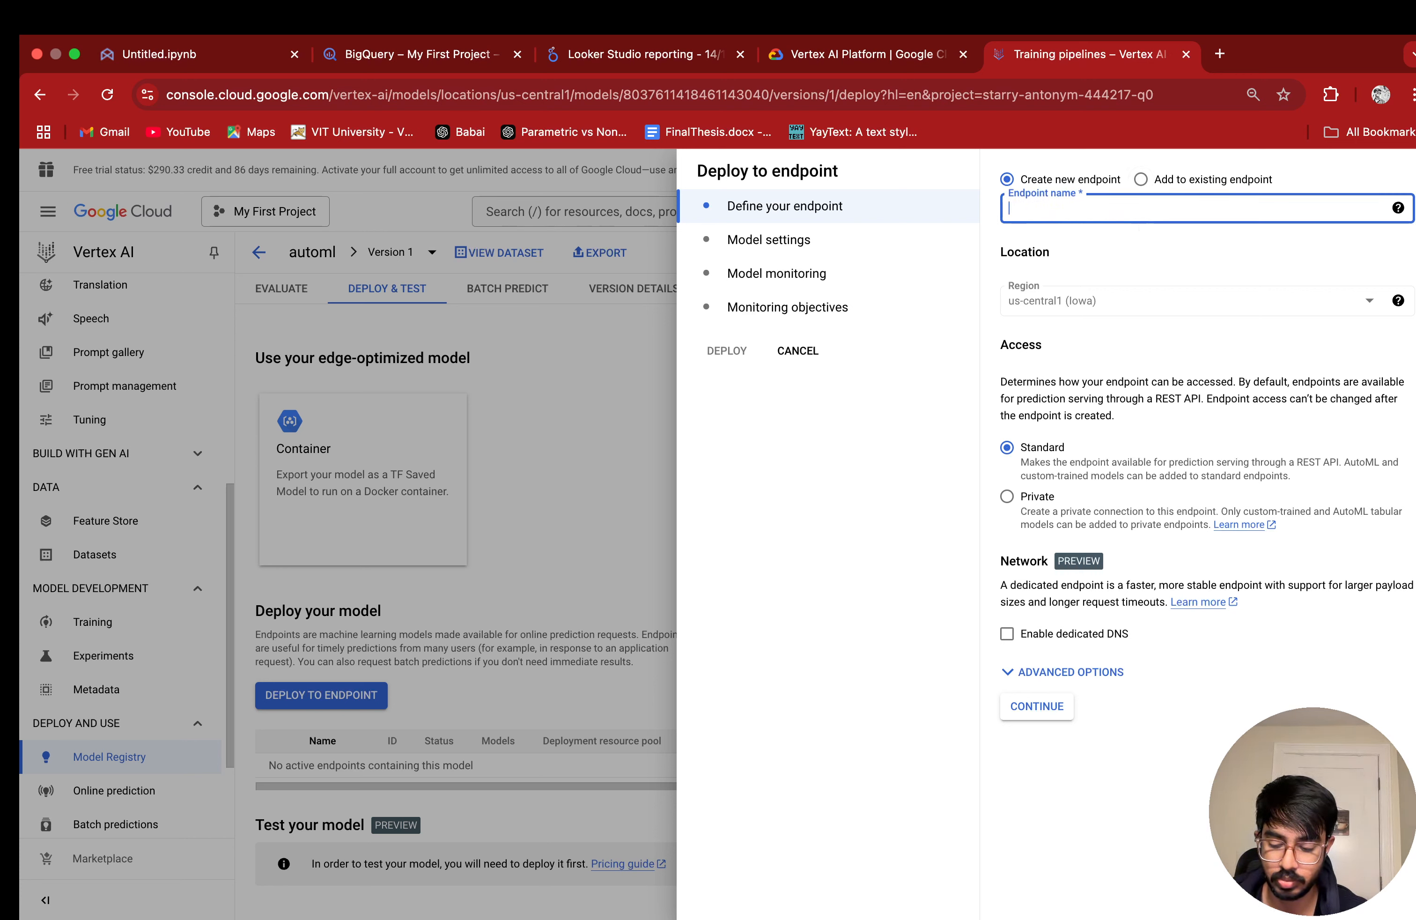
pyautogui.write('t00e')
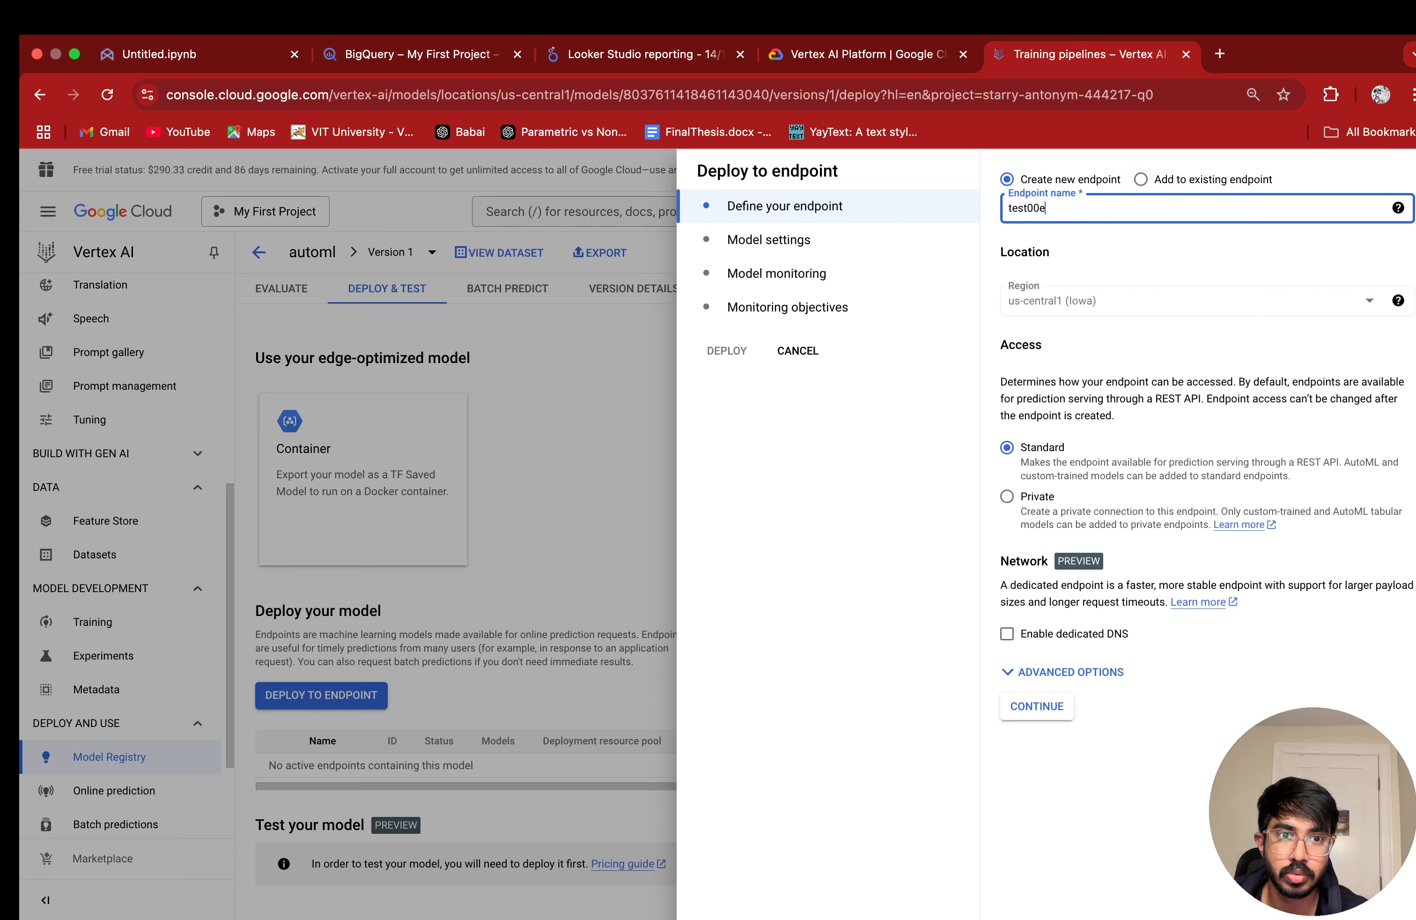
pyautogui.click(1042, 708)
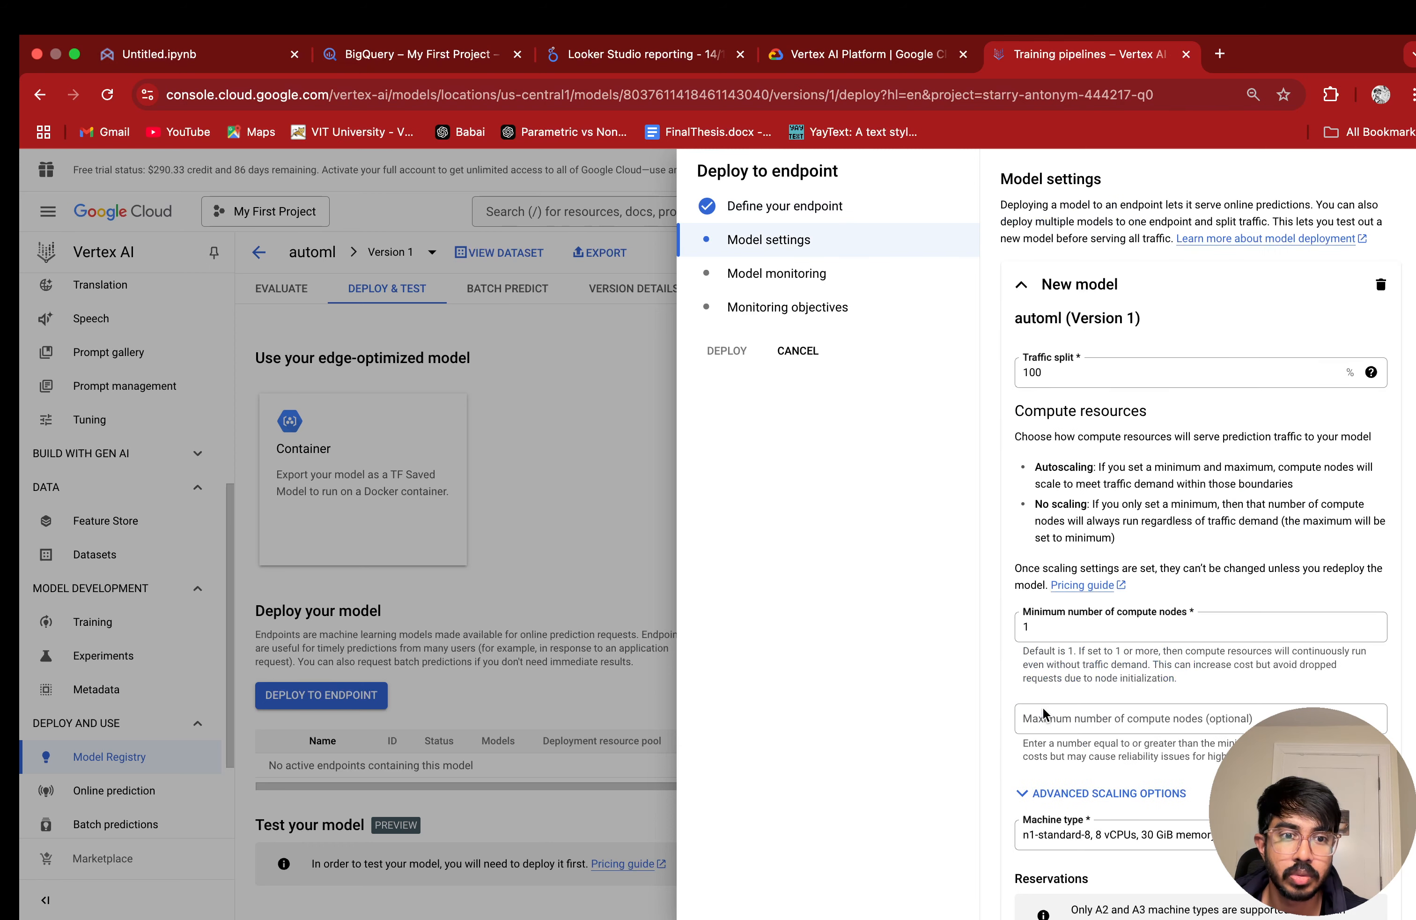
# Step: Review the compute, availability and logging settings for automl (Version 1), try Feature attribution, and set explainability back to No explainability
pyautogui.scroll(-10, 1163, 596)
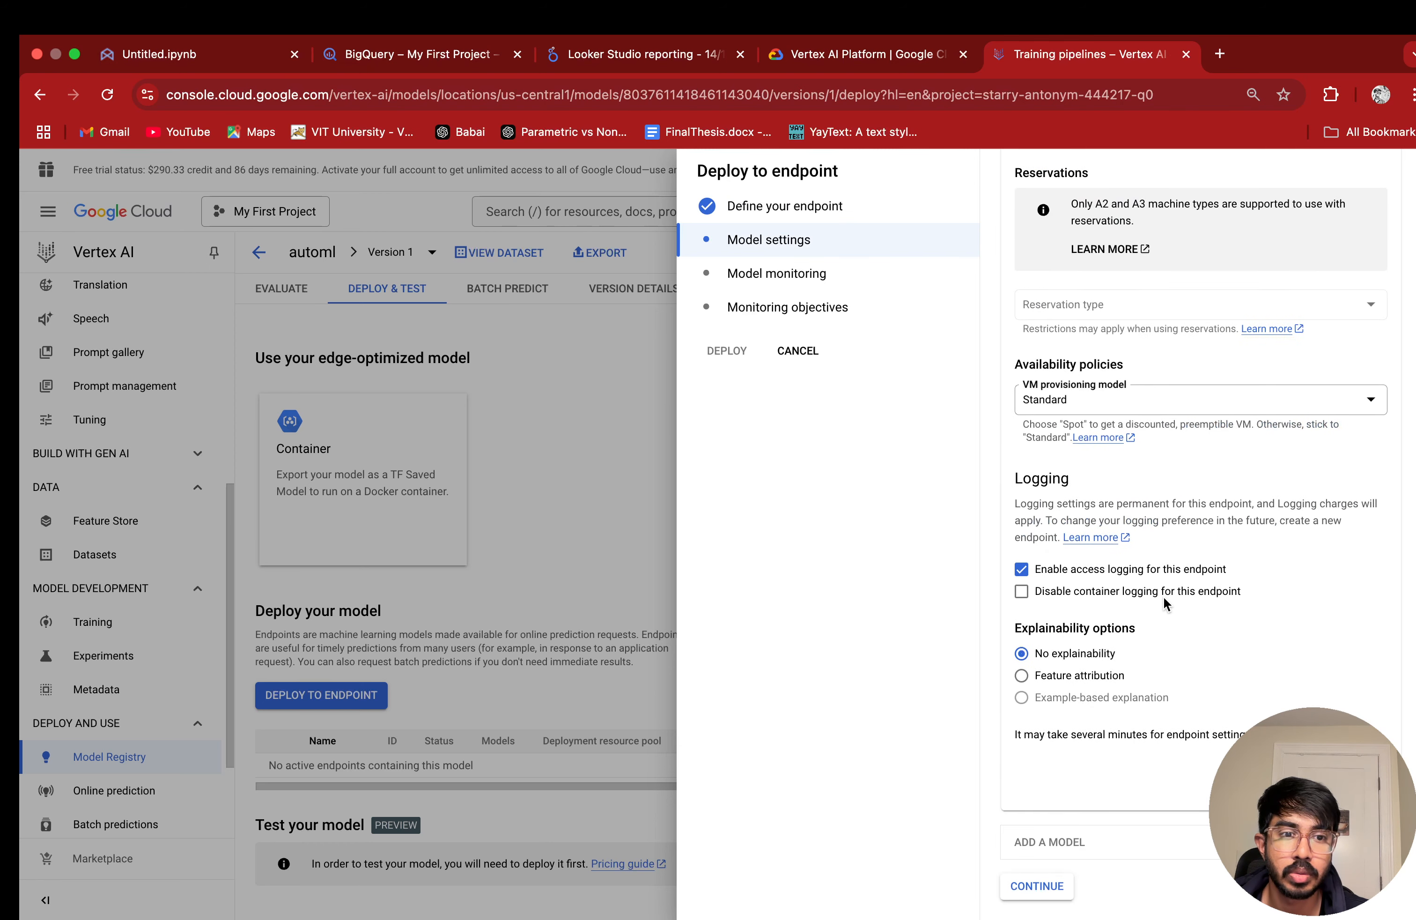
pyautogui.scroll(10, 1162, 599)
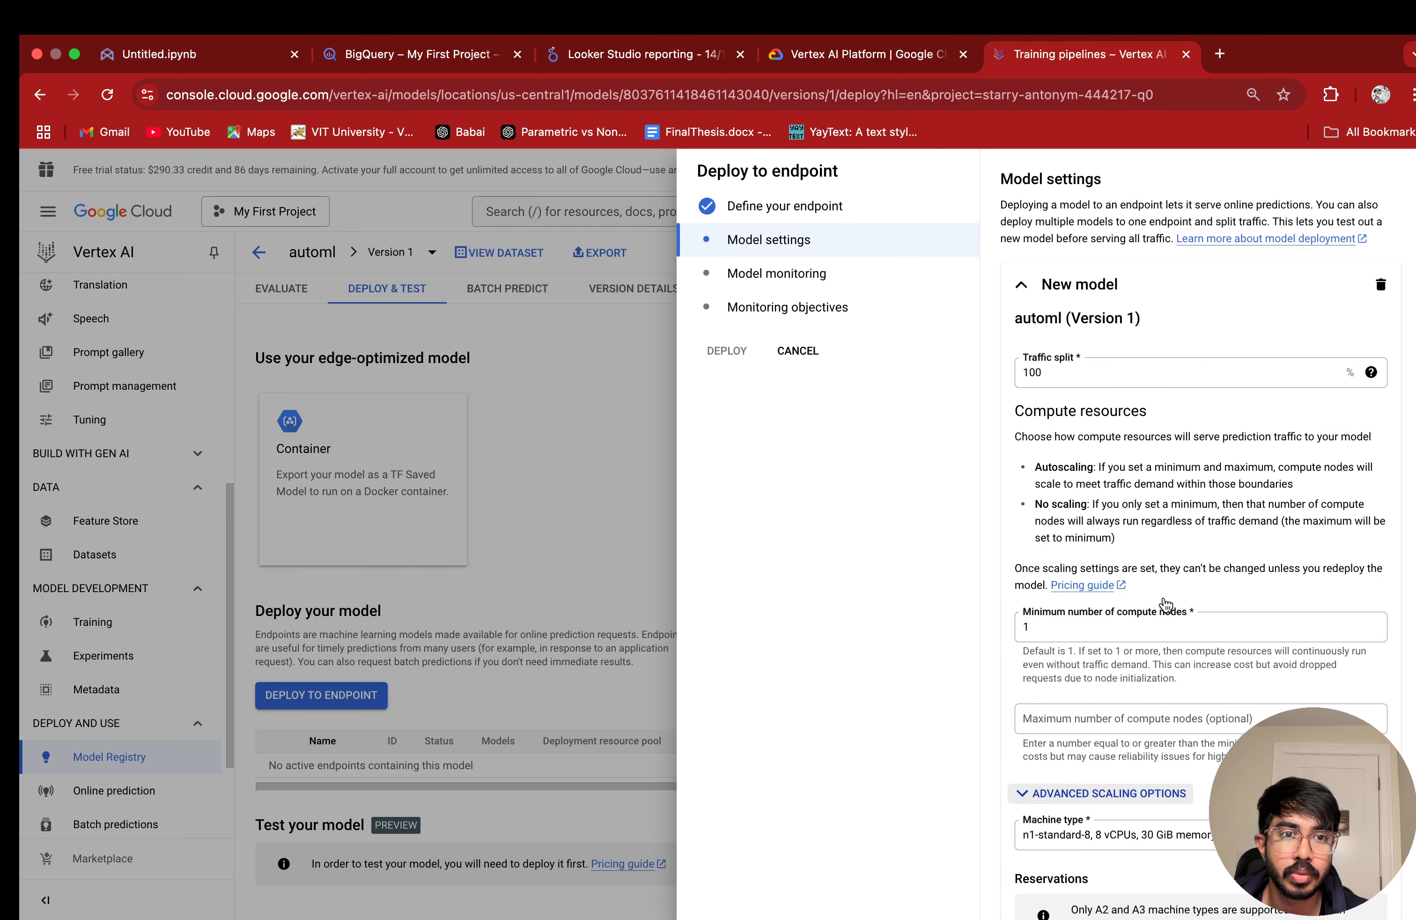
pyautogui.scroll(-10, 1163, 599)
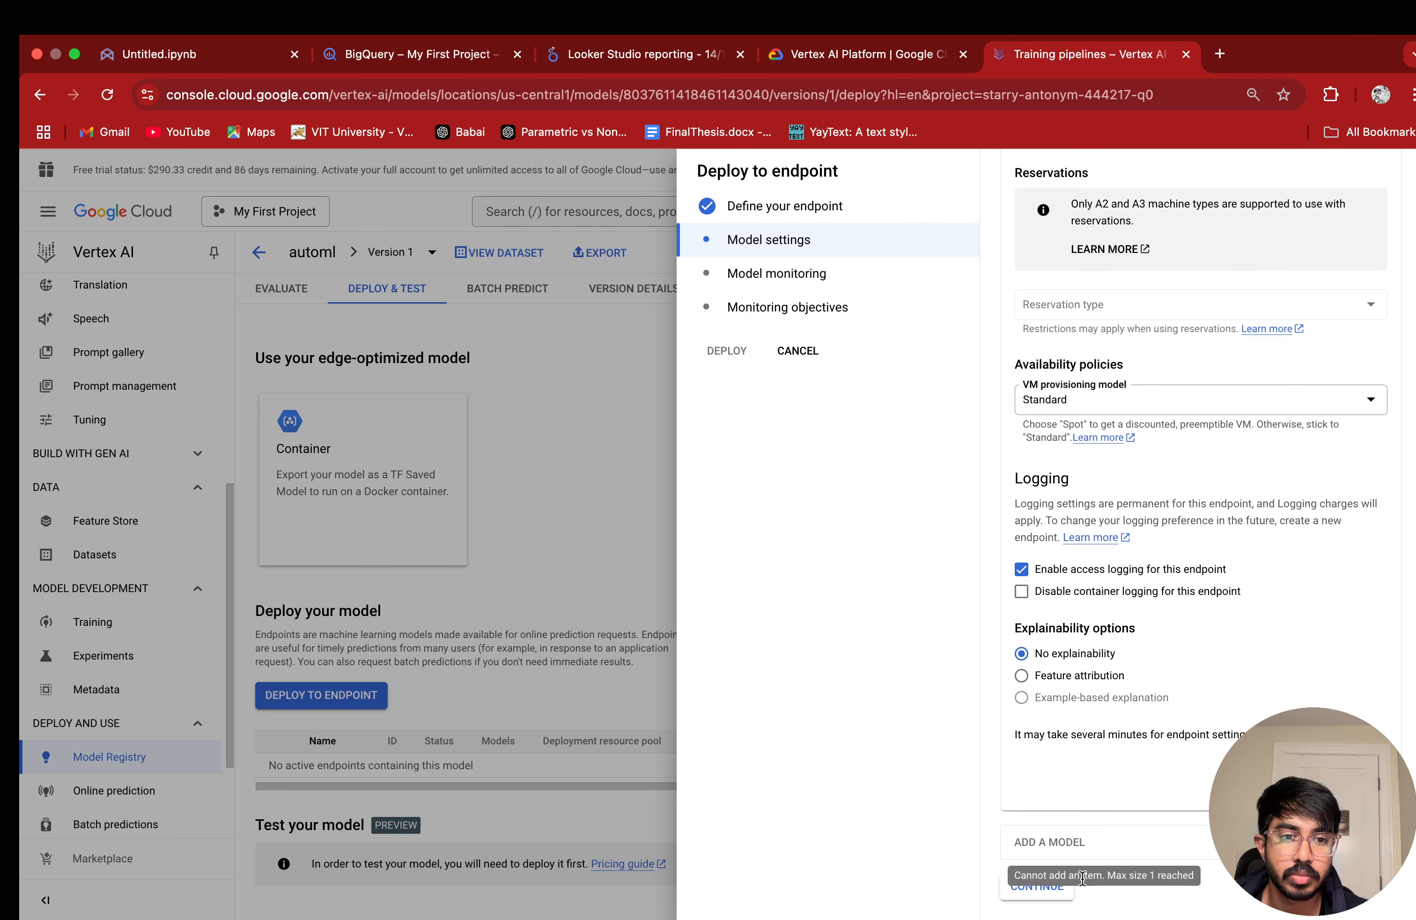
pyautogui.click(1022, 675)
pyautogui.click(1023, 653)
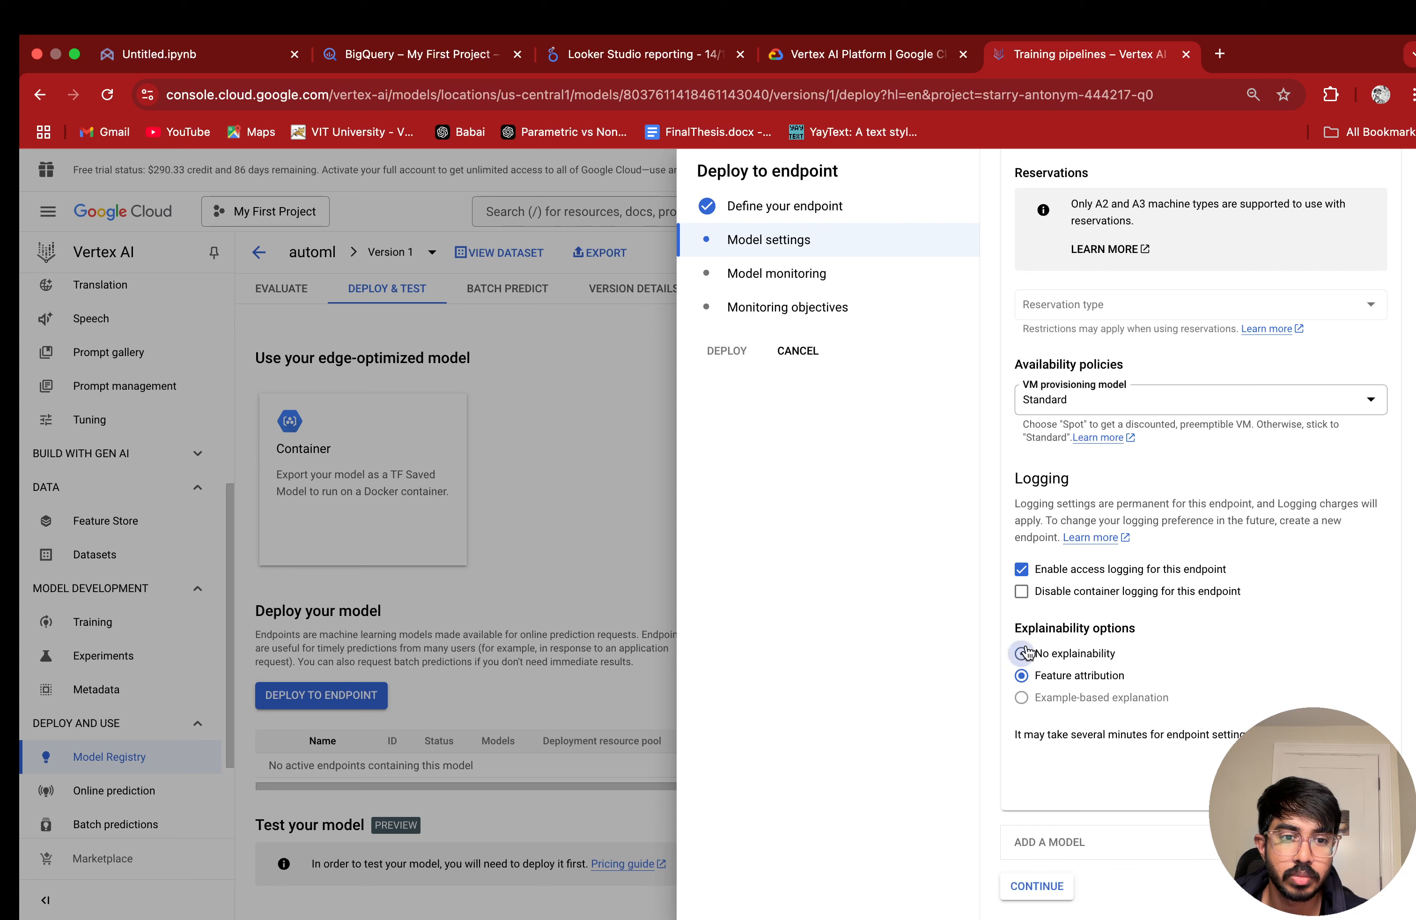
# Step: Accept the model settings and review the endpoint's model monitoring options, including monitoring interval, notifications, sampling rate and input schemas
pyautogui.click(1037, 887)
pyautogui.scroll(-4, 1067, 686)
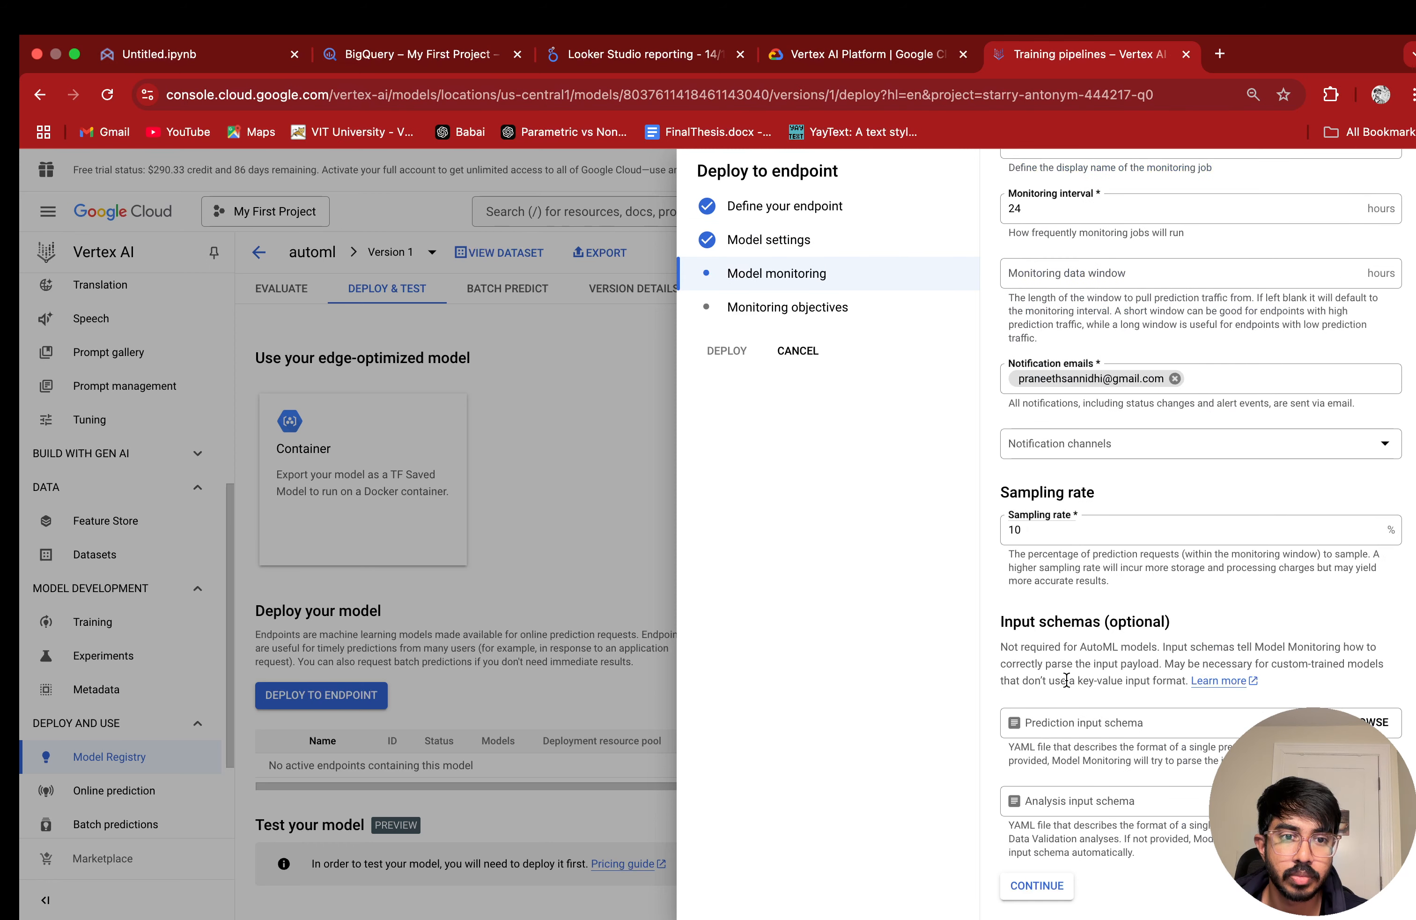
pyautogui.scroll(5, 1066, 680)
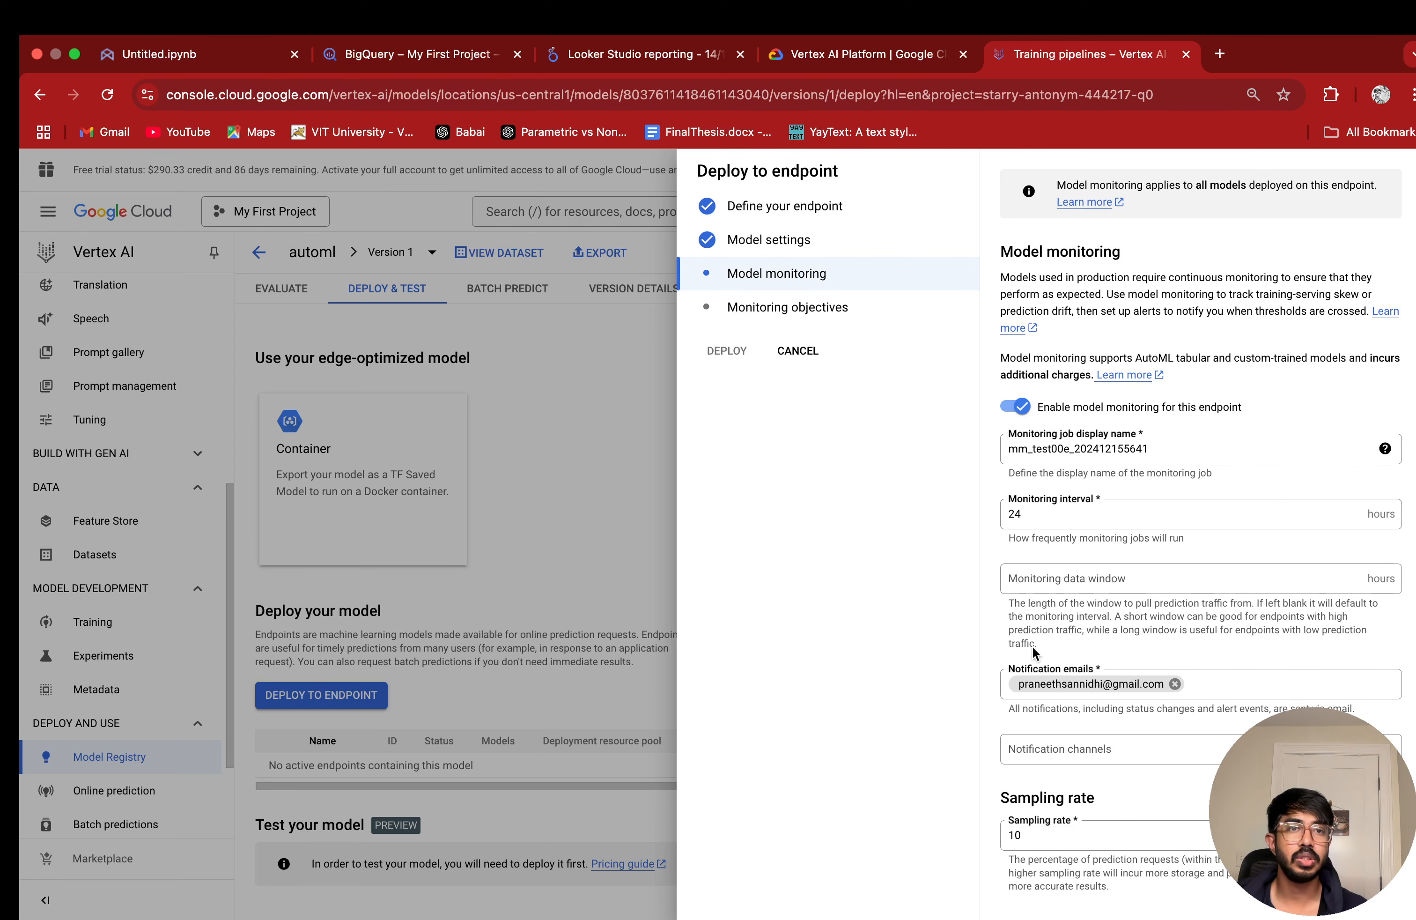